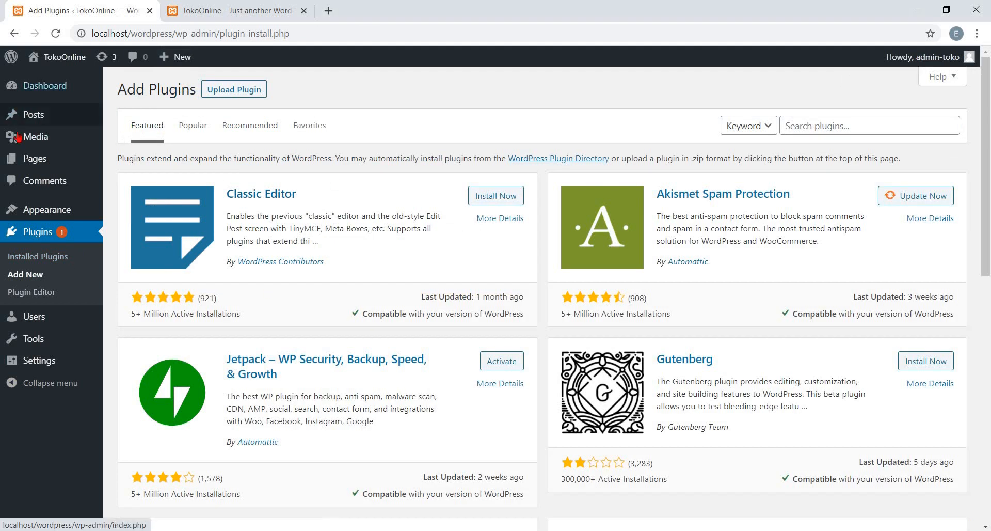
- Install the WooCommerce plugin from the popular plugins and activate it
mouse_move(55, 162)
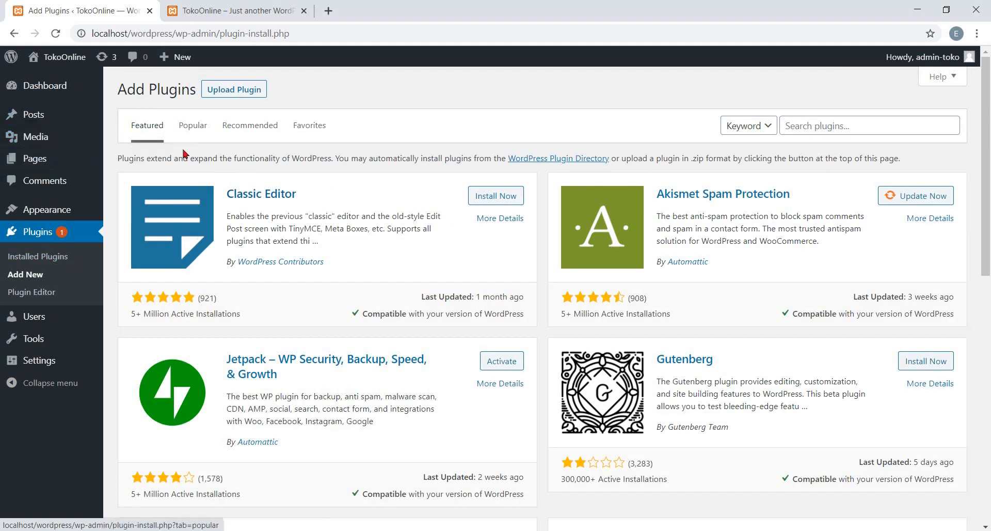
left_click(192, 128)
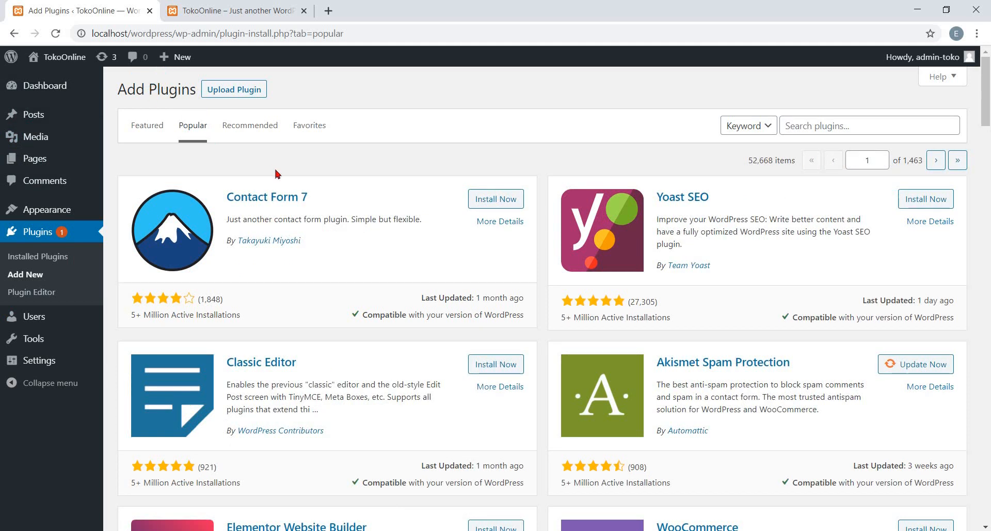
scroll(398, 238, "down", 5)
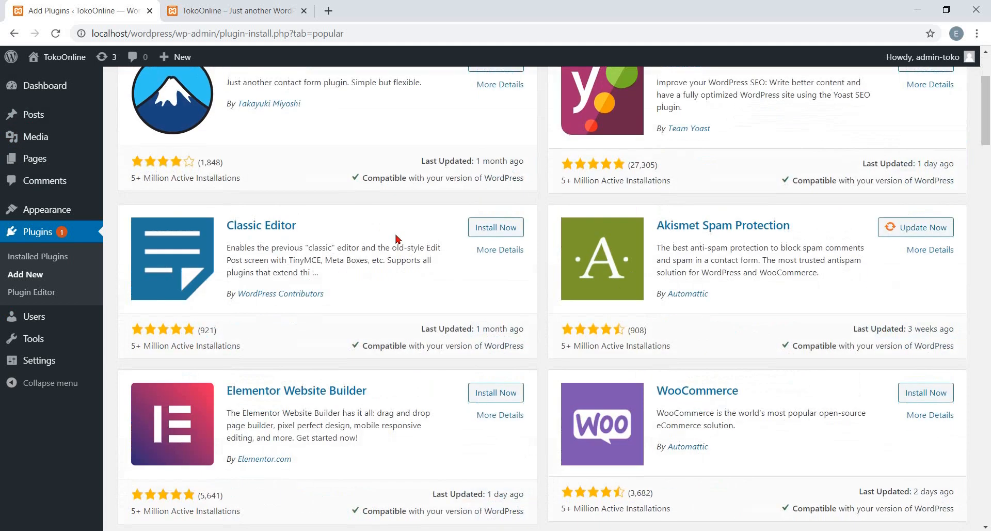
scroll(398, 239, "up", 5)
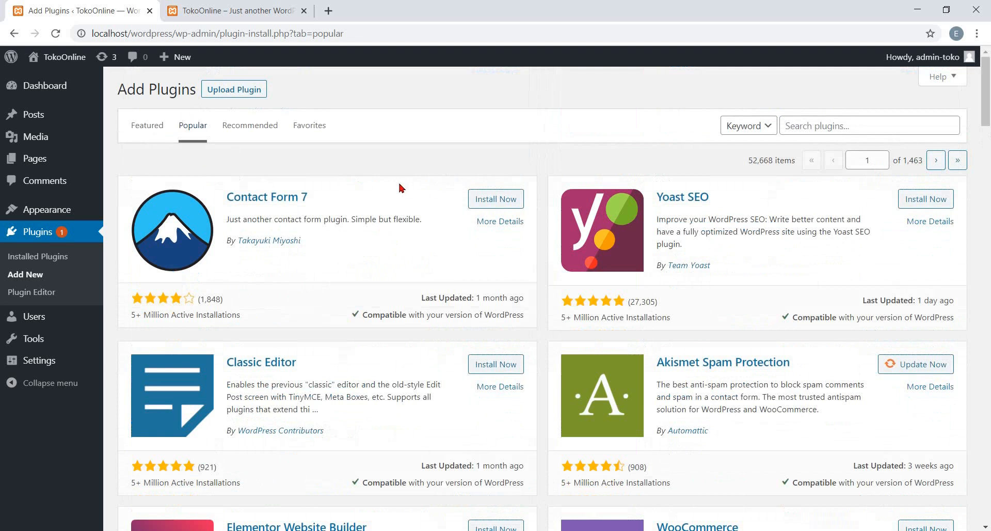
scroll(401, 187, "down", 3)
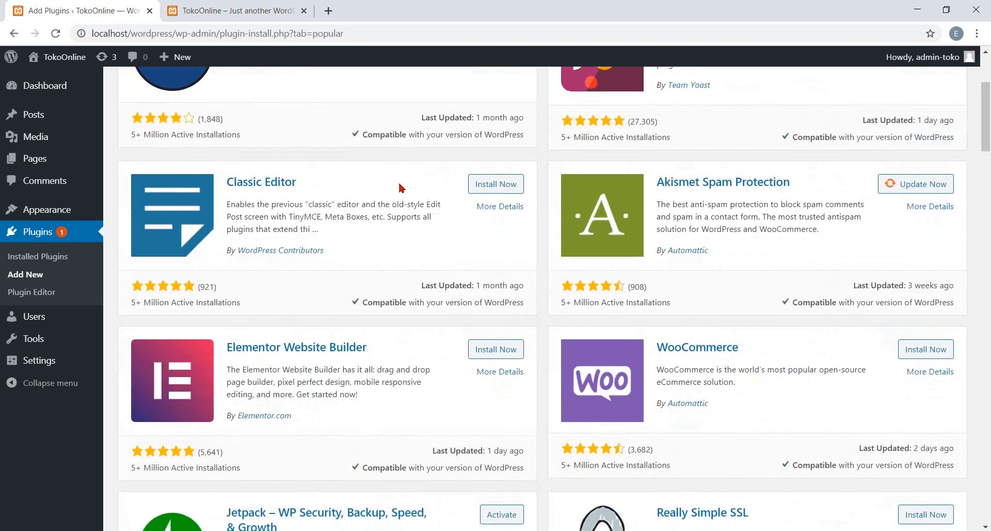
scroll(402, 187, "up", 3)
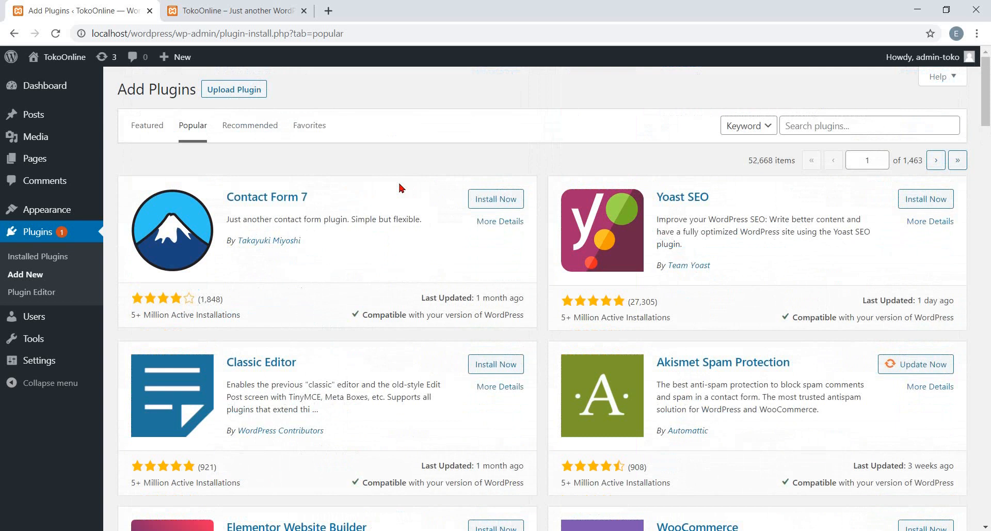
scroll(402, 187, "down", 1)
scroll(402, 188, "up", 1)
scroll(405, 186, "down", 4)
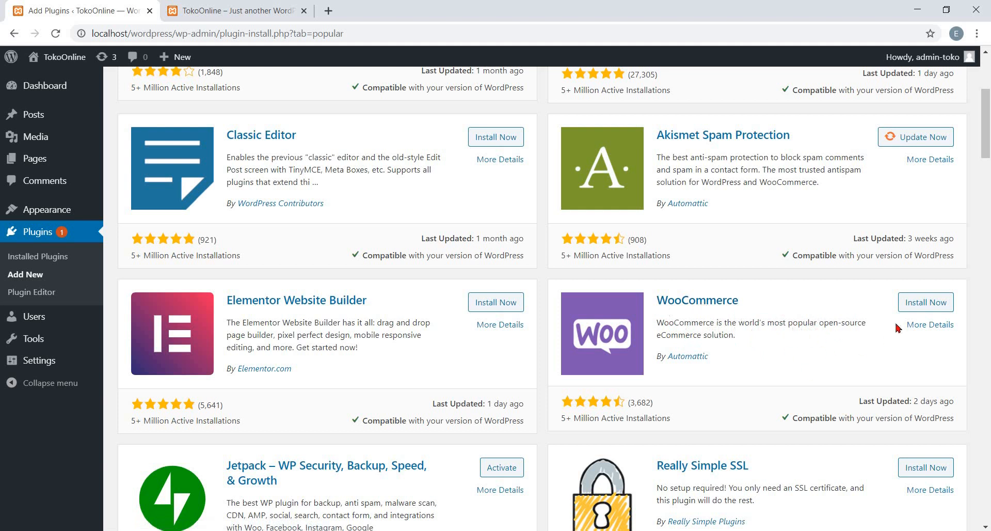
left_click(915, 308)
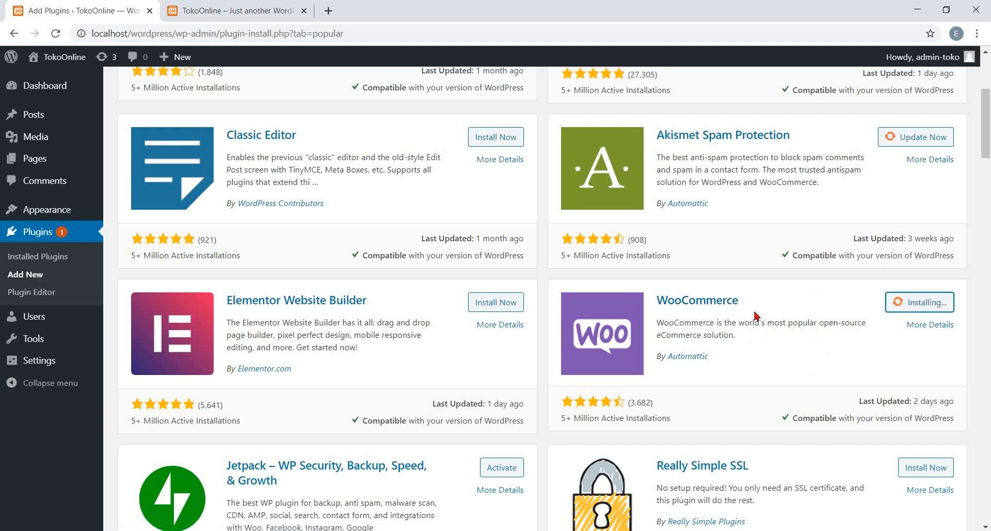
scroll(755, 316, "down", 1)
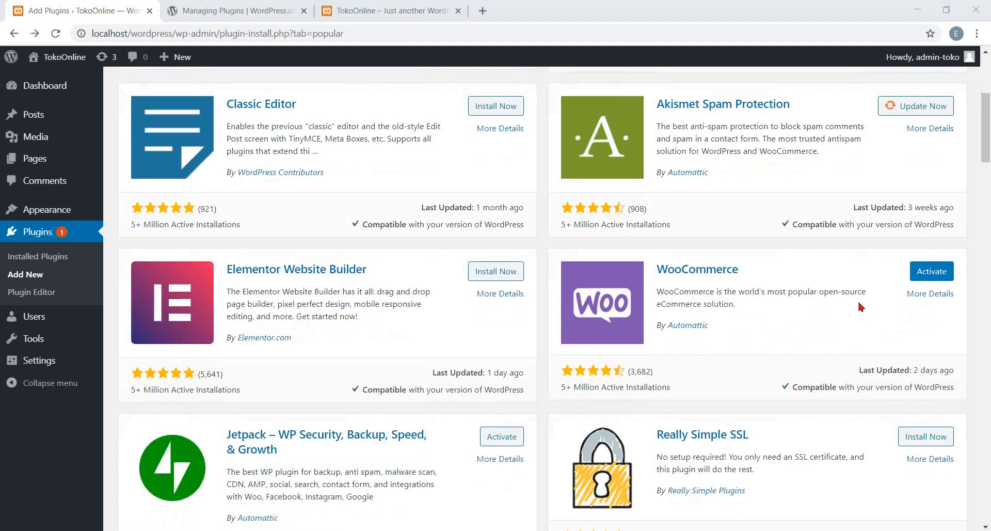
left_click(933, 275)
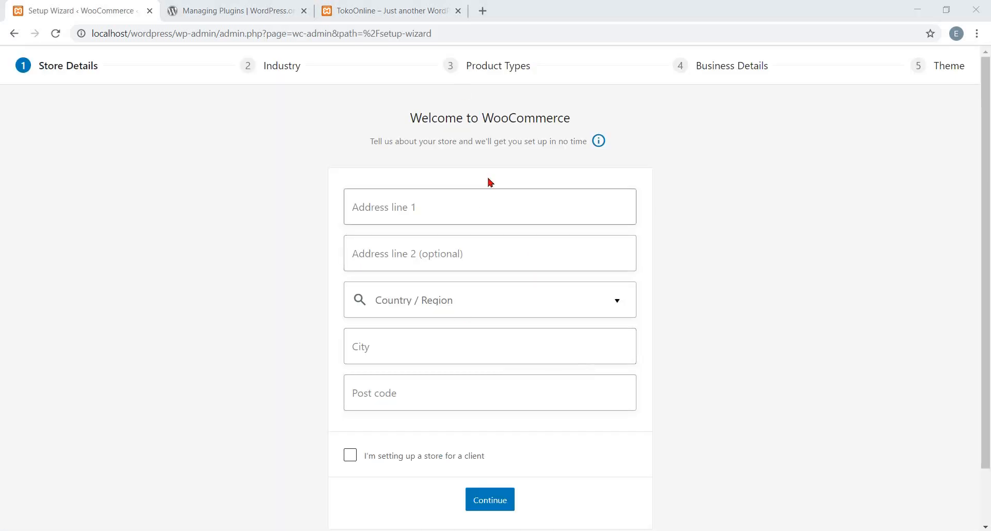
- Enter the store's street address in the first address line of the store details
left_click(449, 210)
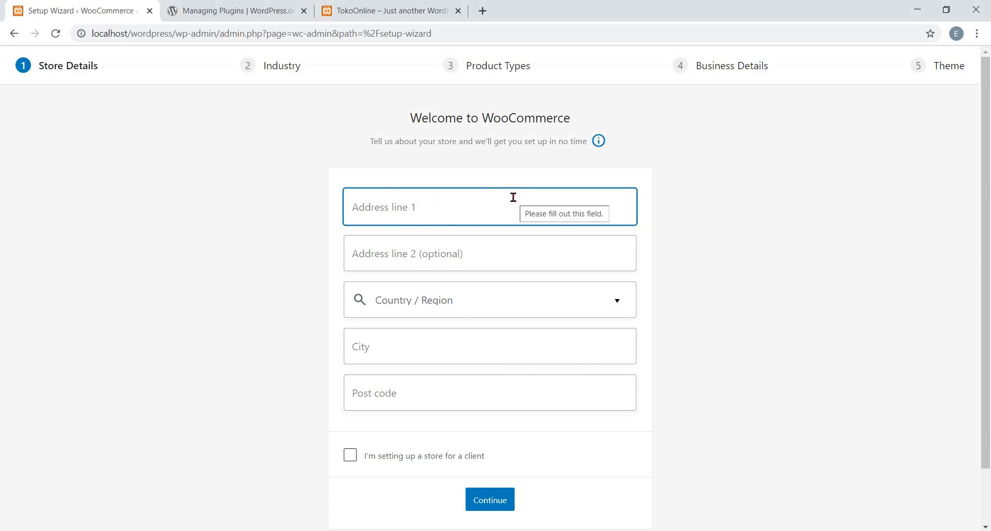
type("Jln.")
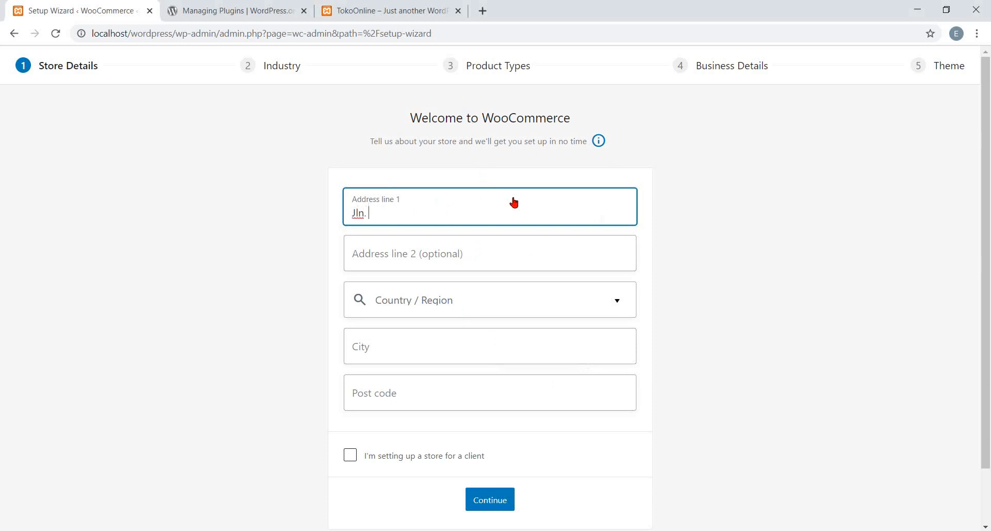
type(" percobaan no.1")
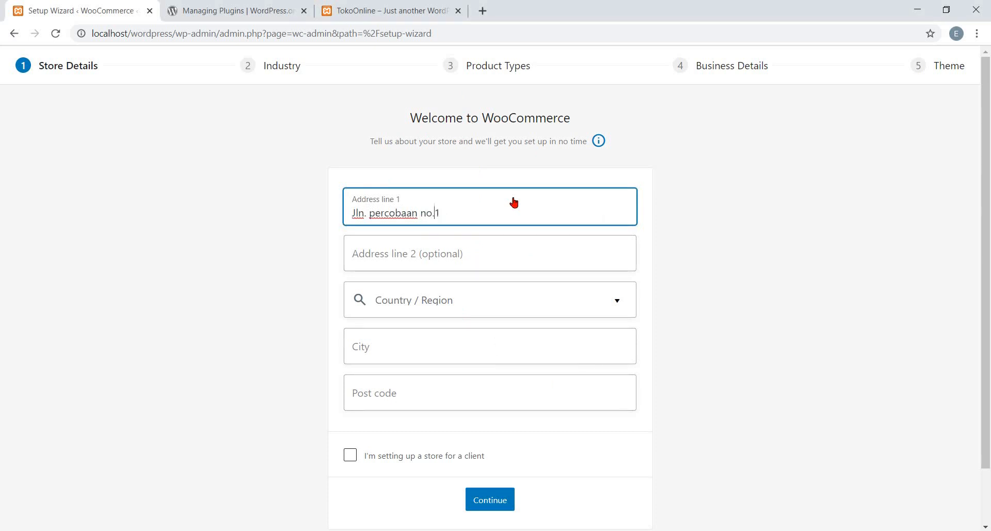
key("BackSpace")
type("N")
left_click(469, 257)
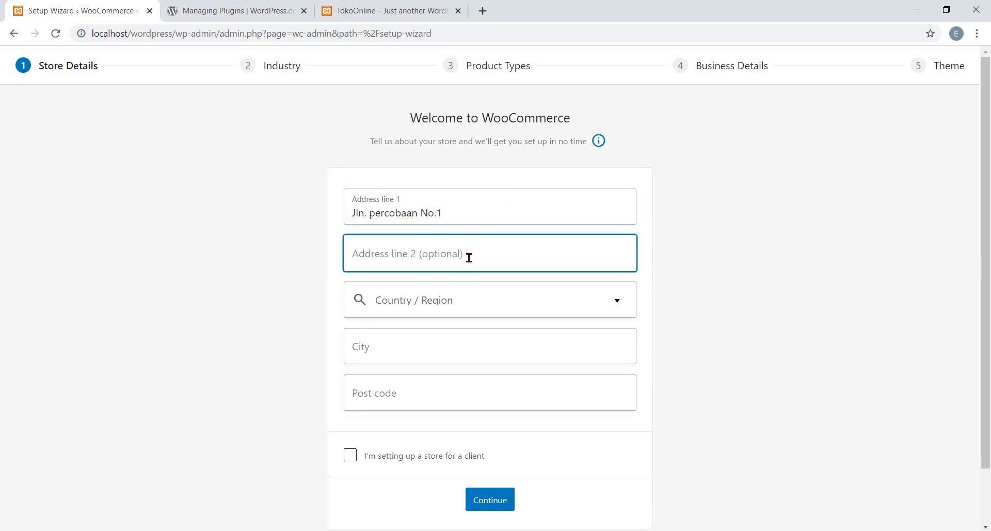
- Set the store's country and region to Indonesia — Kalimantan Barat
left_click(545, 295)
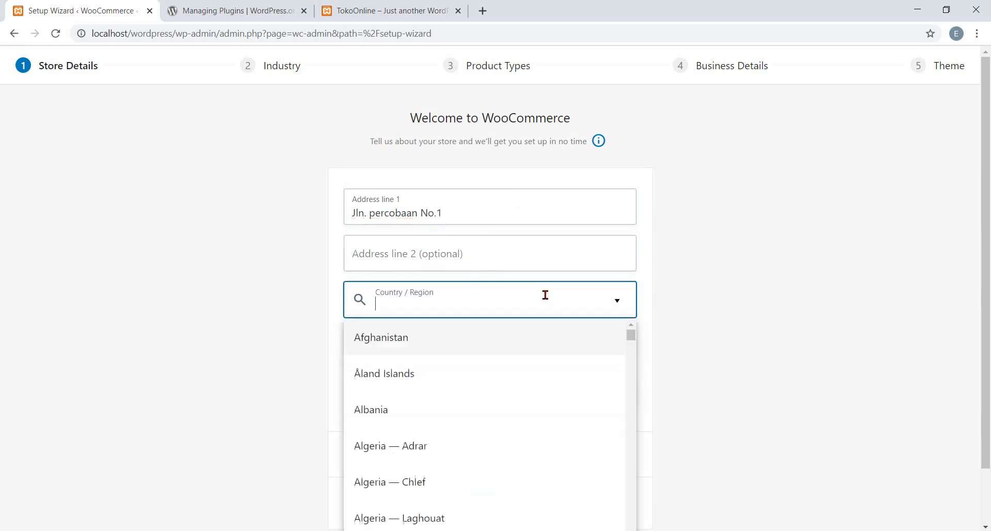
type("Indonesia")
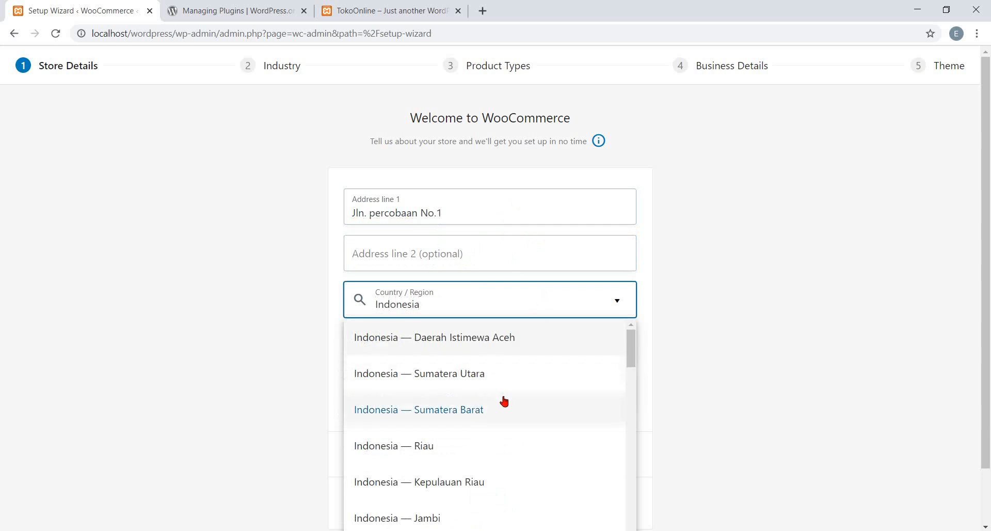
scroll(504, 400, "down", 10)
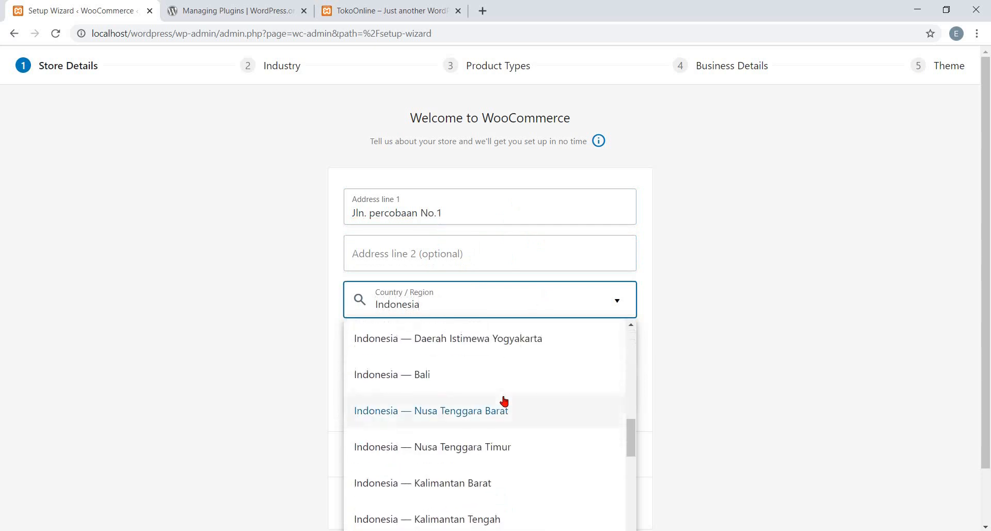
scroll(504, 400, "down", 2)
left_click(495, 403)
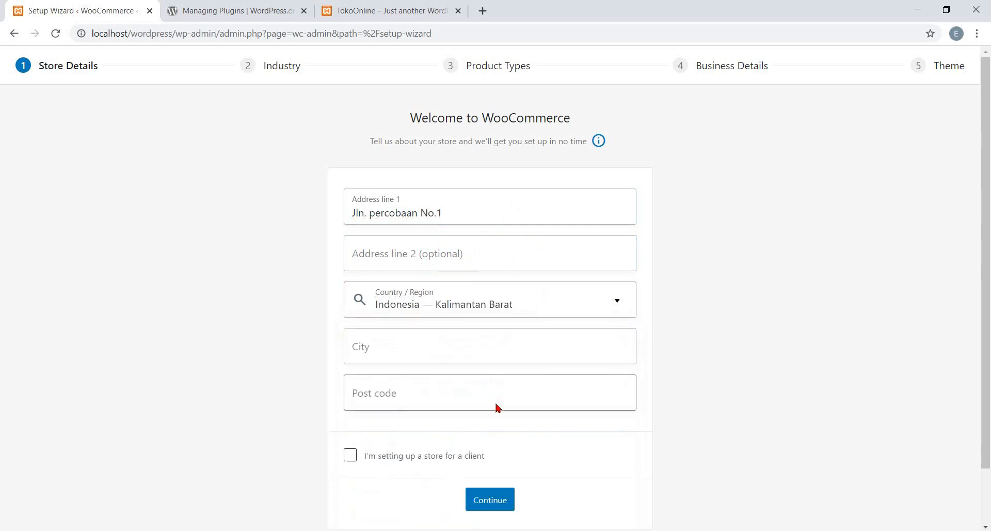
- Fill in the store's city and post code
left_click(466, 345)
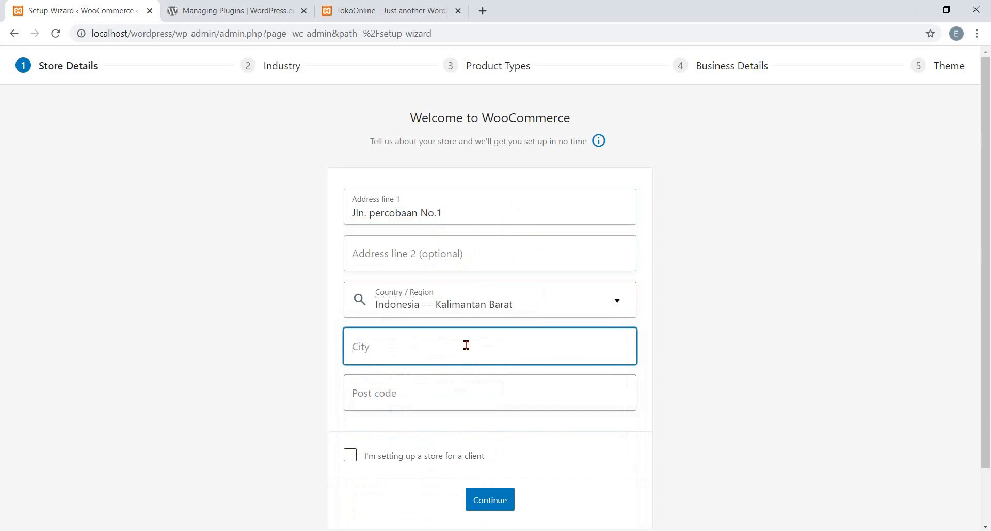
type("Pontianak")
left_click(448, 397)
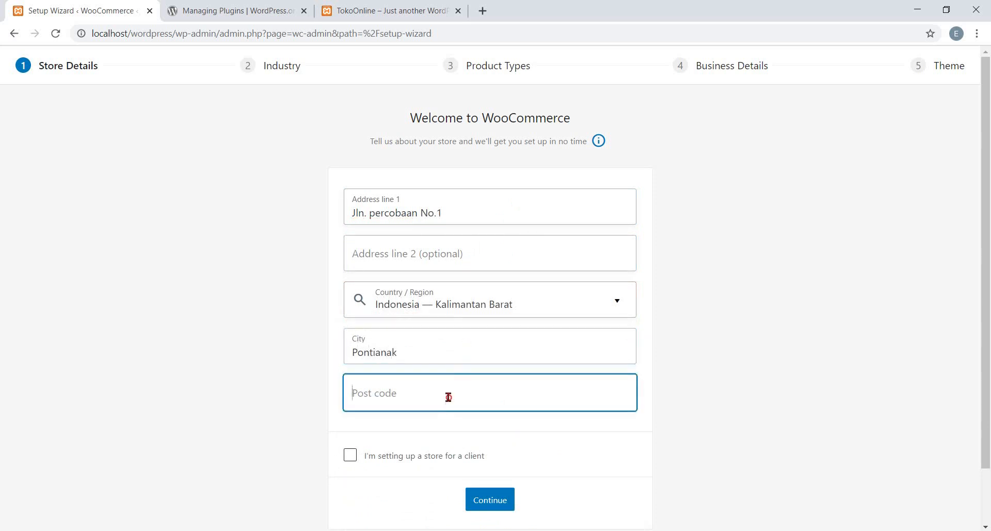
type("78241")
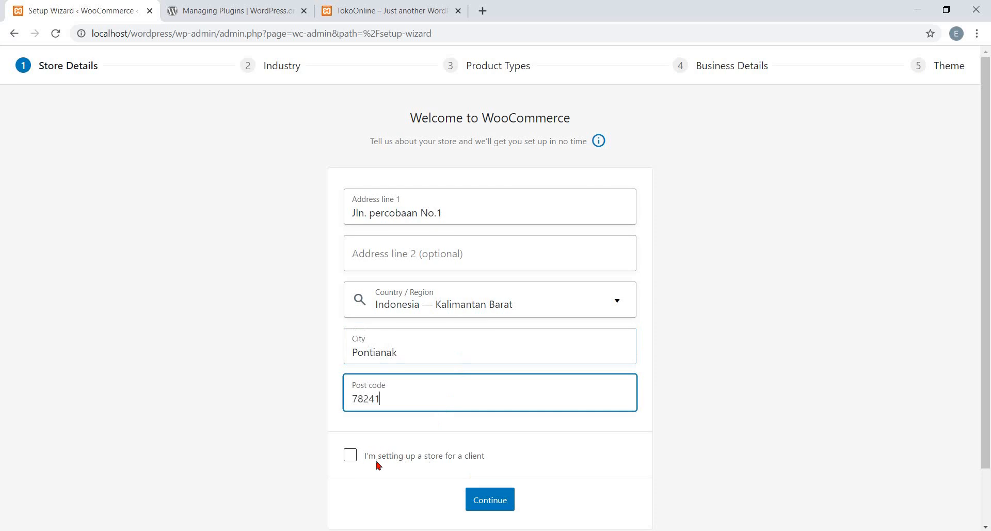
- Submit the store details without marking it as a client store, and decline usage tracking
scroll(396, 454, "down", 1)
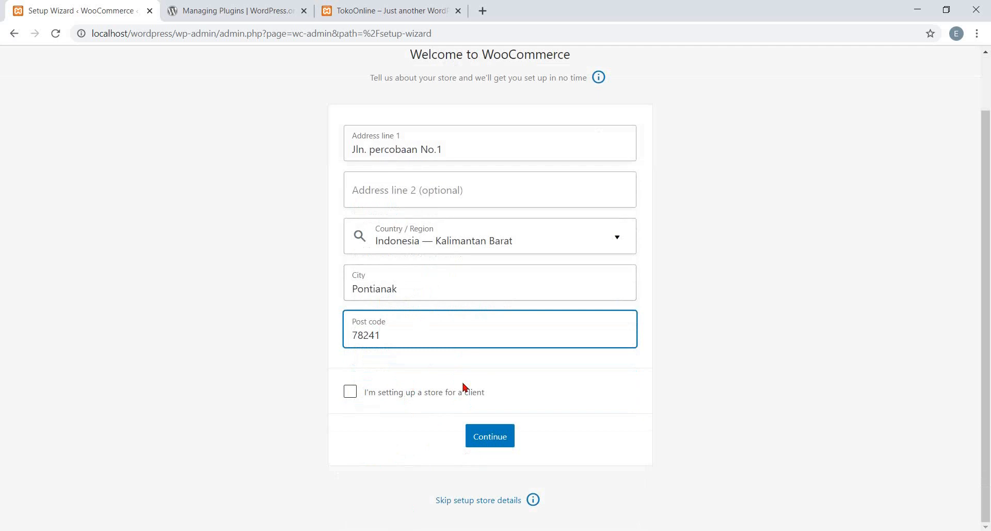
left_click(490, 435)
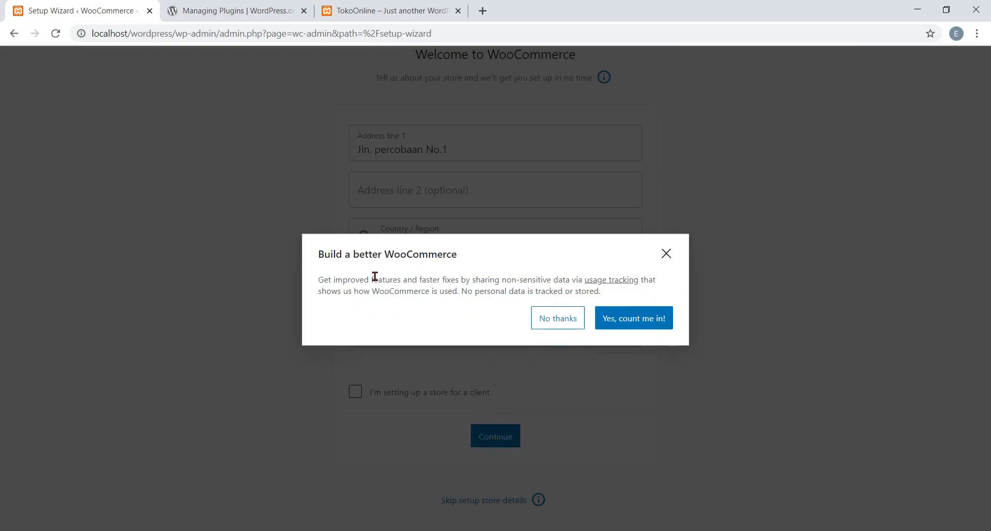
left_click(568, 321)
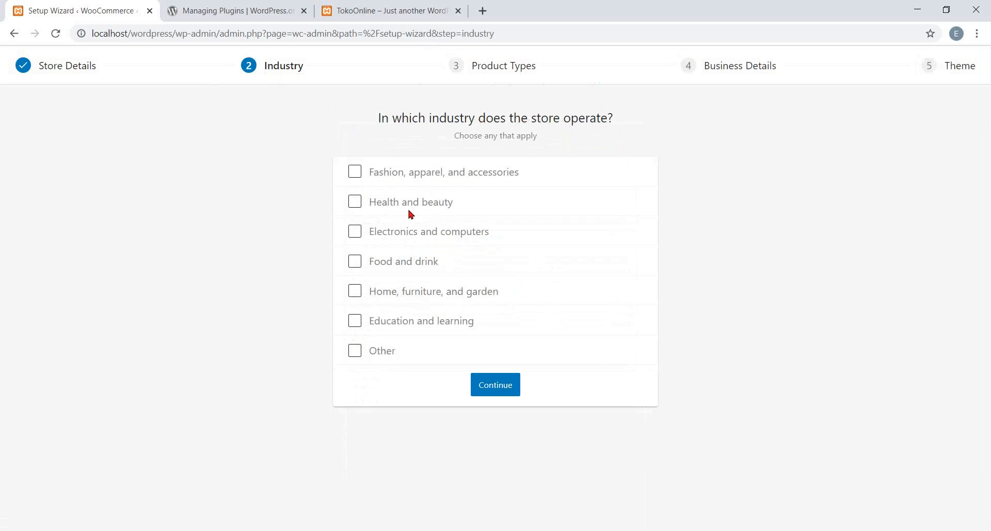
left_click(354, 172)
left_click(354, 172)
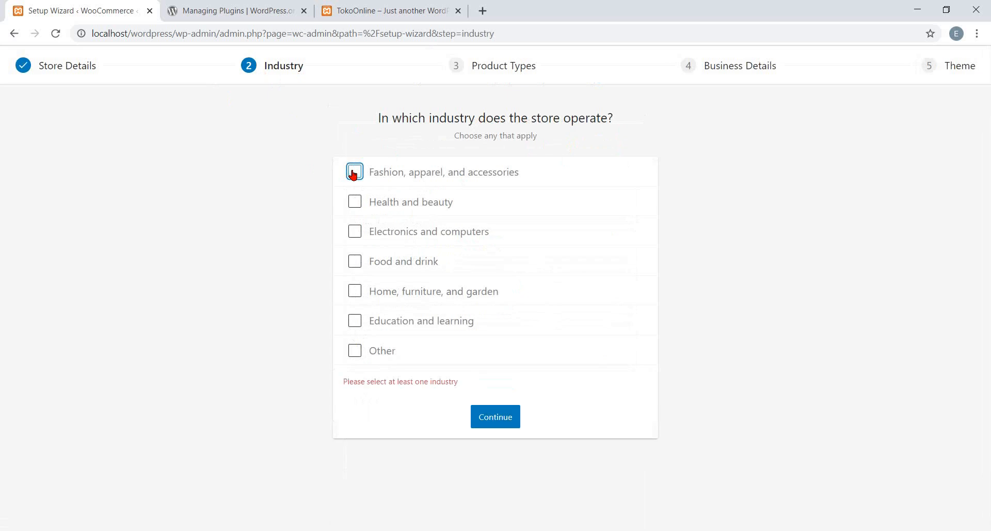
left_click(355, 203)
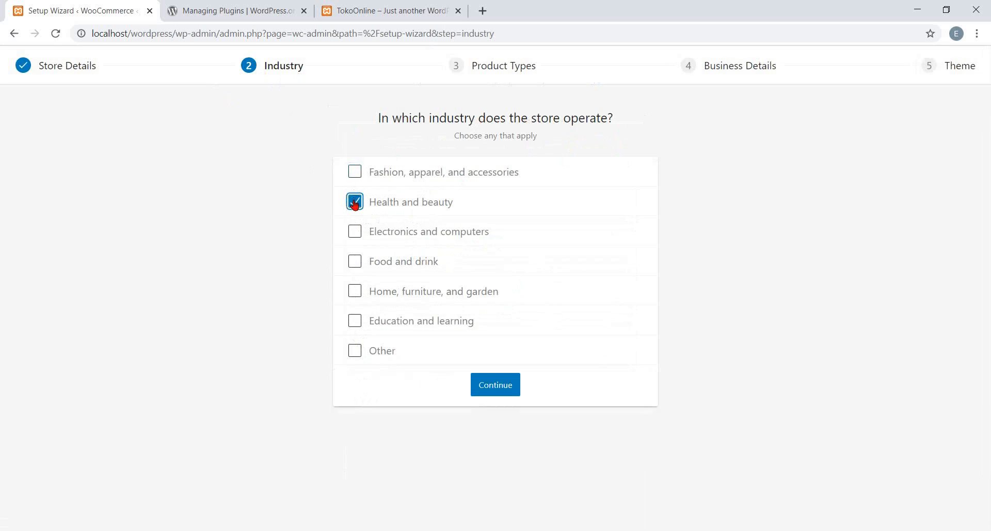
left_click(355, 203)
left_click(355, 231)
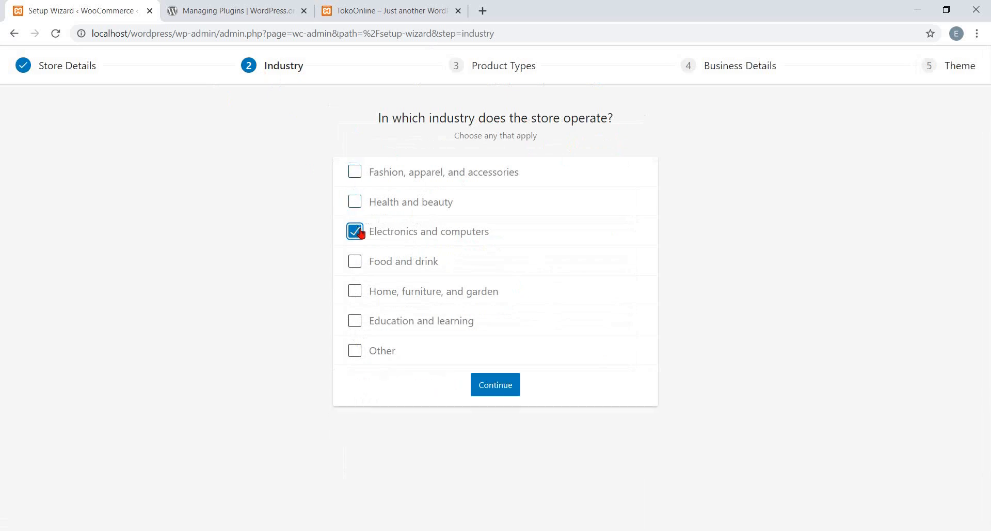
left_click(355, 232)
- Choose Fashion, apparel, and accessories as the store's industry and continue to the product types
left_click(354, 172)
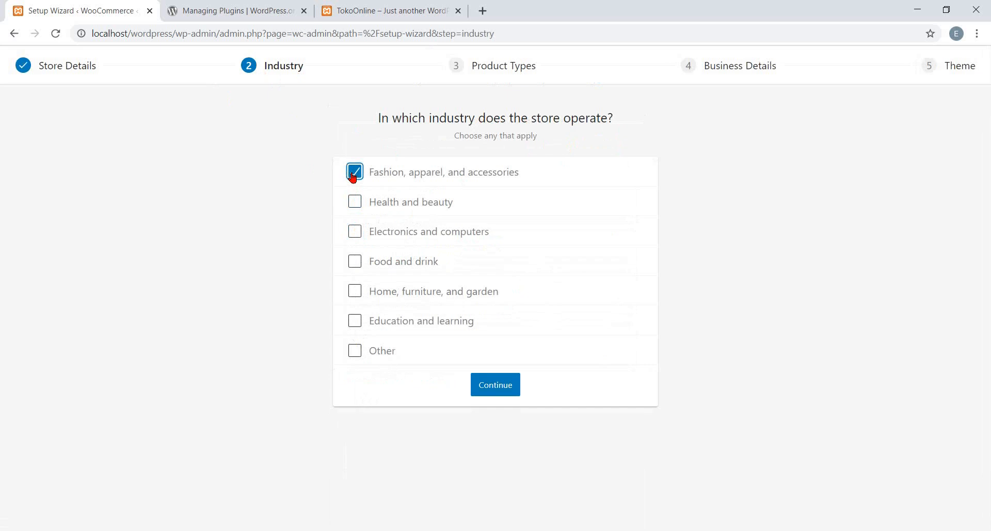
left_click(488, 395)
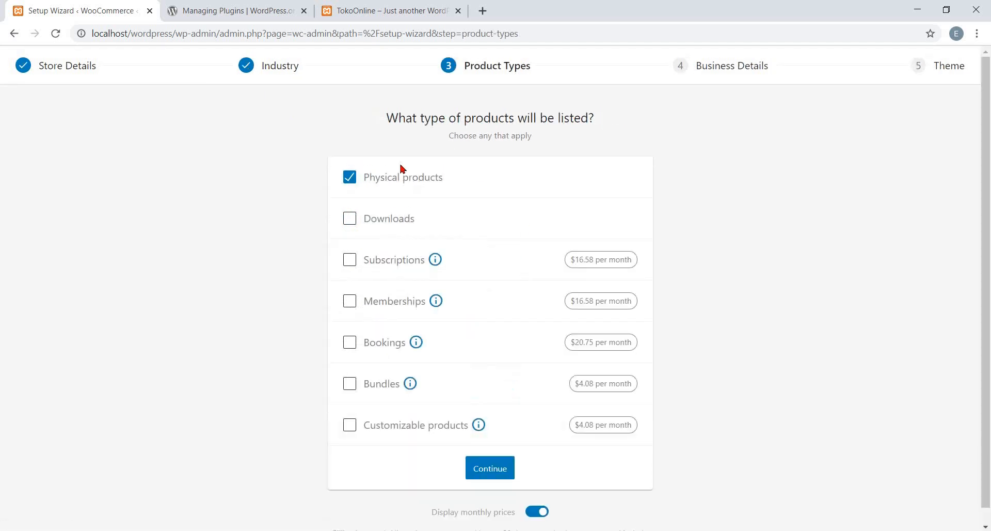
- Read what the Subscriptions and Memberships product types offer, leaving only Physical products selected
left_click(350, 179)
left_click(350, 179)
scroll(501, 247, "down", 1)
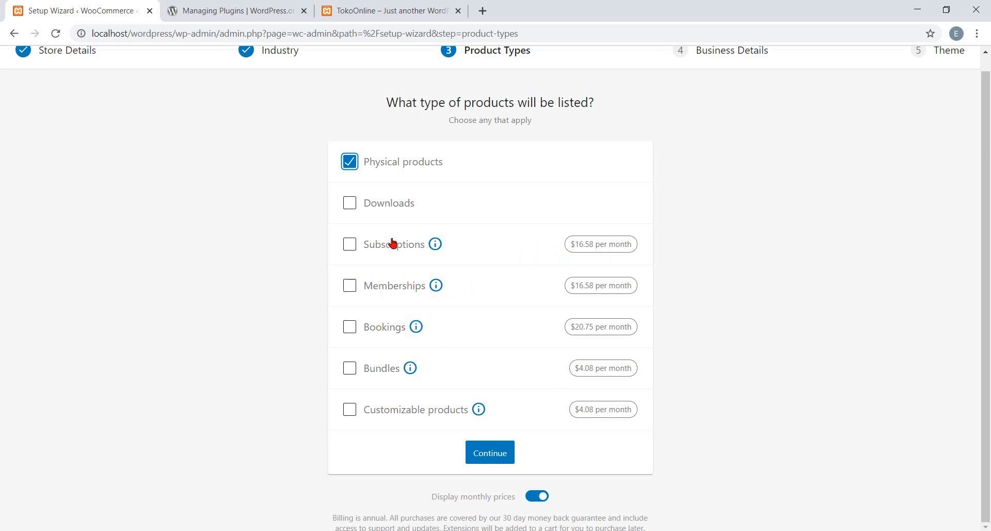
left_click(439, 248)
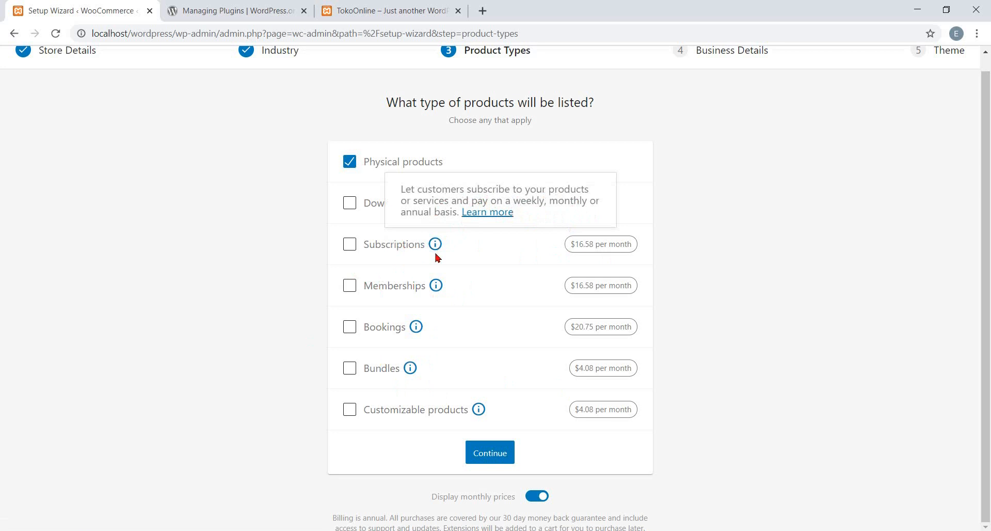
left_click(436, 285)
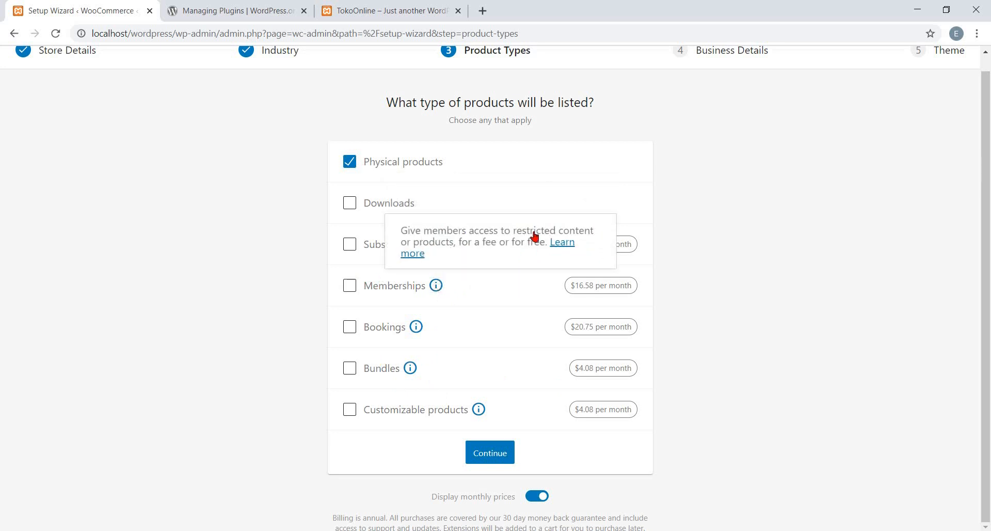
left_click(431, 288)
left_click(350, 286)
left_click(347, 287)
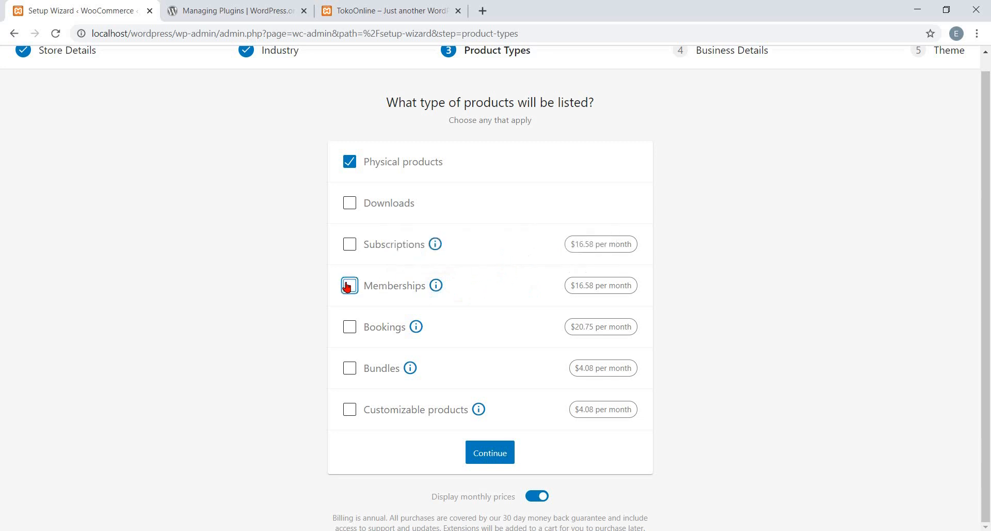
- Read what the Bookings and Bundles product types offer, leaving both of them unselected
left_click(416, 327)
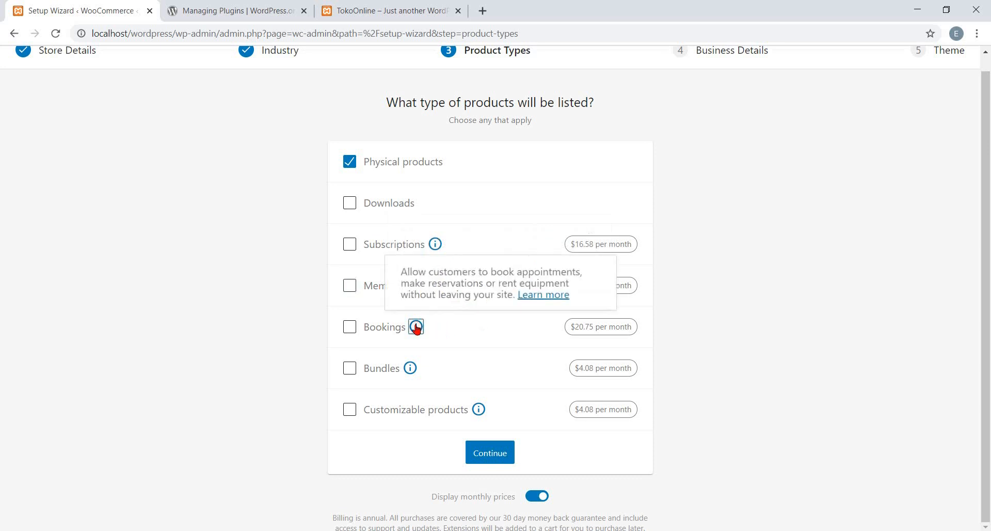
left_click(417, 328)
left_click(444, 332)
left_click(404, 371)
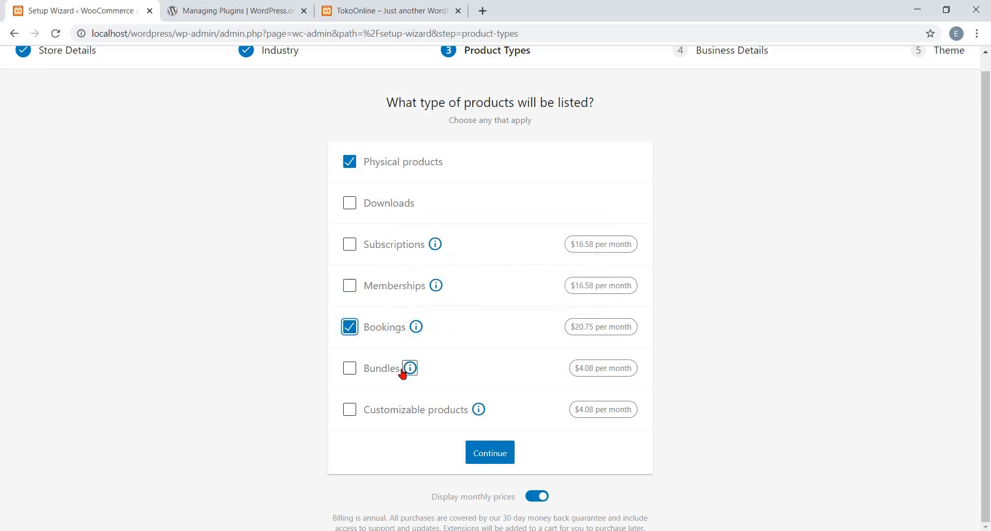
left_click(348, 328)
left_click(410, 369)
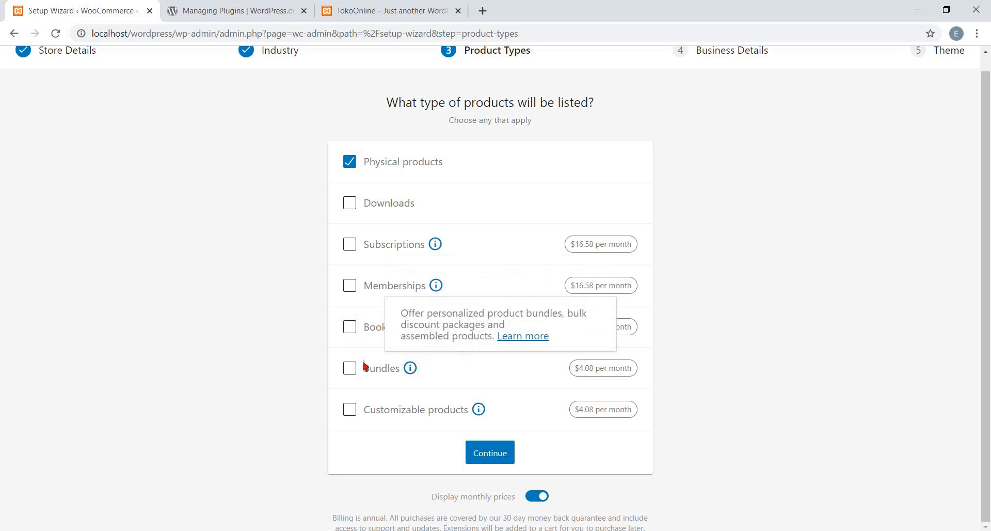
left_click(458, 381)
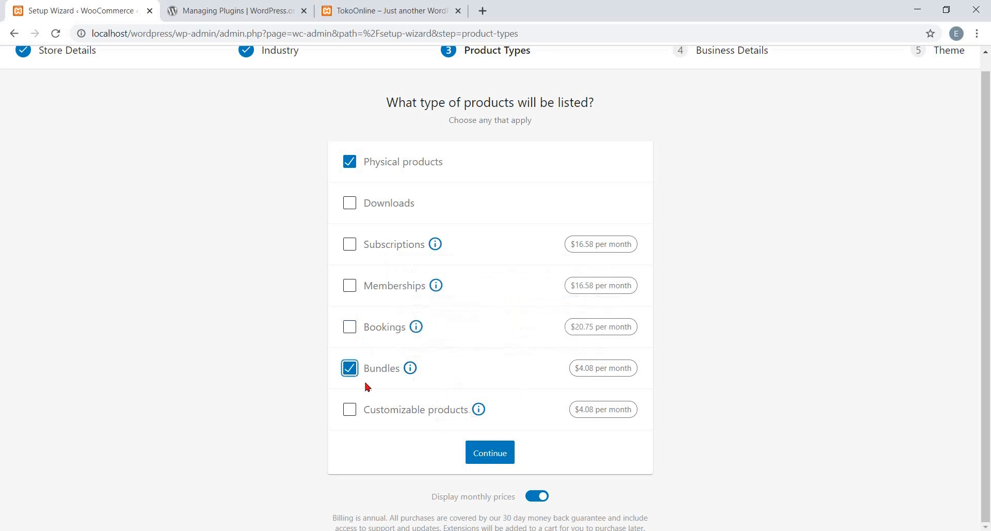
left_click(349, 368)
- Check what Customizable products offers and continue to the business details with only Physical products selected
left_click(479, 409)
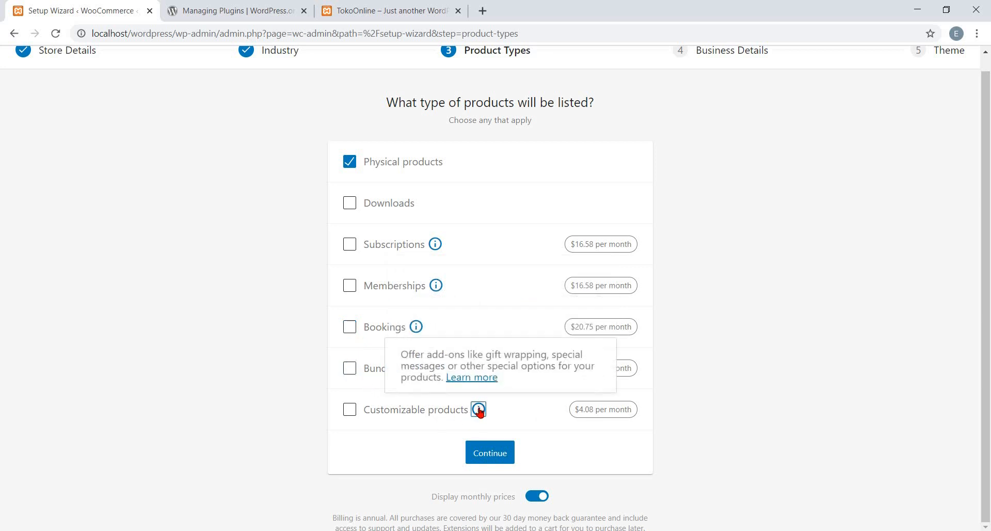
left_click(480, 411)
left_click(488, 454)
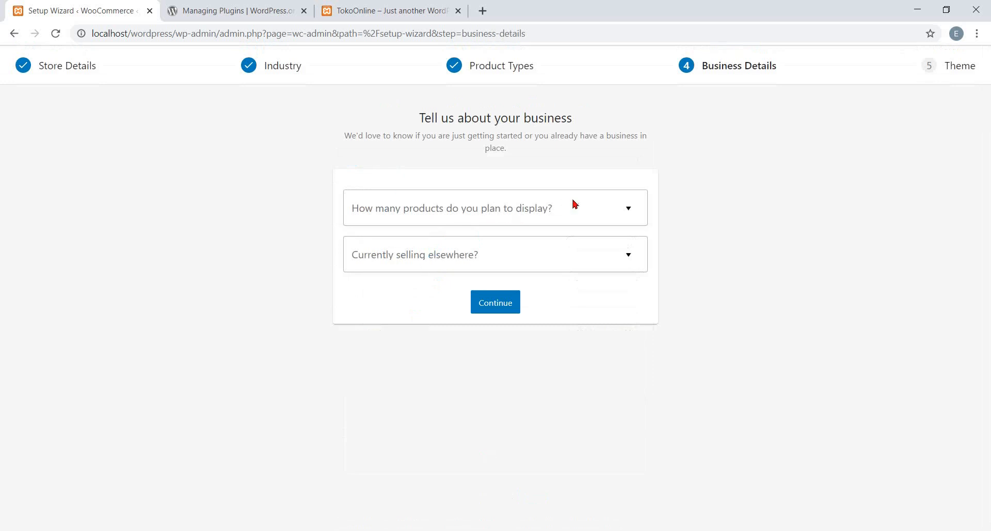
- Set the number of products planned for display to 101 - 1.000 and answer No to currently selling elsewhere
left_click(629, 210)
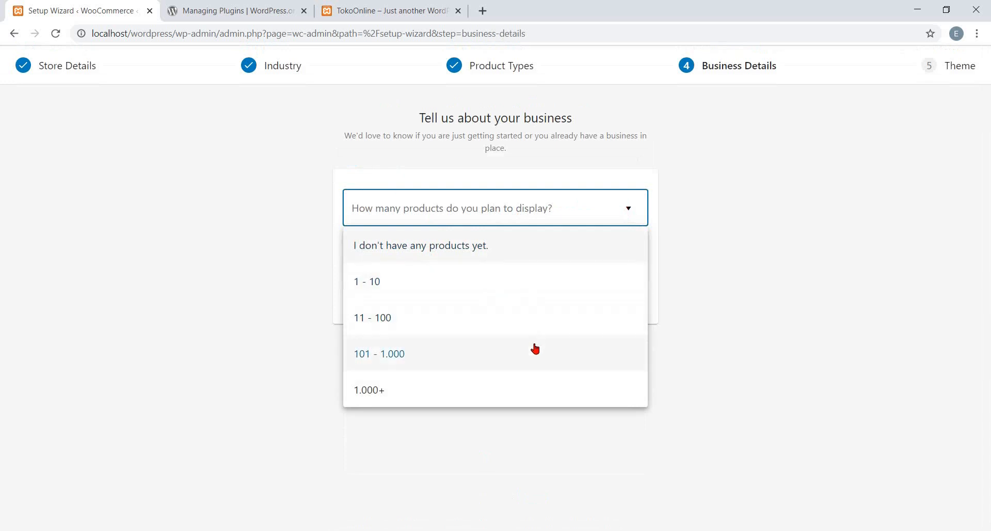
left_click(535, 348)
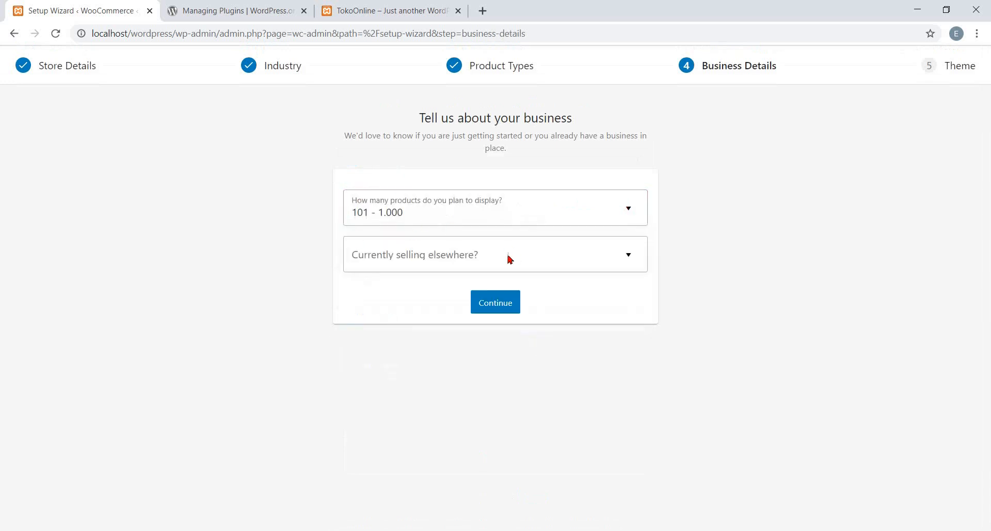
left_click(622, 253)
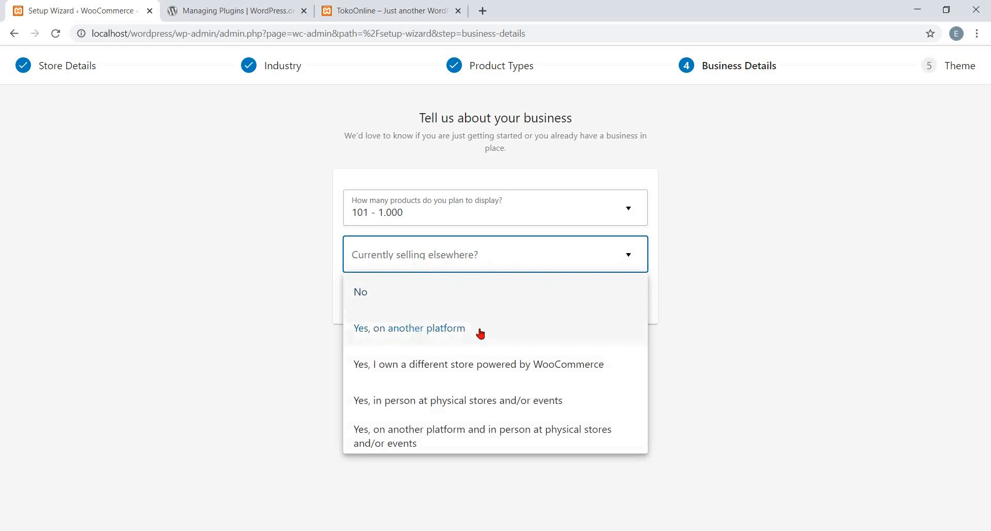
left_click(482, 298)
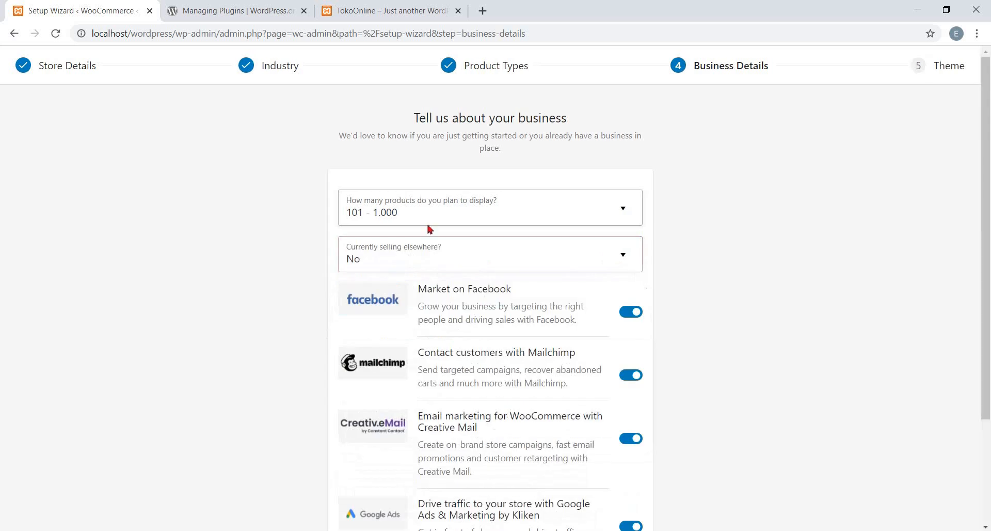
- Disable the Mailchimp, Creative Mail and Google Ads extensions, keep Market on Facebook enabled, and continue to the theme choice
scroll(609, 341, "down", 2)
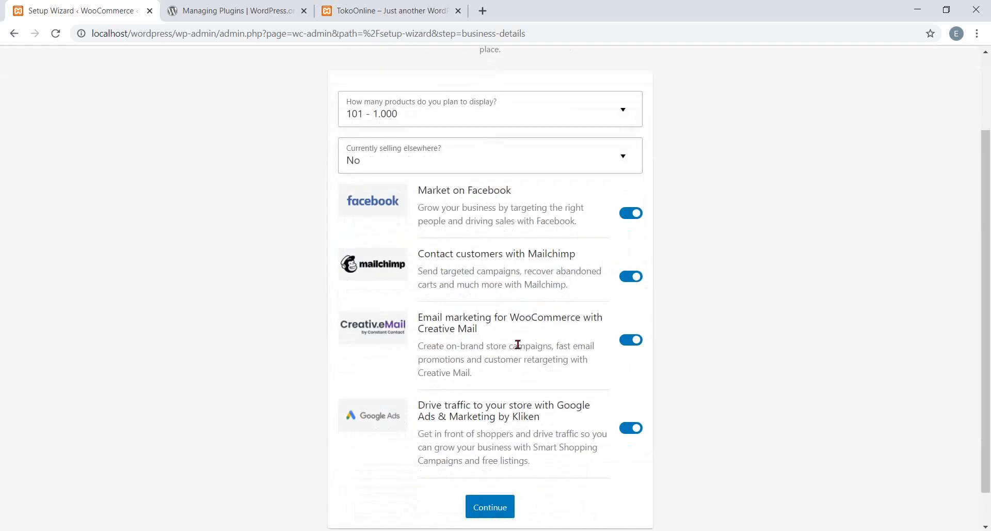
left_click(631, 212)
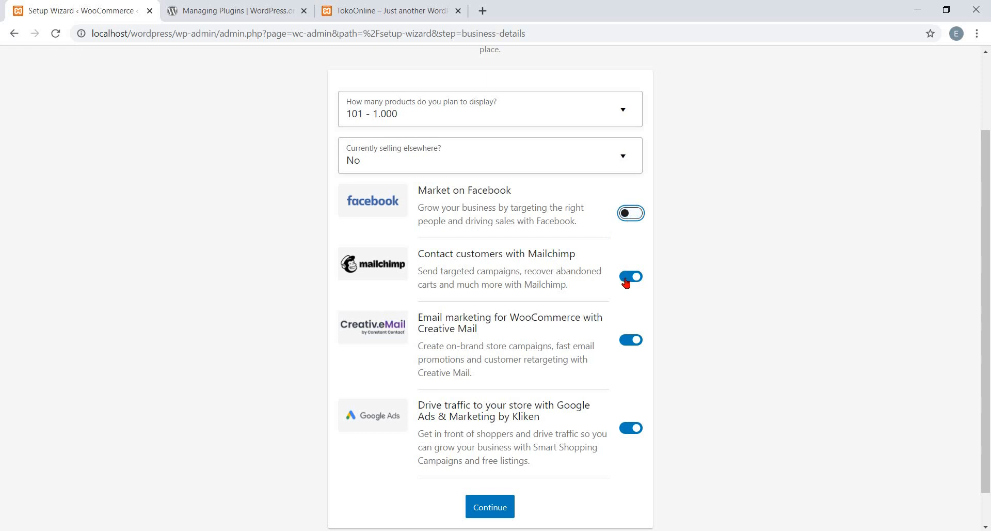
left_click(630, 276)
left_click(625, 340)
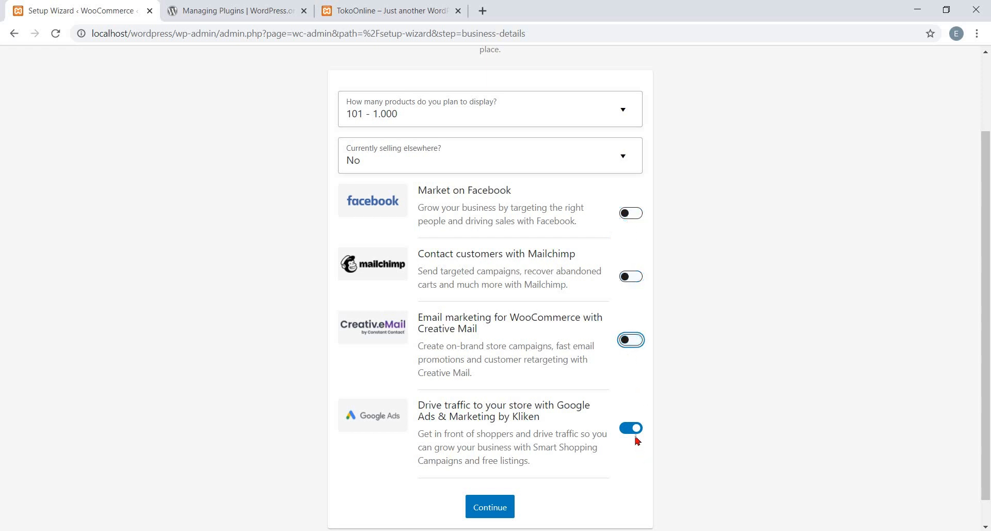
left_click(634, 431)
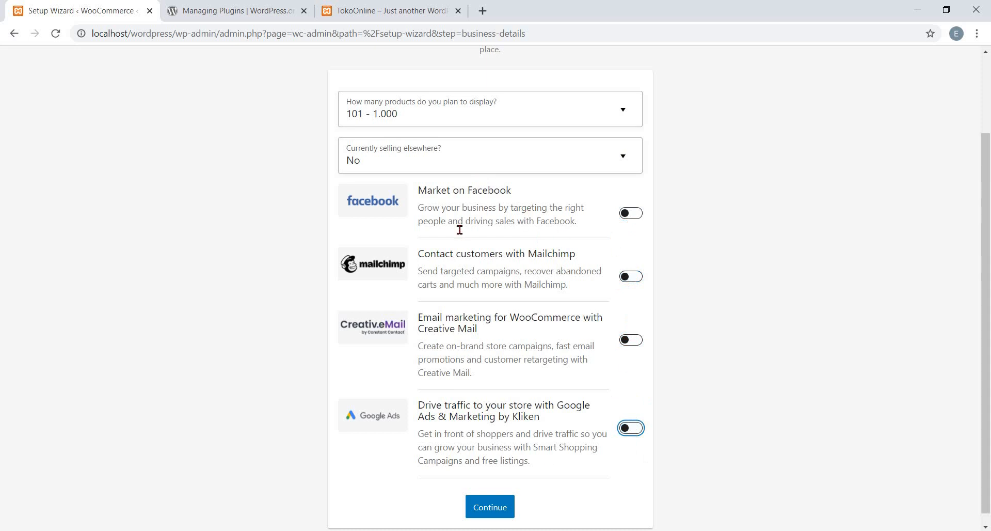
left_click(633, 220)
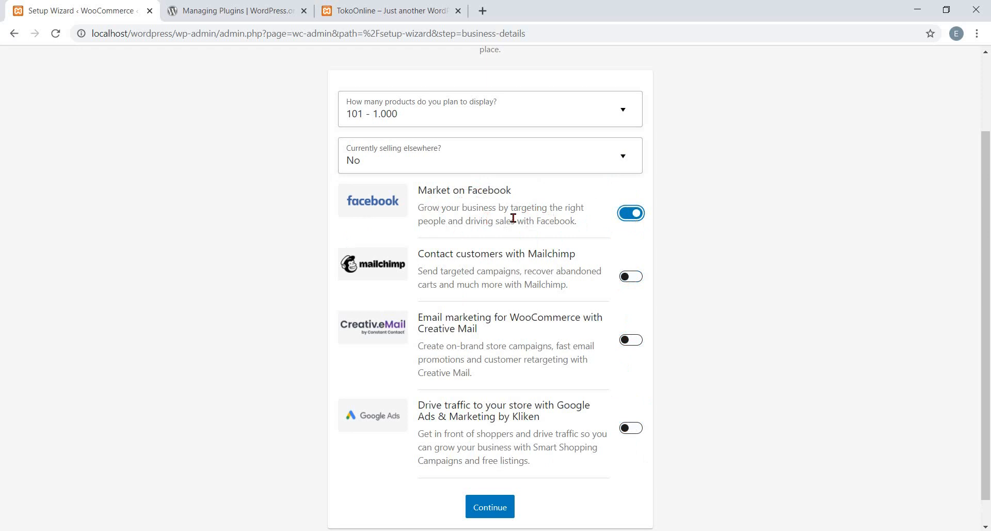
scroll(514, 218, "down", 1)
left_click(490, 481)
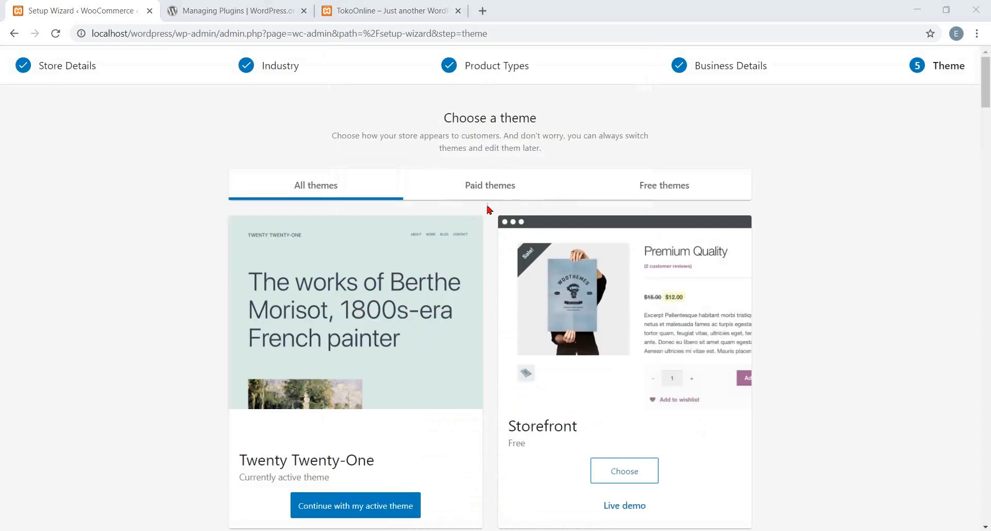
- Browse the themes, restrict them to the free ones and choose the Deli theme for the store
scroll(495, 261, "down", 2)
scroll(481, 201, "up", 2)
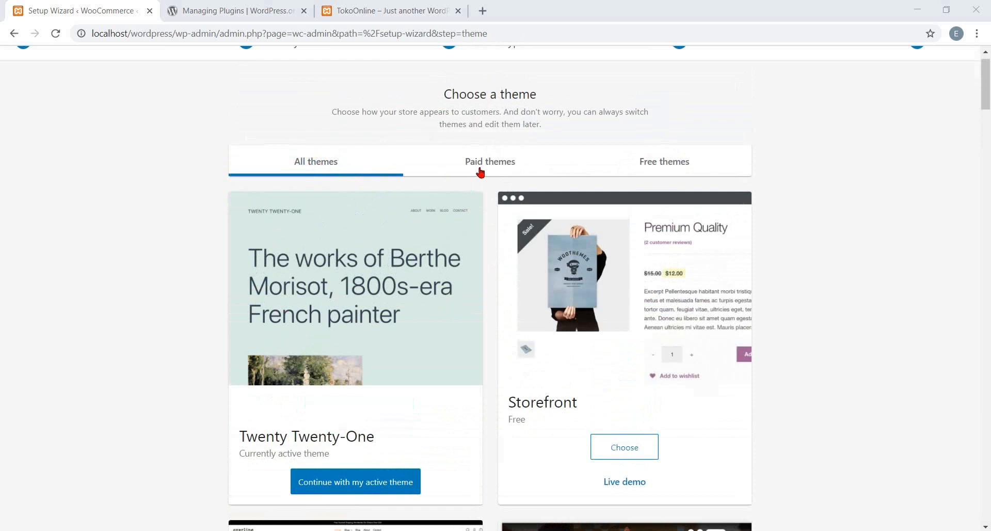
scroll(562, 166, "down", 2)
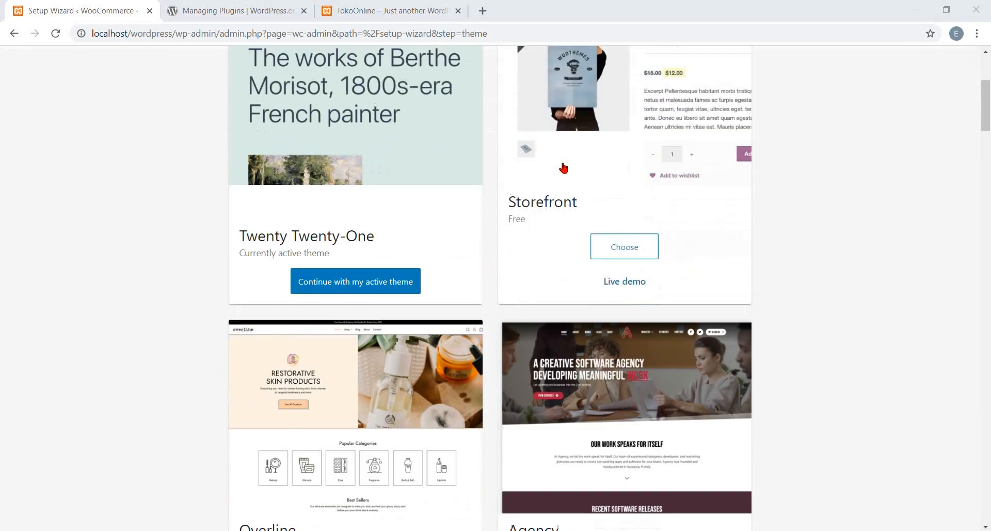
scroll(564, 166, "up", 2)
left_click(671, 151)
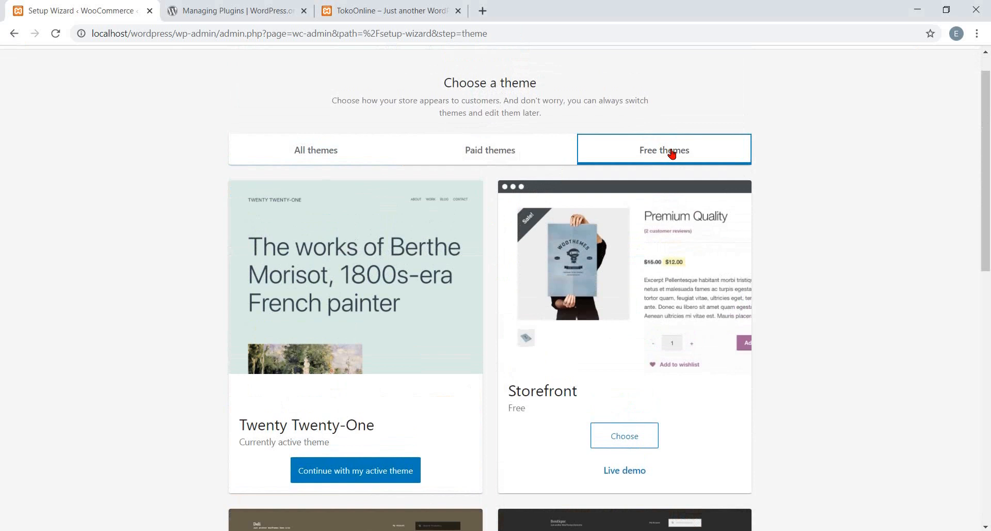
scroll(691, 252, "down", 7)
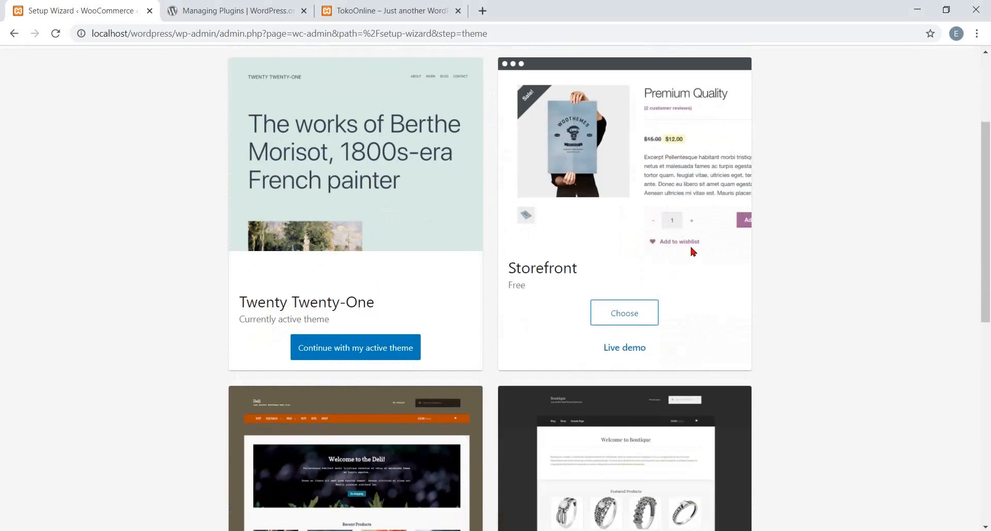
scroll(691, 248, "down", 2)
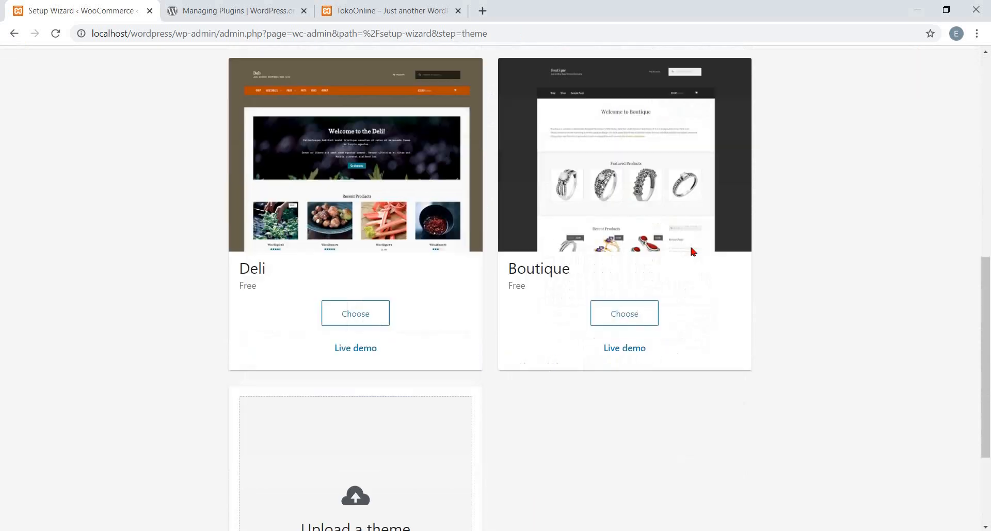
scroll(692, 249, "up", 1)
scroll(692, 251, "up", 7)
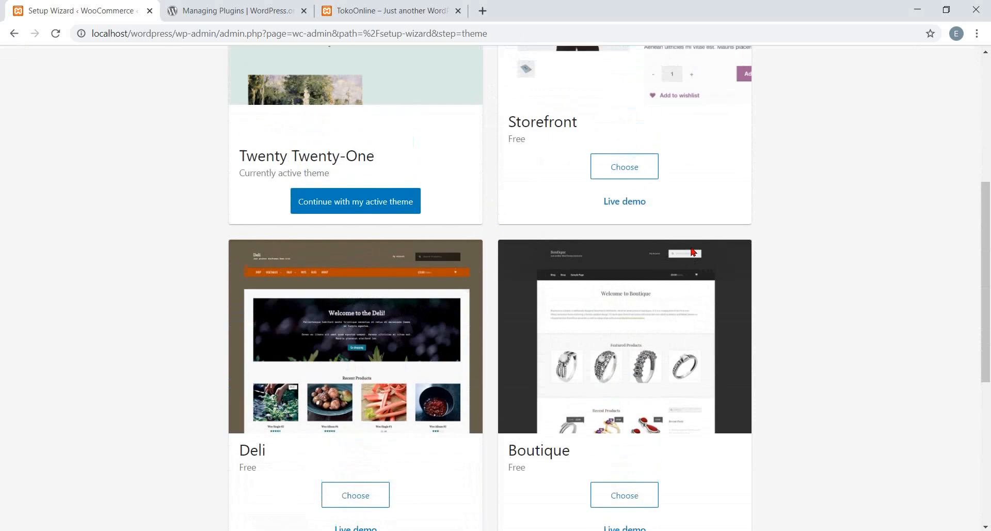
scroll(693, 251, "down", 5)
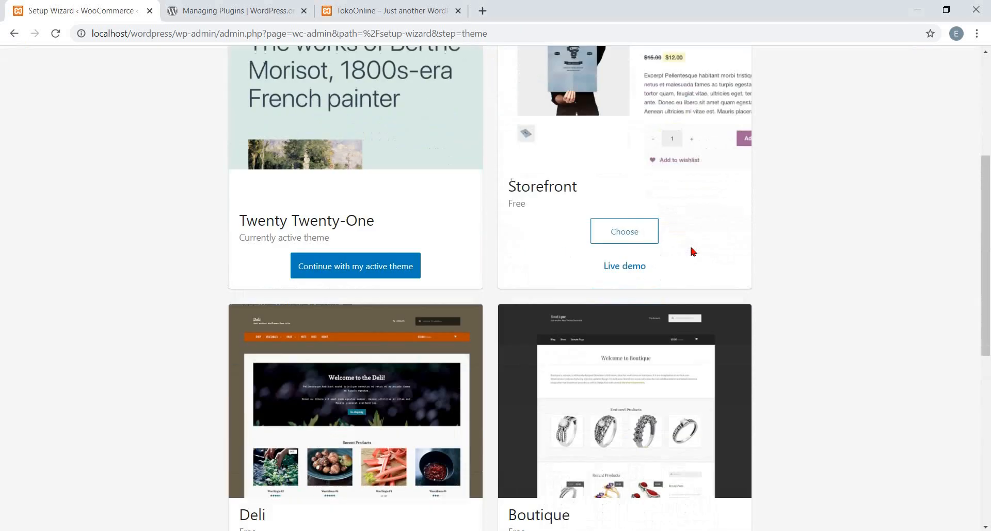
scroll(691, 252, "up", 1)
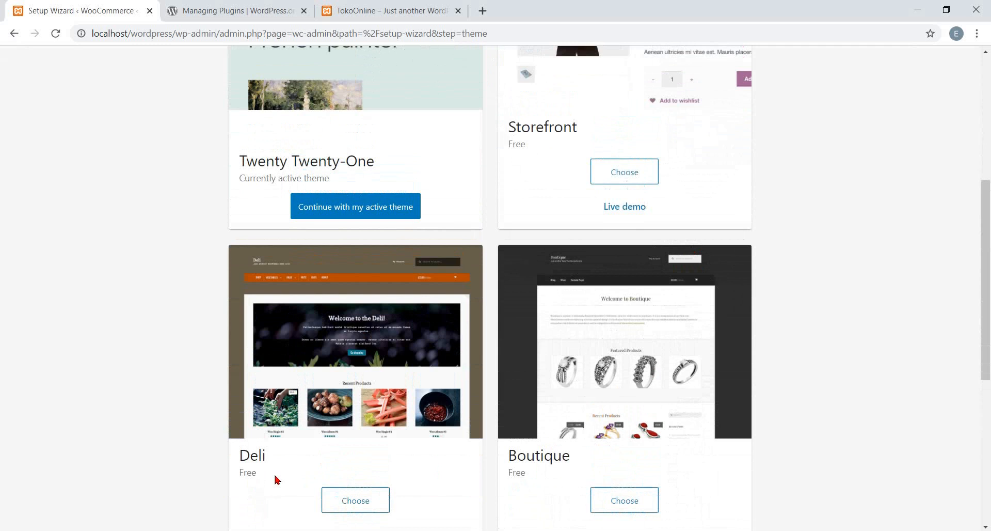
left_click(355, 502)
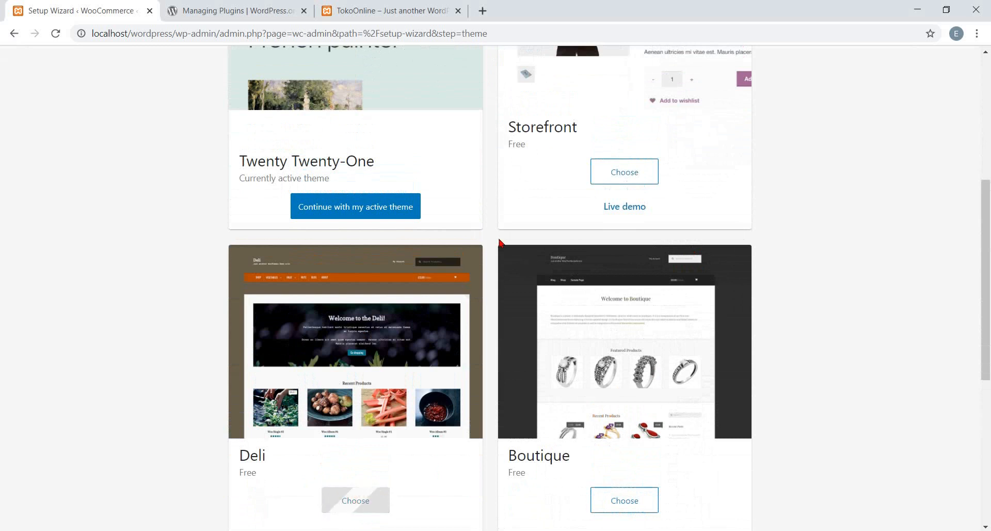
scroll(500, 243, "down", 4)
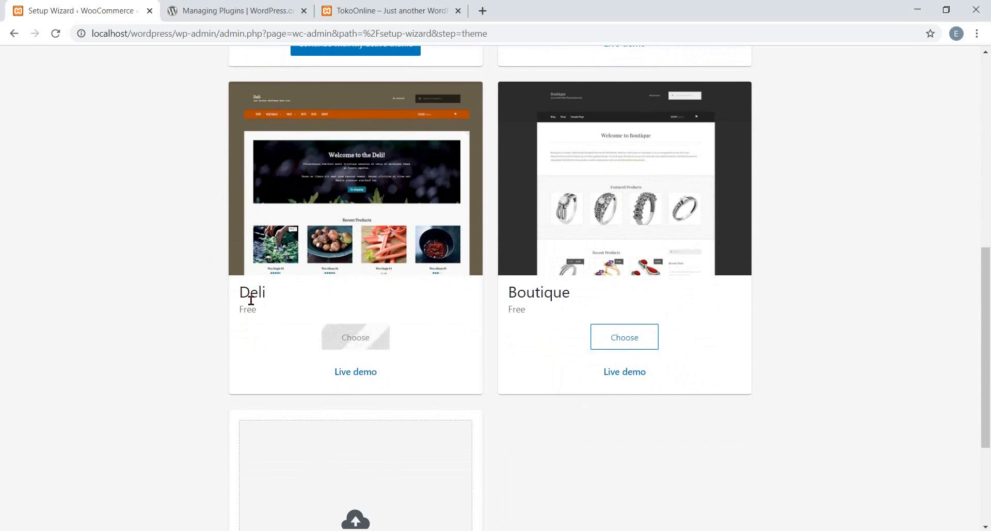
scroll(251, 300, "up", 3)
scroll(251, 300, "down", 3)
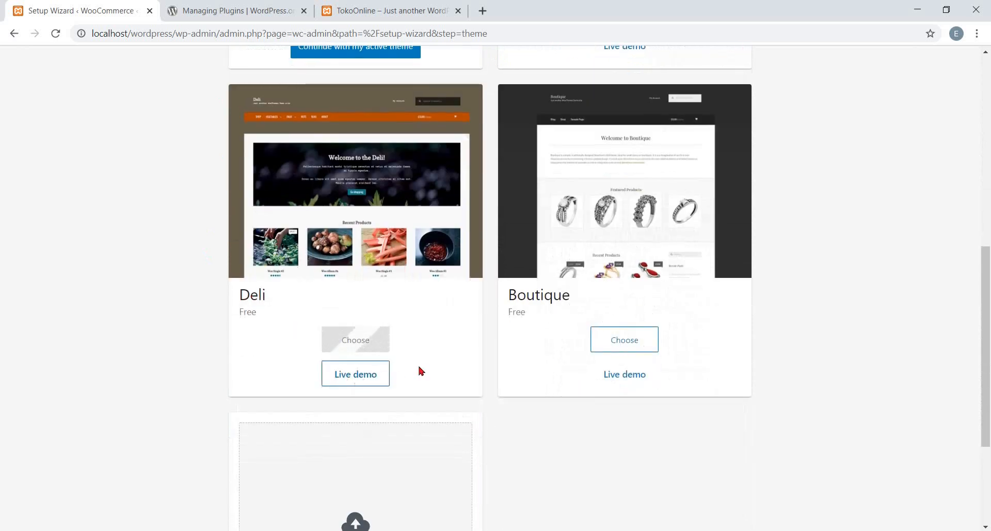
scroll(369, 258, "up", 1)
scroll(368, 256, "down", 4)
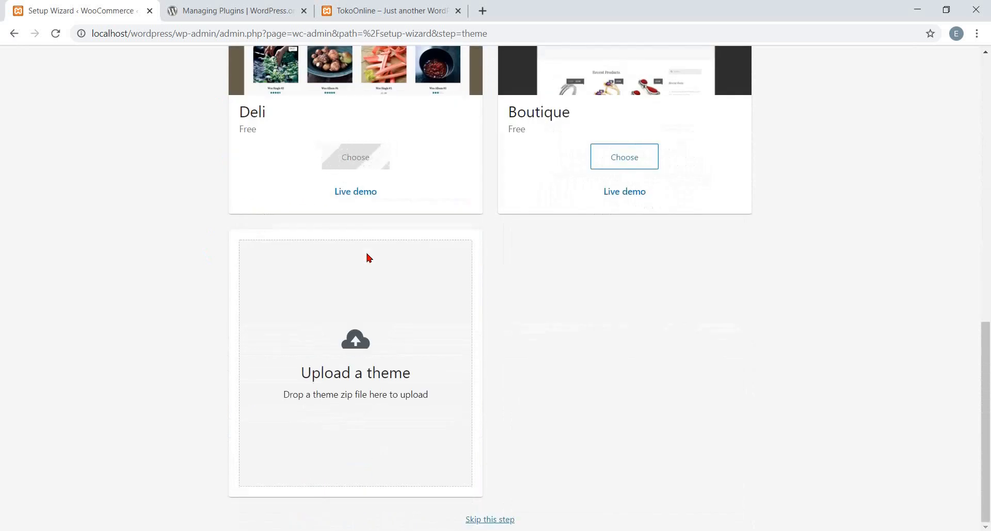
scroll(368, 257, "up", 8)
scroll(367, 256, "up", 5)
scroll(366, 253, "down", 12)
scroll(610, 238, "up", 4)
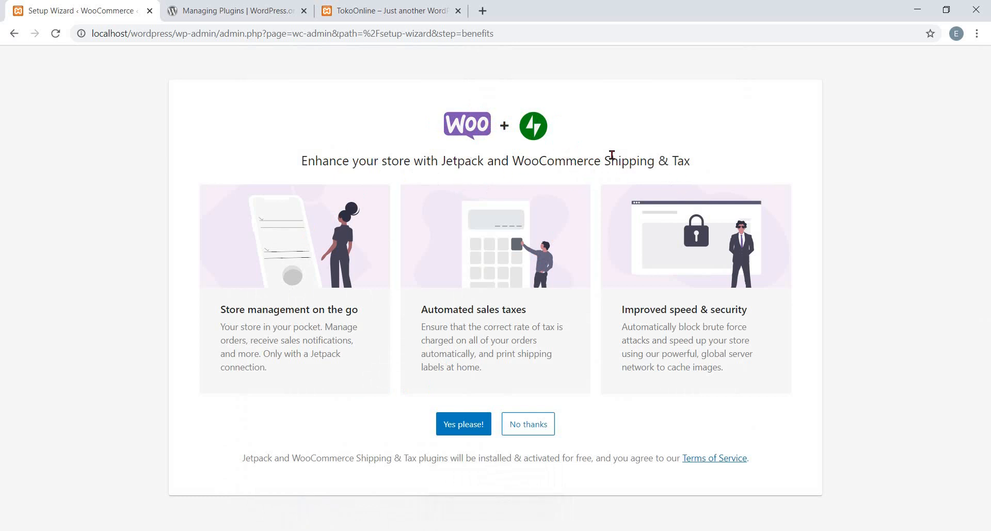
- Accept the installation of the free Jetpack and WooCommerce Shipping & Tax plugins
left_click(453, 432)
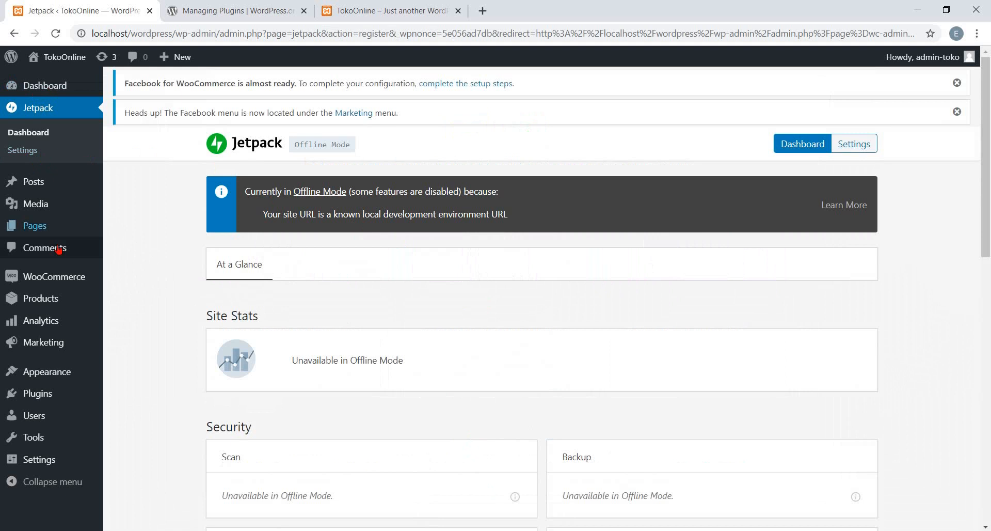
- Open the WooCommerce home page and dismiss its welcome introduction
mouse_move(58, 282)
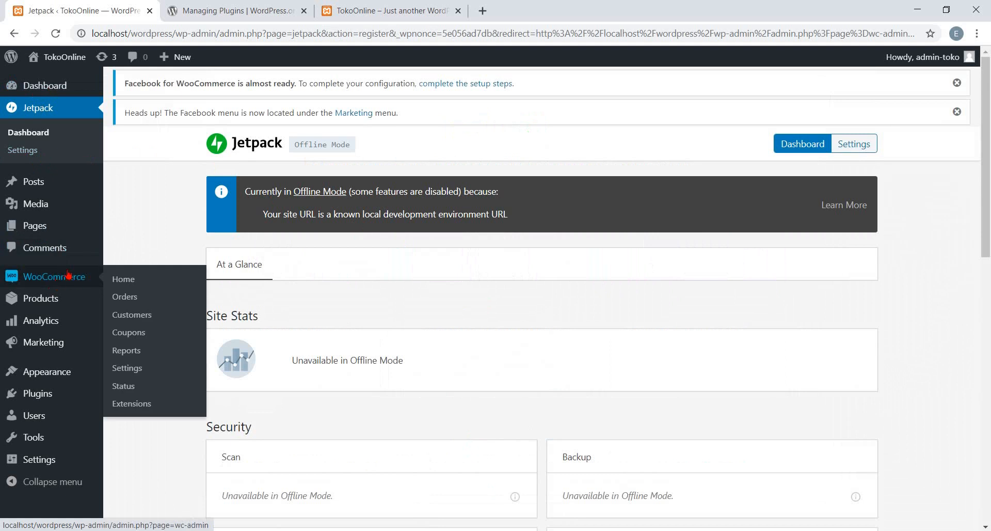
left_click(69, 275)
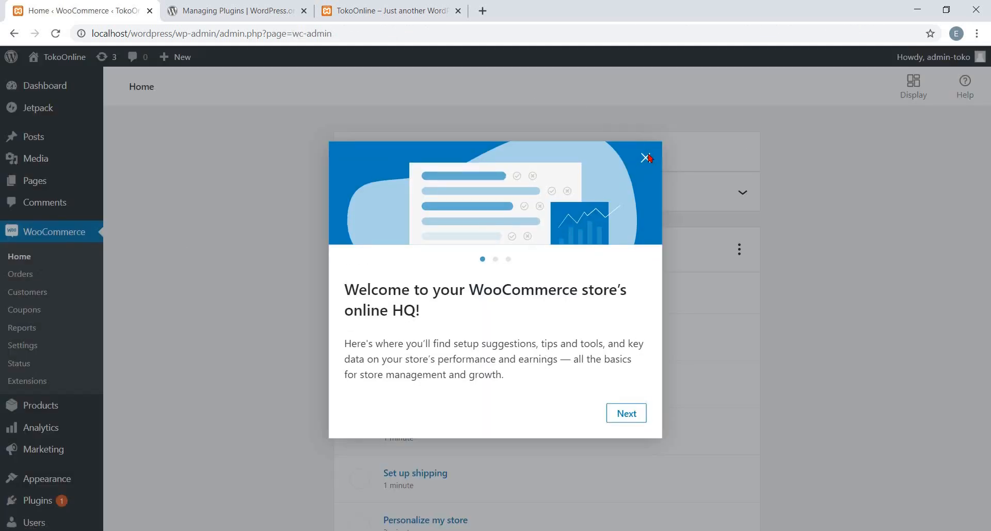
left_click(646, 156)
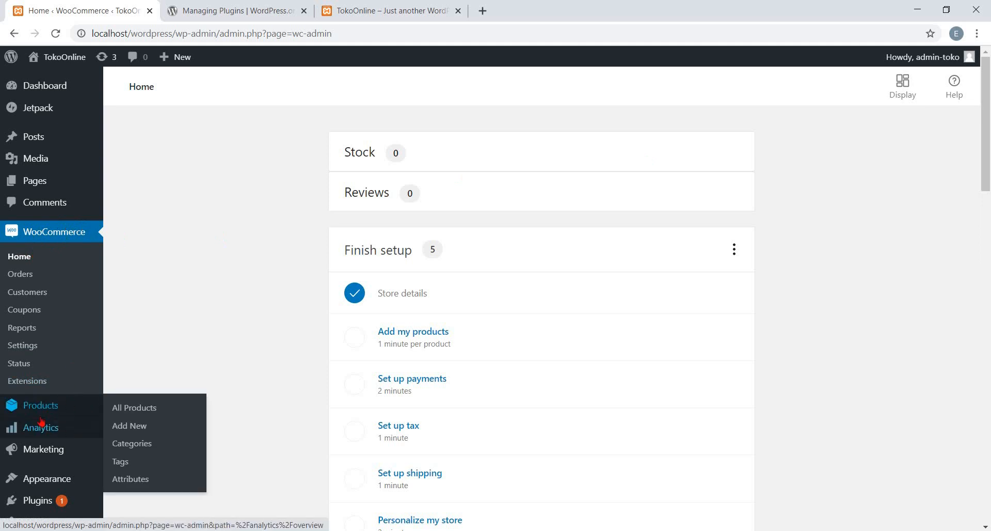
- Look over the WooCommerce home page, including its Finish setup checklist and store overview
mouse_move(61, 430)
mouse_move(80, 444)
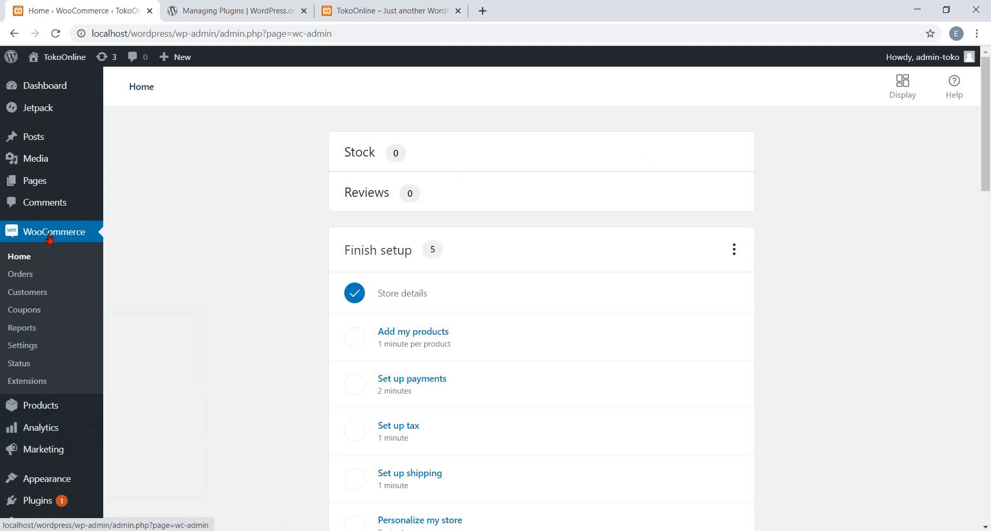
scroll(403, 224, "down", 4)
scroll(402, 227, "up", 2)
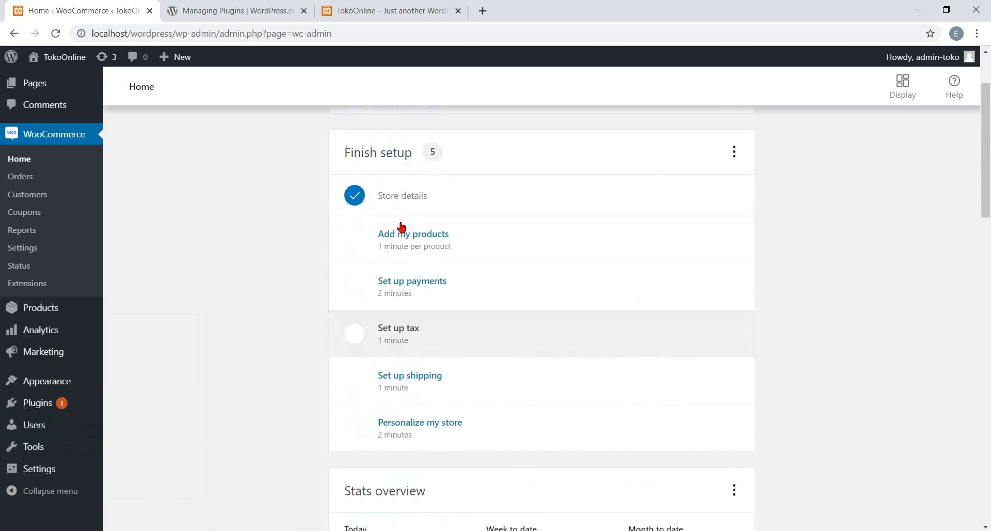
scroll(402, 228, "up", 2)
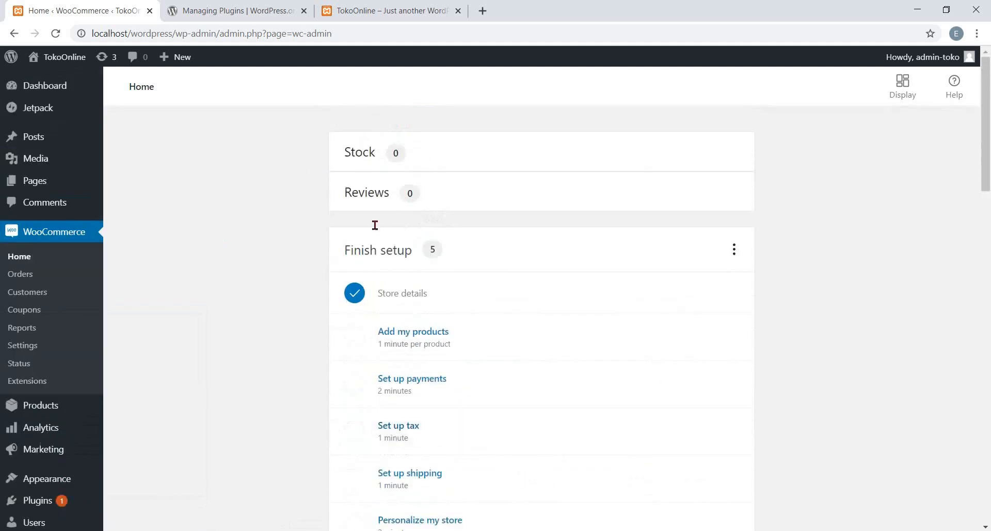
scroll(409, 247, "down", 2)
scroll(411, 246, "up", 1)
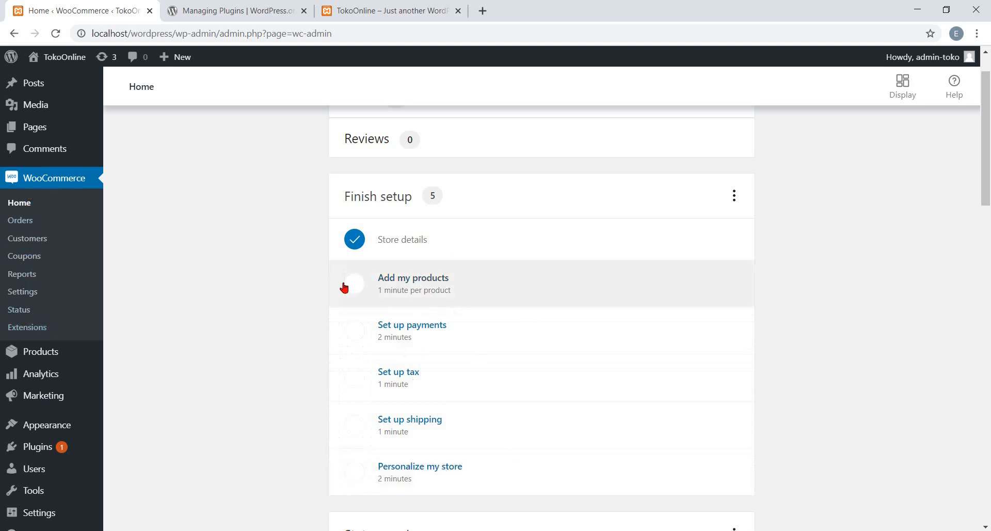
scroll(456, 314, "down", 5)
scroll(457, 310, "up", 6)
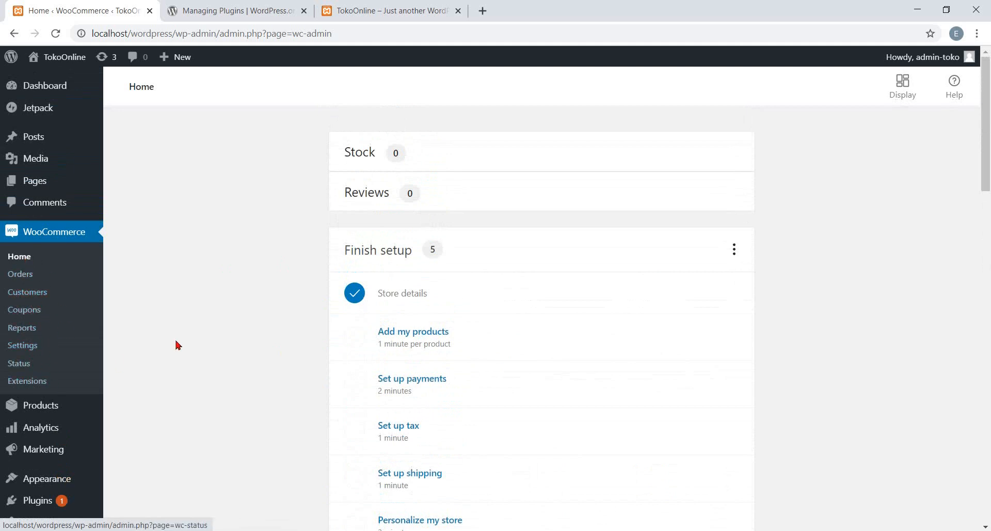
- Start the Add my products setup task and choose to add a product manually
scroll(414, 336, "down", 1)
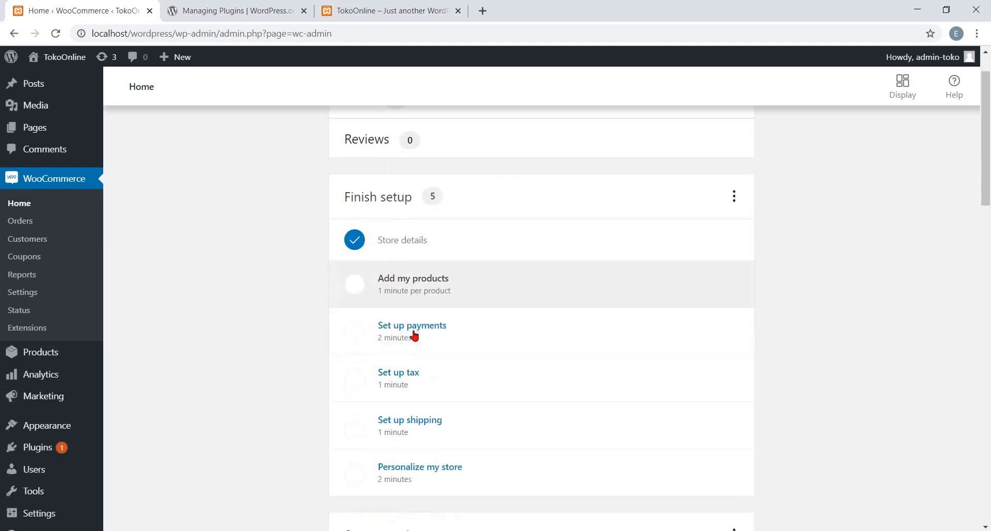
left_click(420, 288)
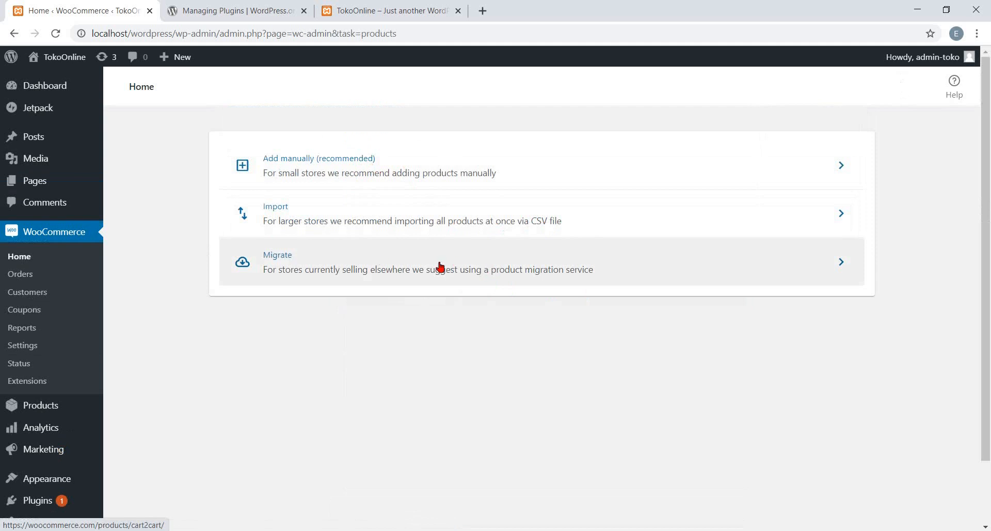
left_click(564, 173)
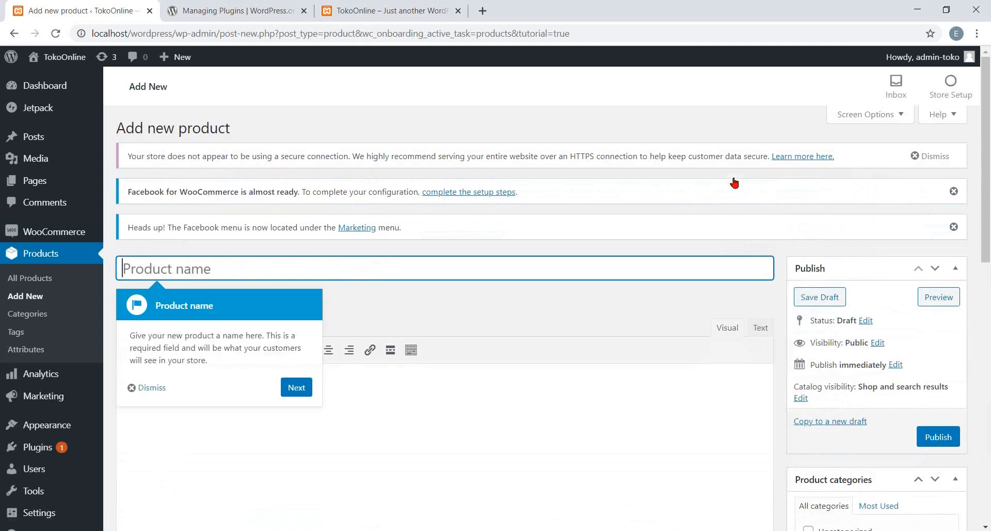
- Name the new product "Kemeja Batik Coklat" and enter a description beginning with "Kemeja Batik Coklat Motif"
type("B")
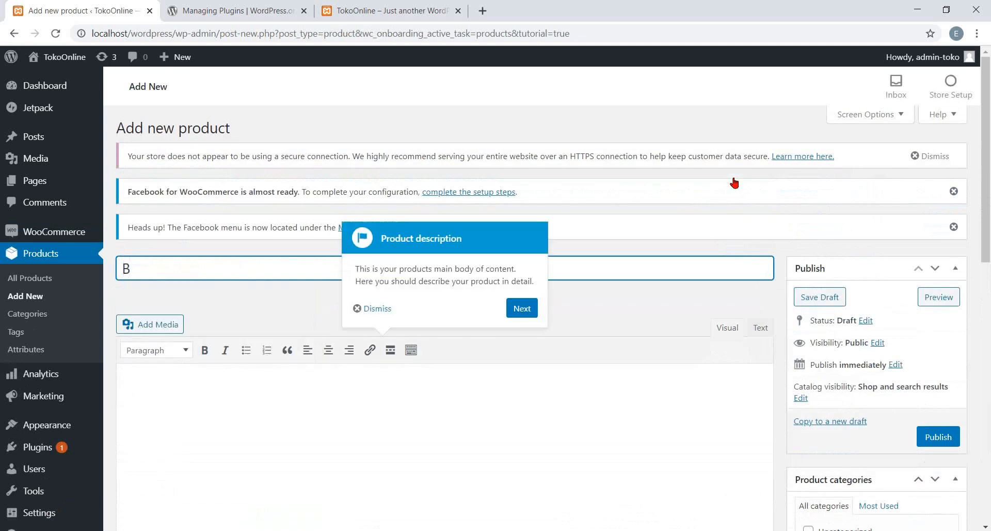
type("atik")
key("BackSpace")
key("BackSpace")
key("BackSpace")
key("BackSpace")
type("Kemeja Batik")
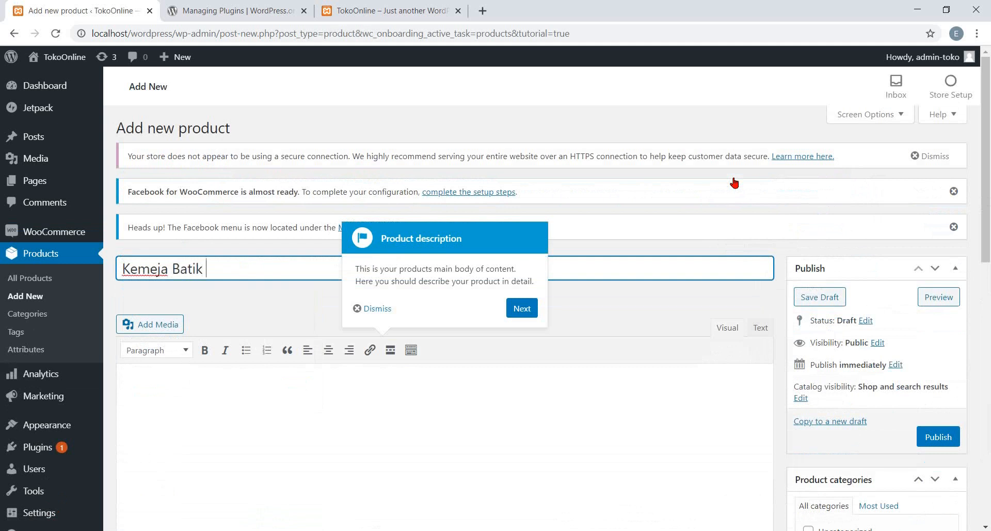
type(" Coklat")
left_click(376, 310)
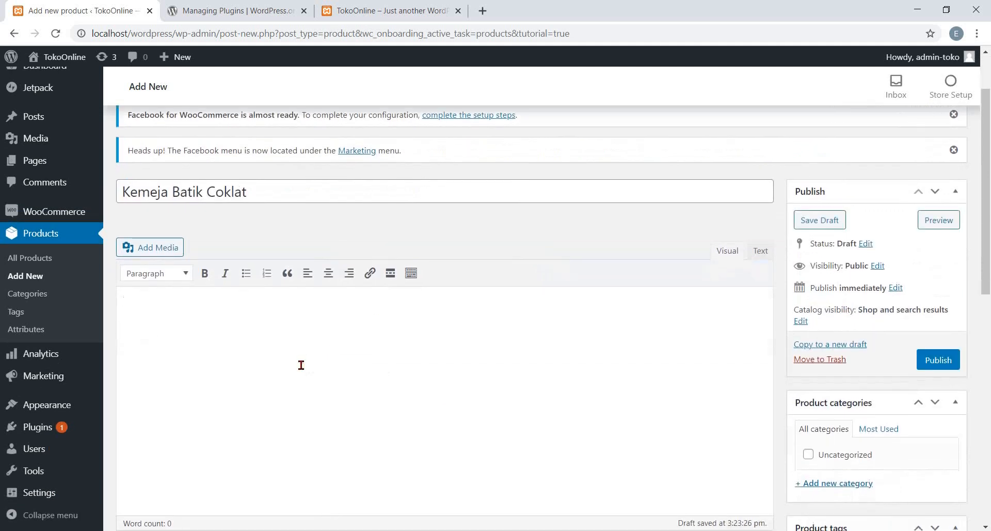
type("Kemeja Batik Coklat Motif")
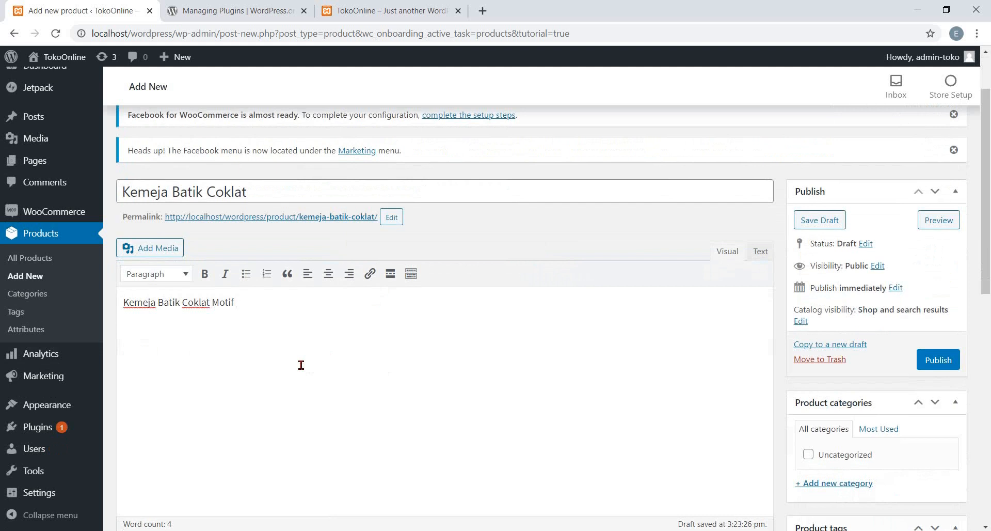
type("nga")
- Keep the product type as Simple product and set the regular price to 150000 Rp
scroll(301, 365, "down", 6)
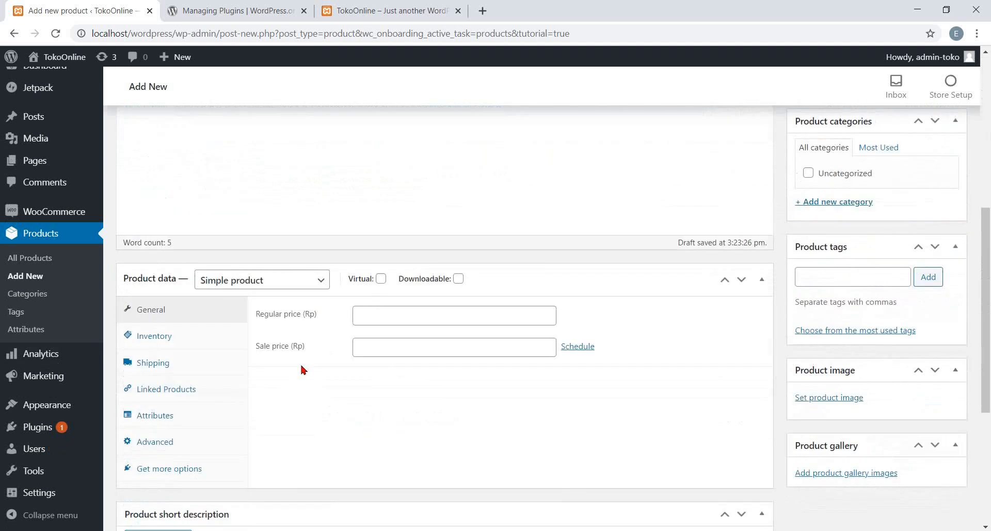
left_click(276, 254)
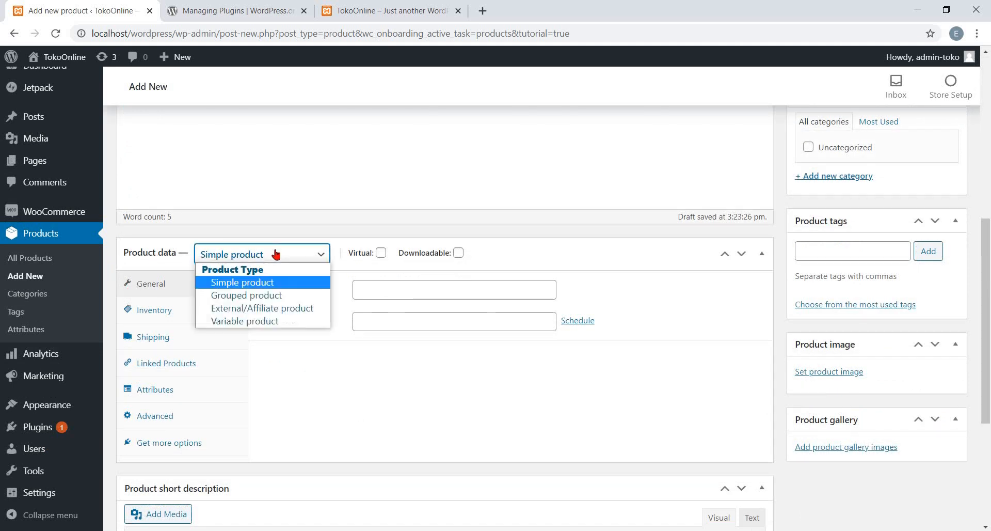
left_click(281, 282)
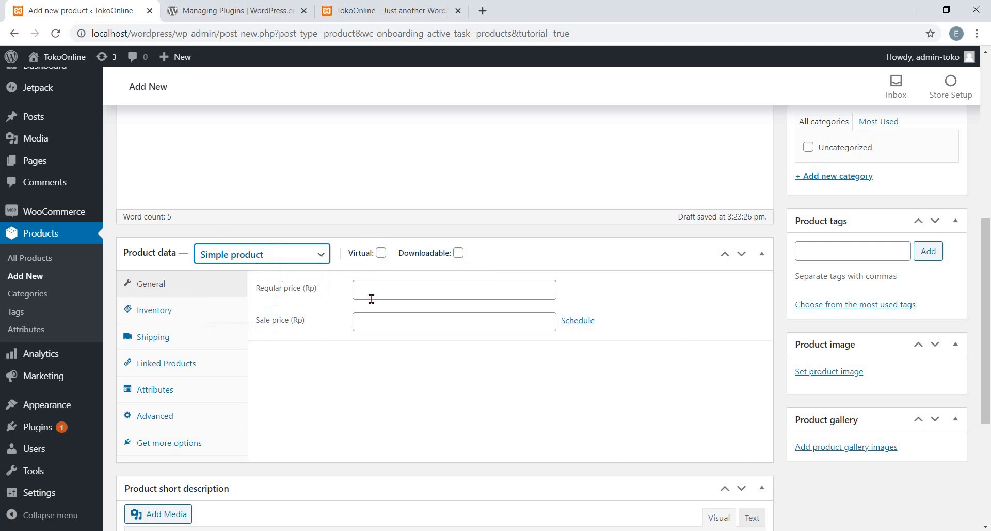
scroll(305, 316, "down", 1)
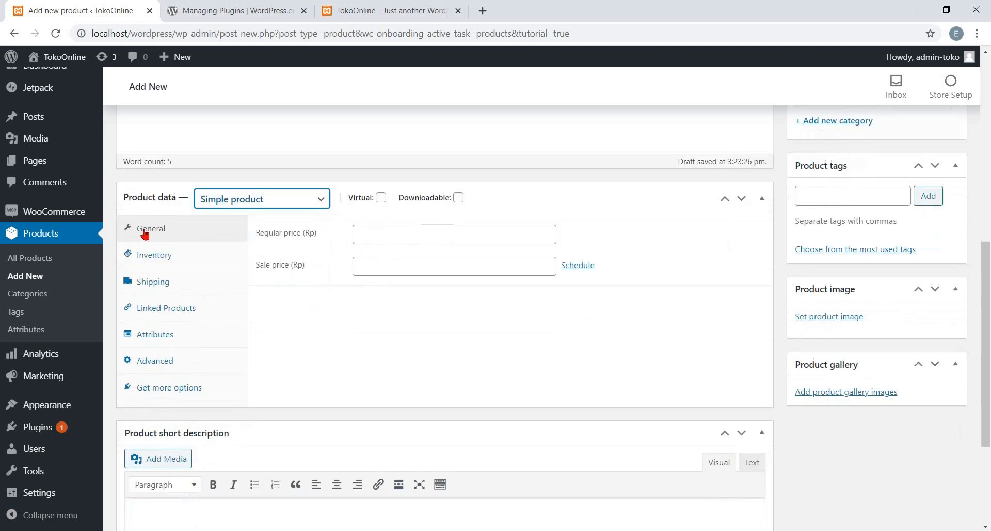
left_click(411, 242)
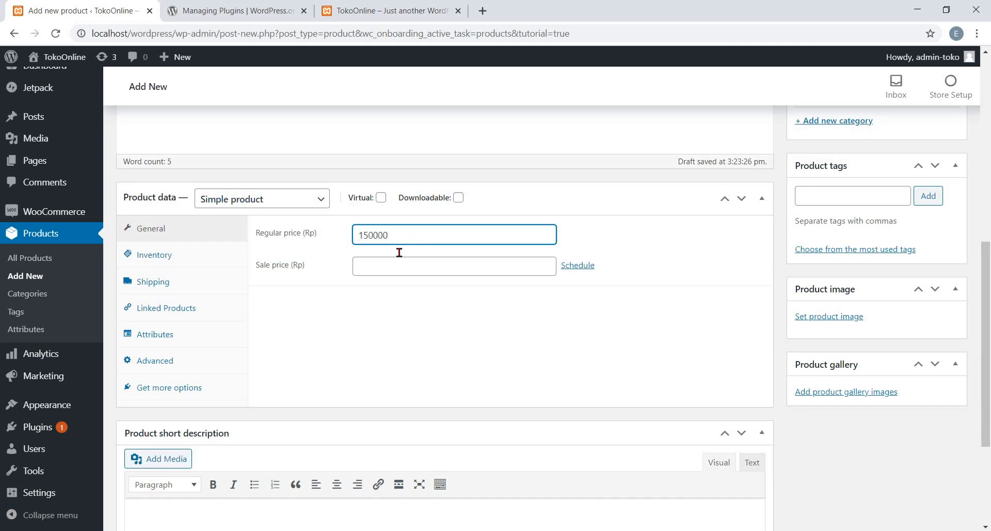
- Enter a sale price of 120000 Rp and clear it again
left_click(377, 267)
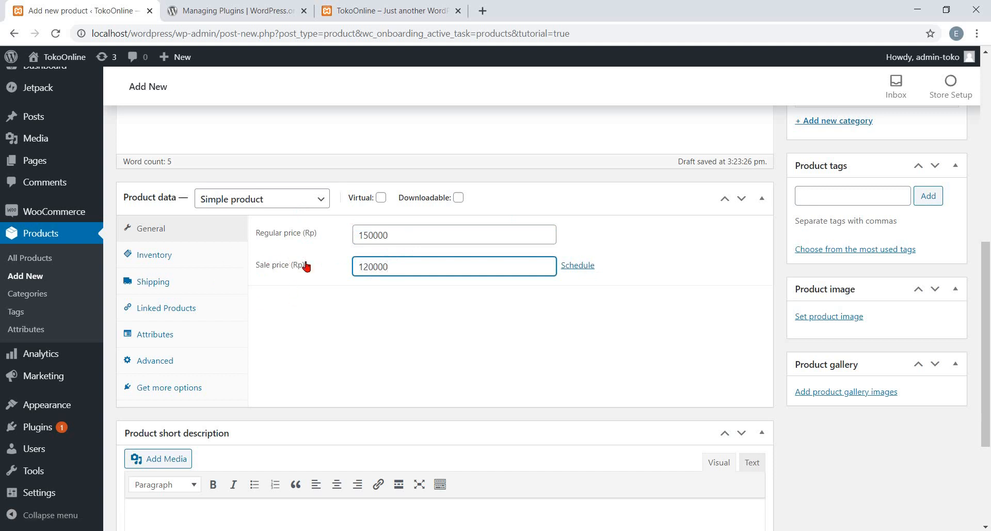
left_click_drag(417, 269, 354, 279)
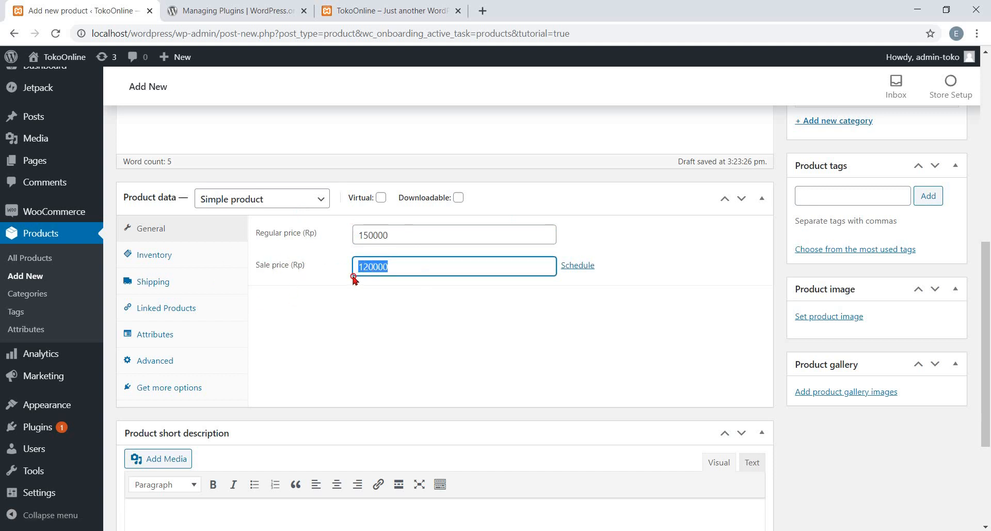
key("BackSpace")
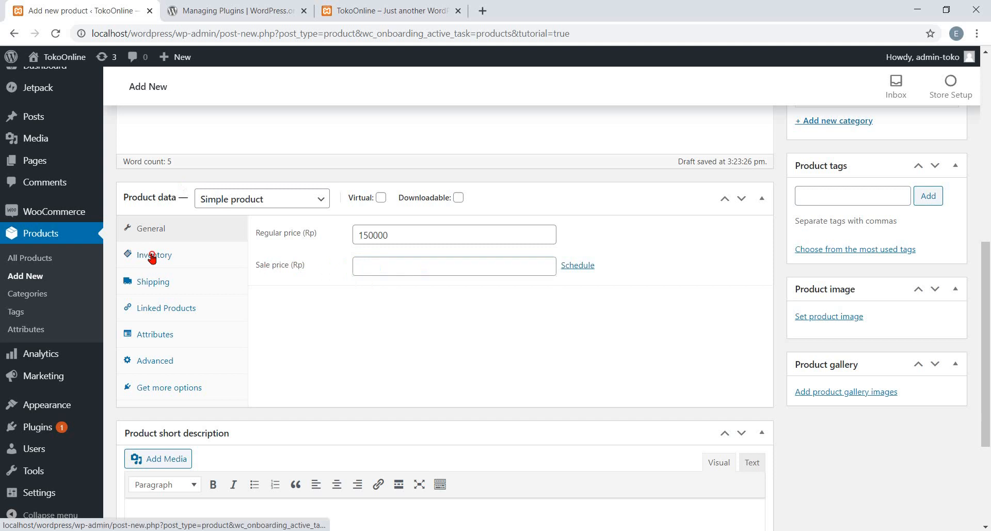
- In the inventory data, enter the SKU KBC, choose the In stock status and enable selling the product individually
left_click(152, 256)
left_click(425, 233)
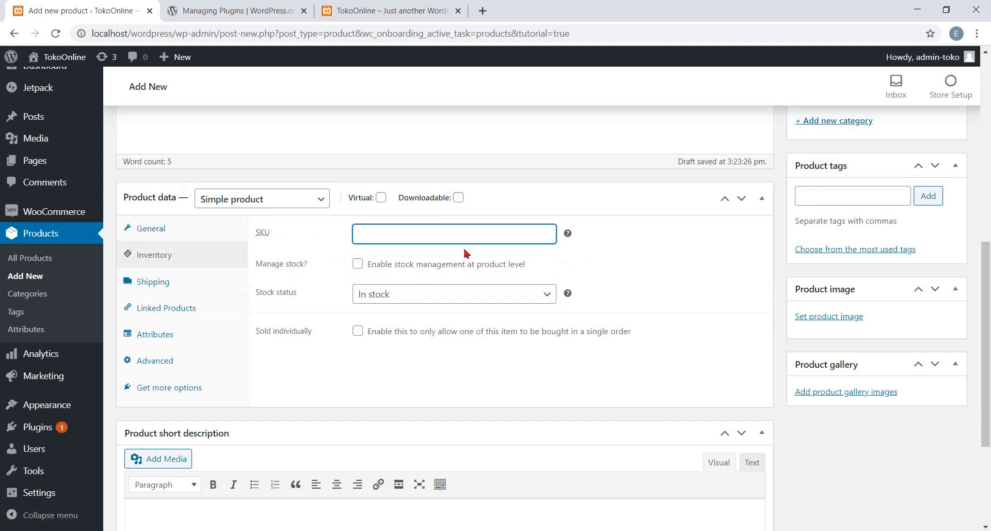
type("KBC")
left_click(360, 290)
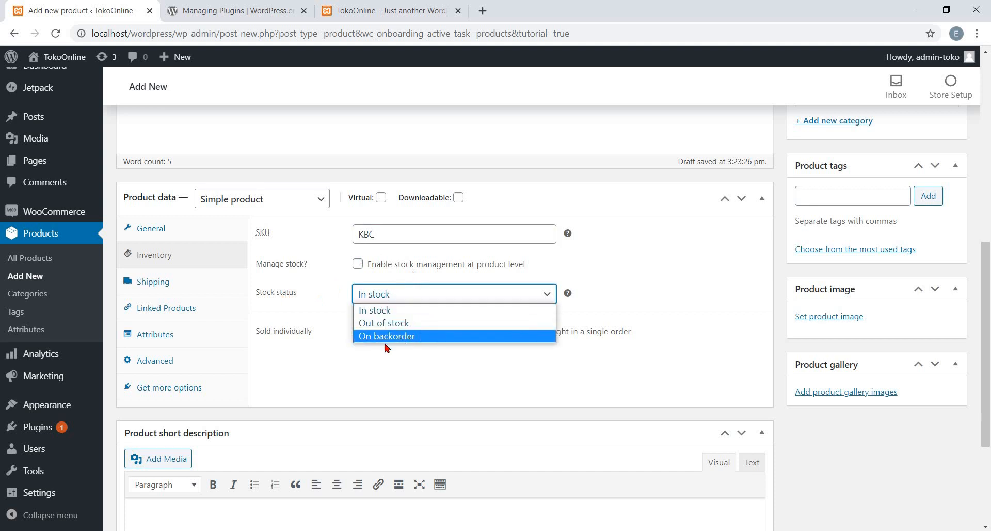
left_click(408, 314)
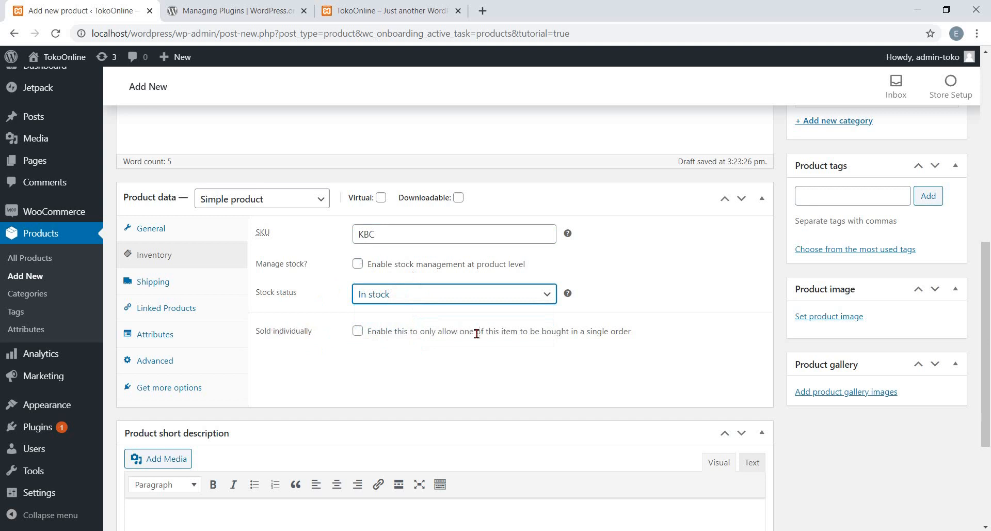
left_click(358, 331)
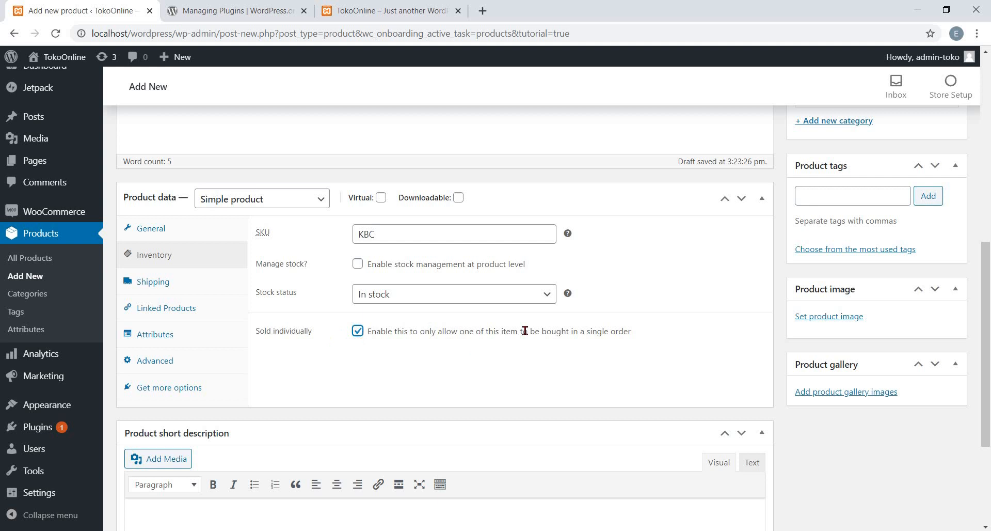
- Set the shipping weight to 0.5 kg and the dimensions to 52 × 70 × 10 cm, keeping No shipping class
left_click(141, 279)
left_click(388, 233)
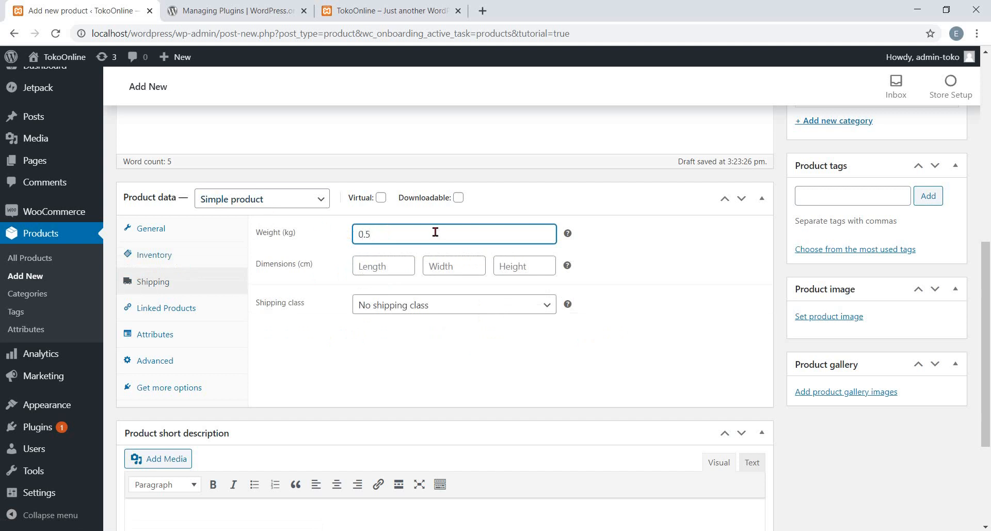
left_click(385, 259)
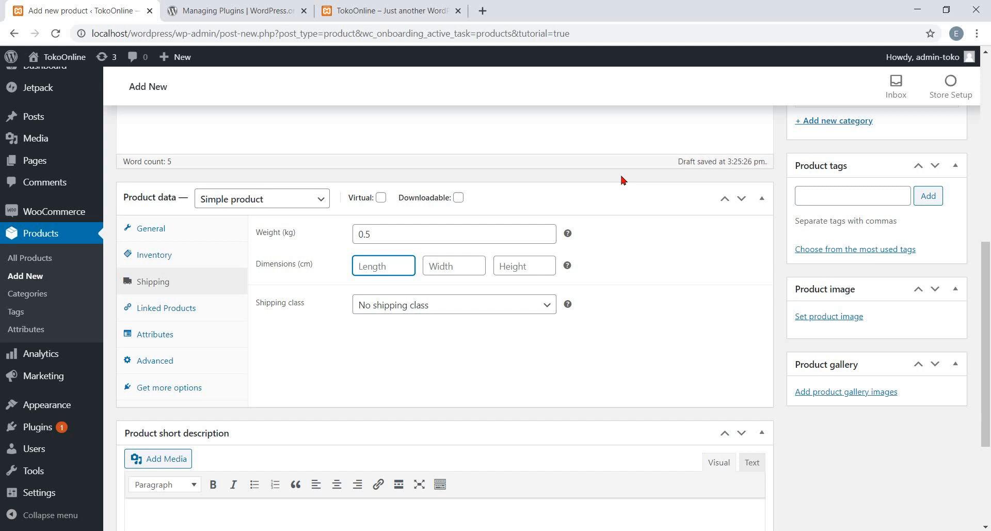
type("52")
left_click(464, 272)
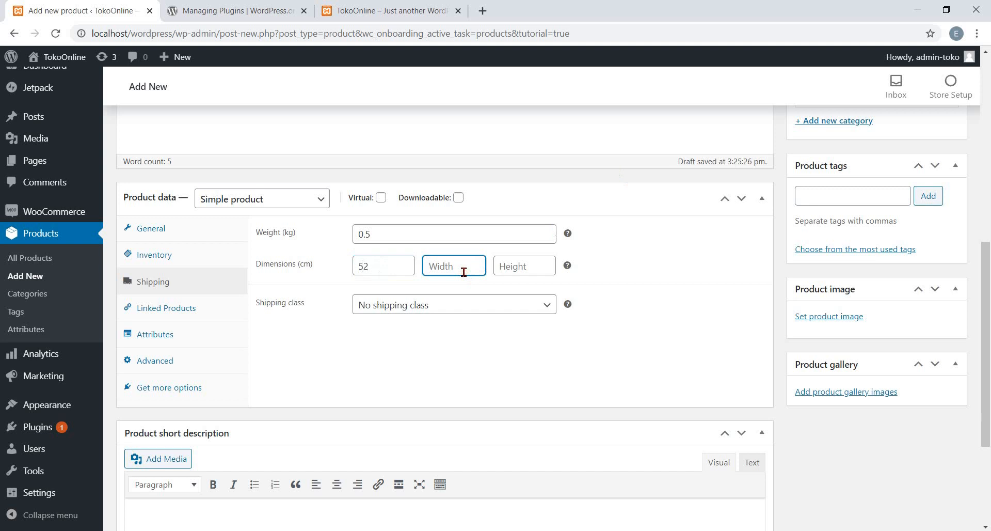
type("70")
left_click(515, 264)
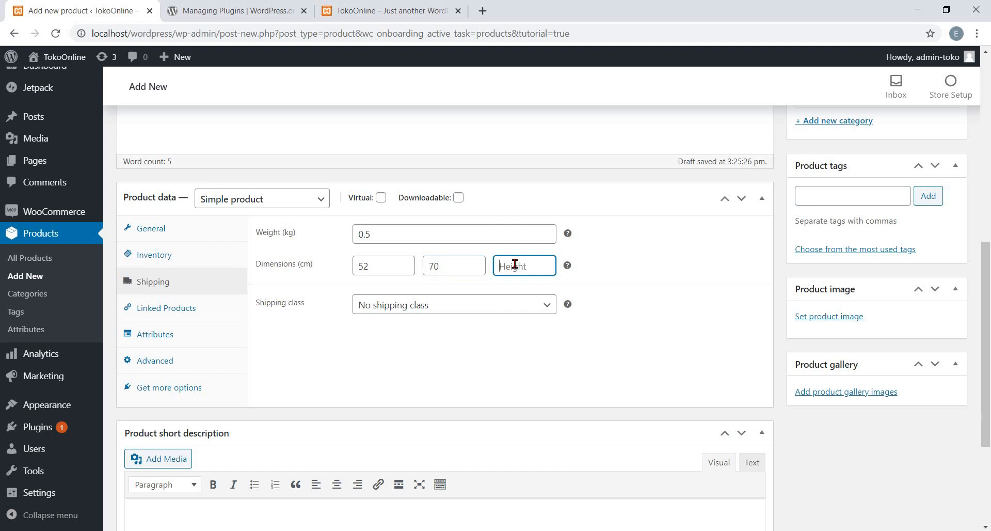
type("10")
left_click(432, 309)
left_click(432, 319)
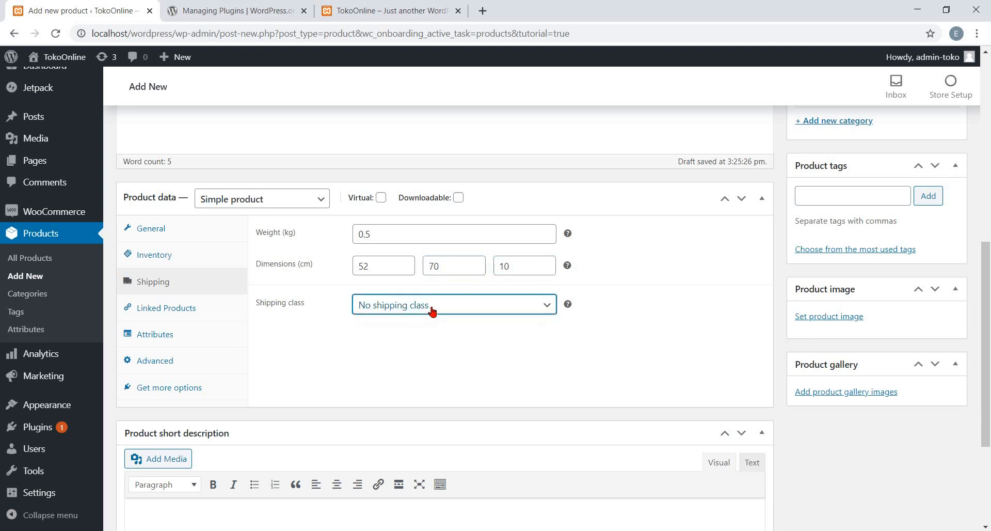
- Review the product's linked products, attributes and advanced settings
left_click(170, 312)
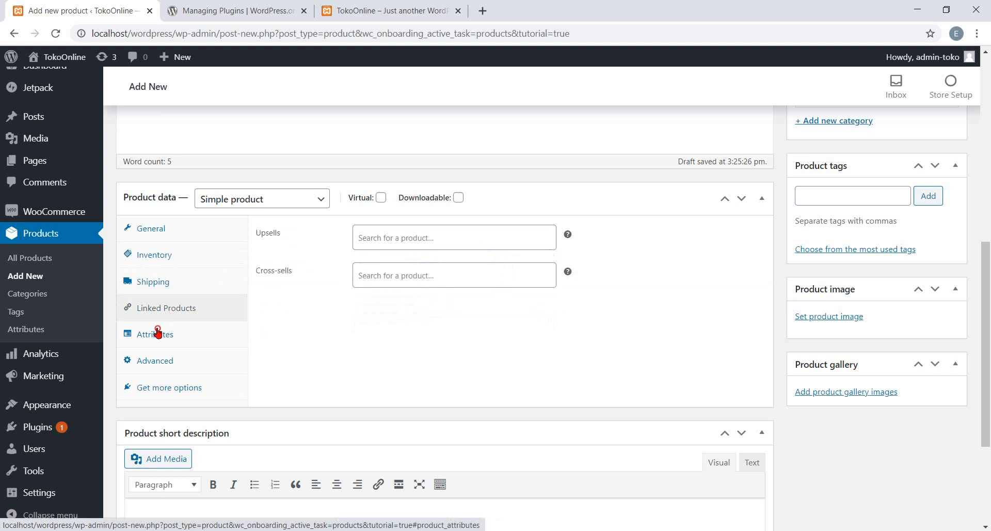
left_click(159, 331)
left_click(351, 230)
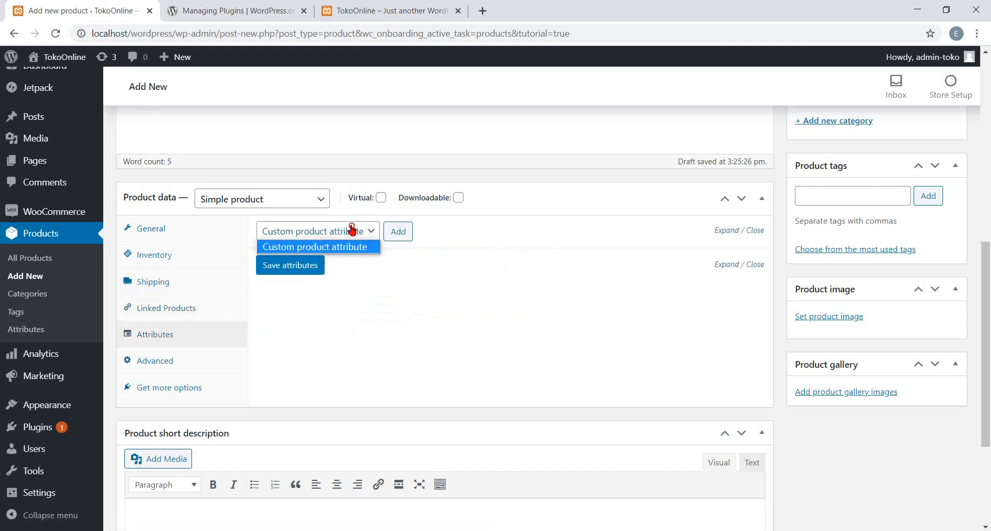
left_click(356, 230)
left_click(155, 360)
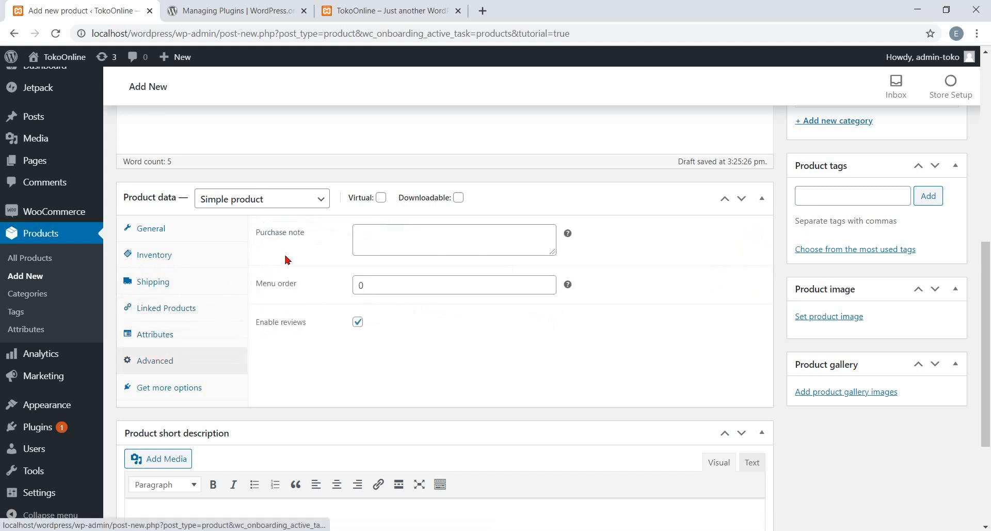
- Review the purchase note and menu order fields in the advanced settings and the extension options for the product
left_click(386, 243)
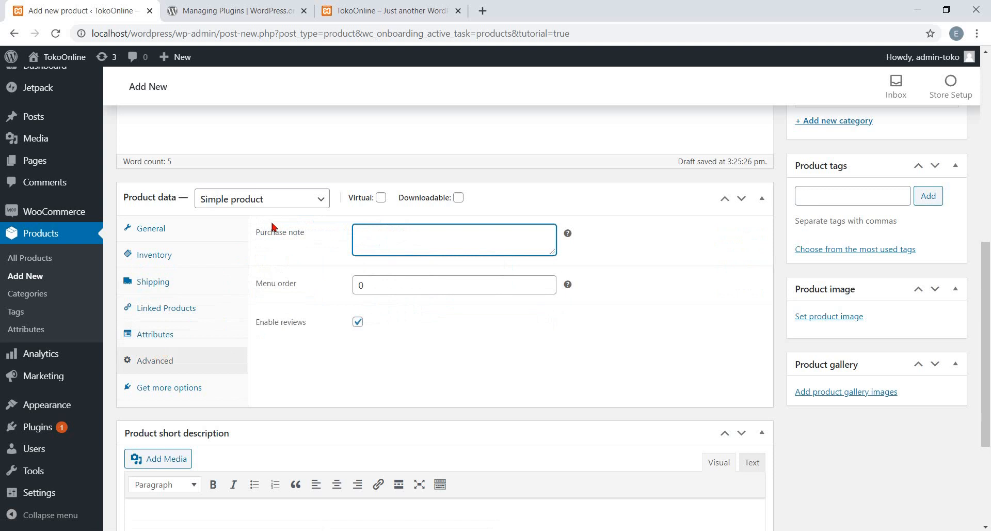
left_click(373, 279)
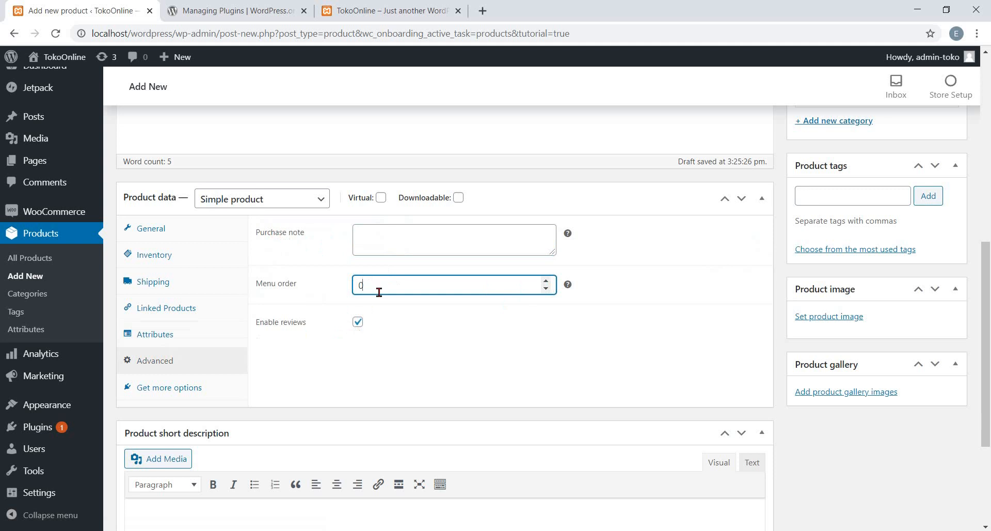
left_click(179, 389)
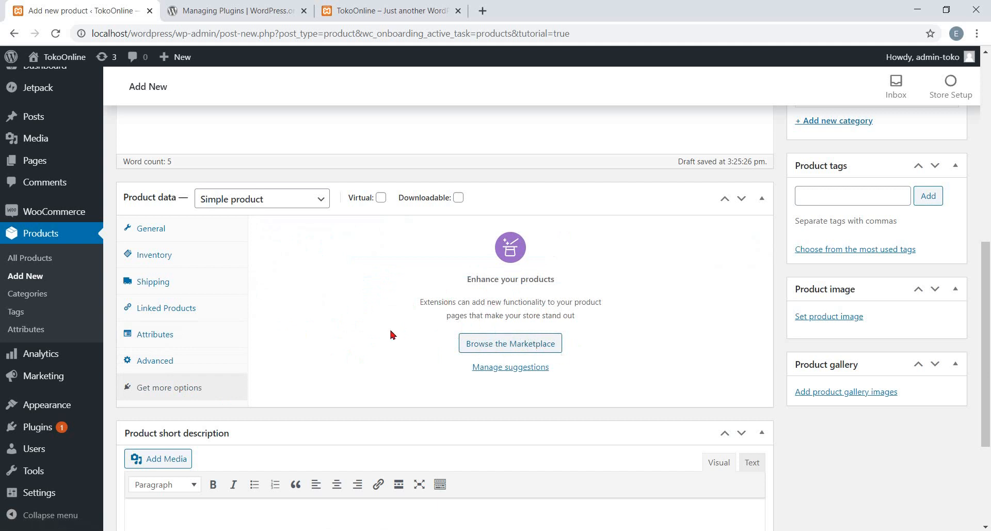
- Enter the product short description Batik Coklat and save the product as a draft
scroll(389, 334, "down", 4)
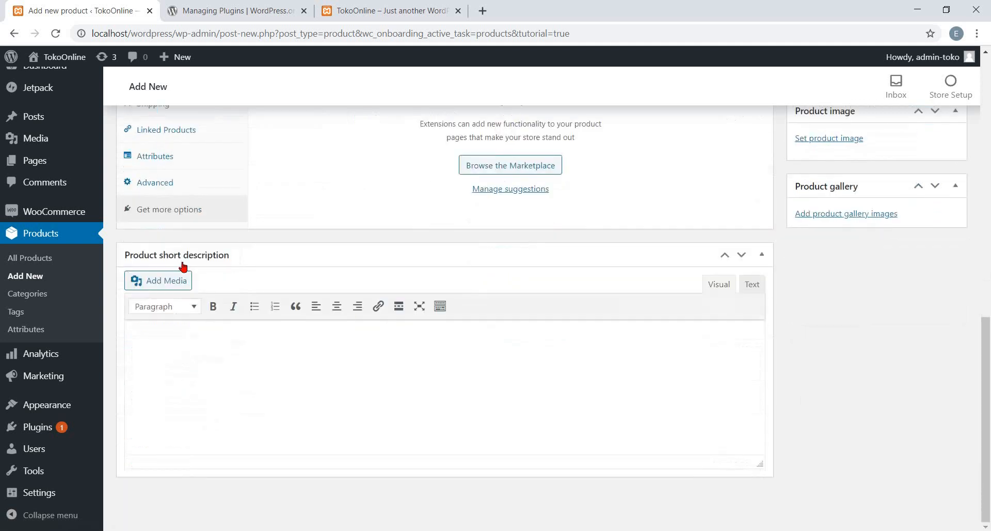
left_click(212, 334)
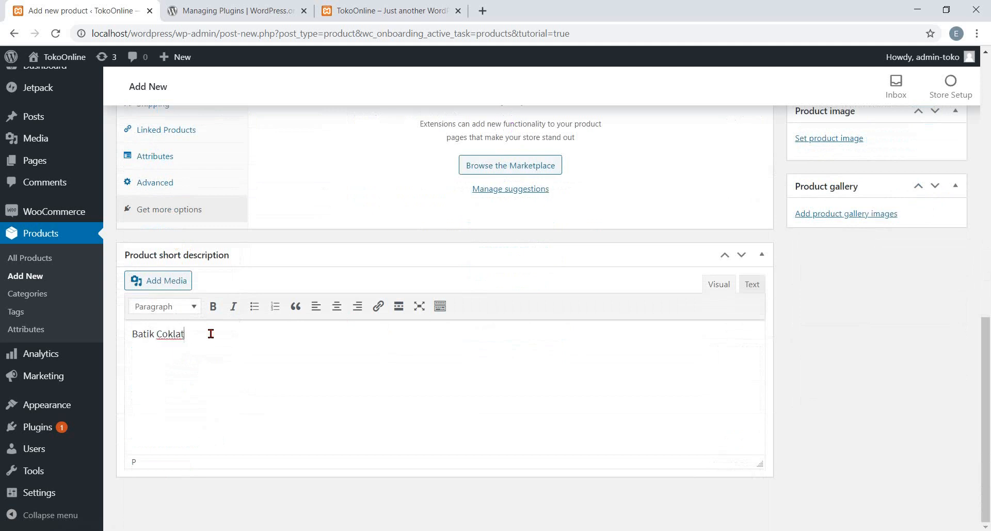
scroll(447, 313, "up", 12)
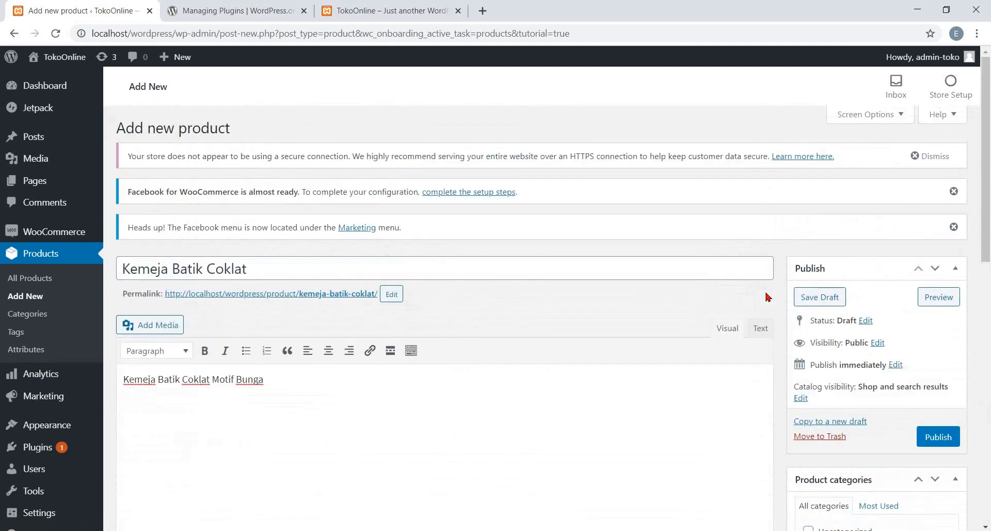
left_click(817, 298)
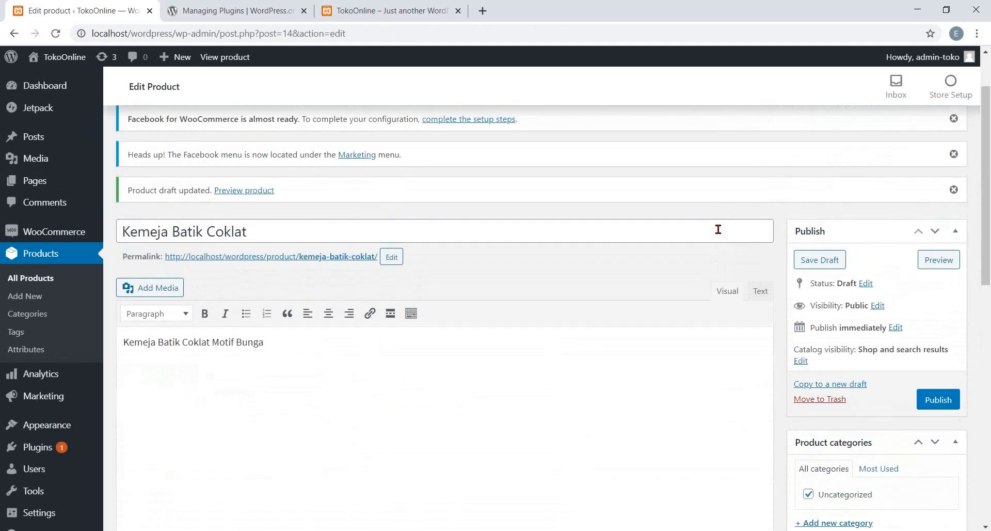
- Preview the product page, check its price, descriptions, SKU and category, and return to the product editor
left_click(932, 259)
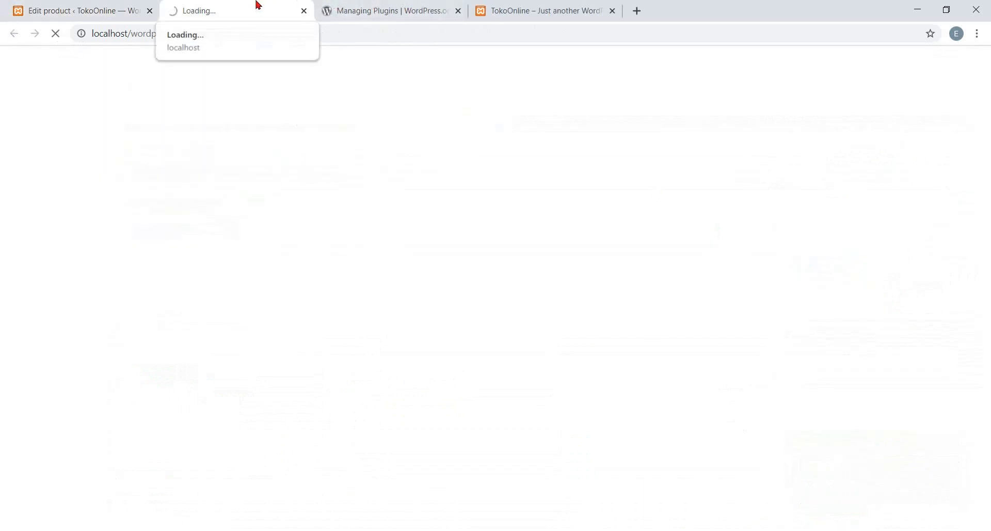
scroll(415, 193, "down", 3)
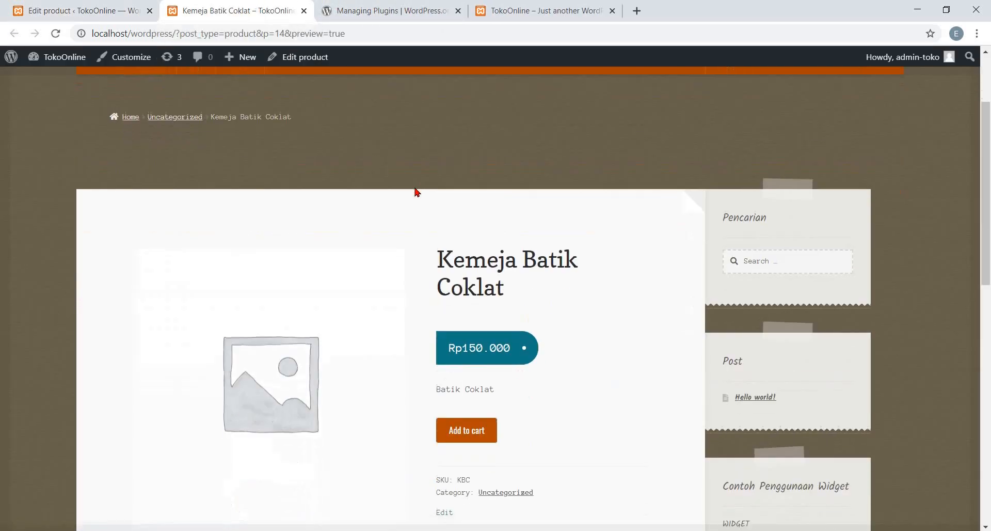
scroll(417, 193, "down", 1)
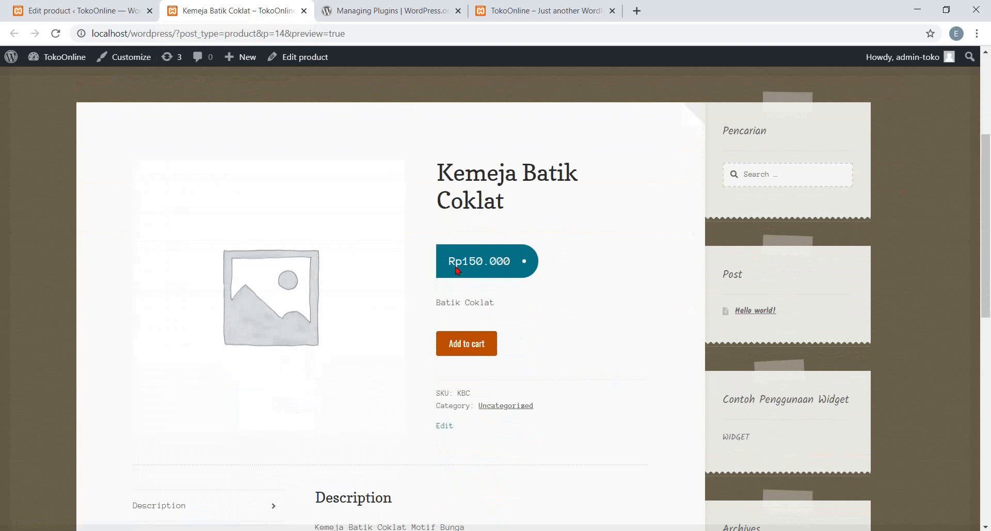
scroll(526, 327, "down", 2)
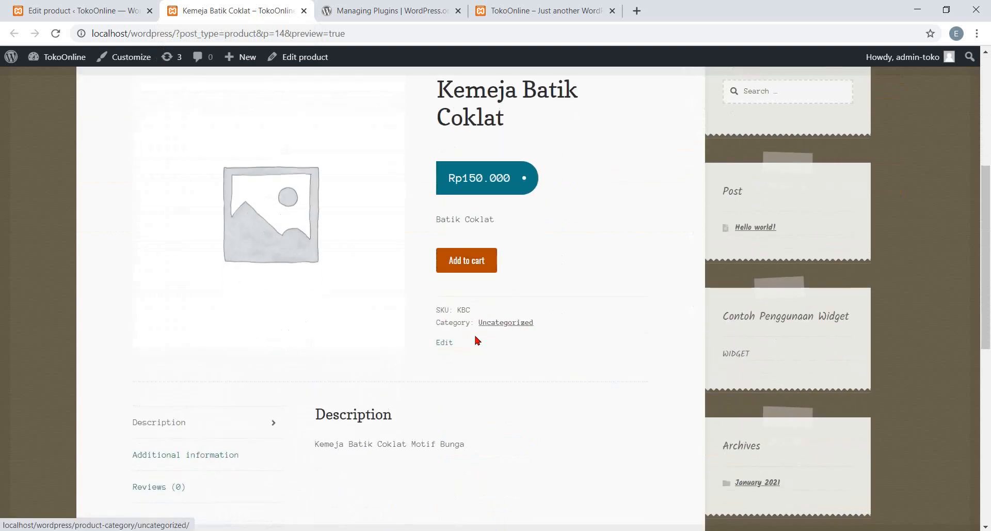
scroll(516, 362, "down", 2)
scroll(514, 362, "down", 1)
scroll(514, 362, "up", 8)
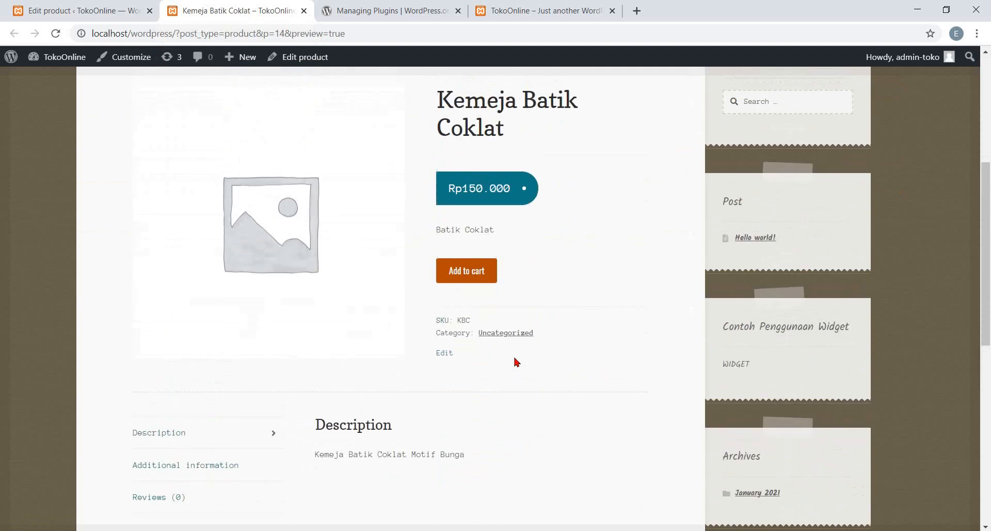
left_click(125, 10)
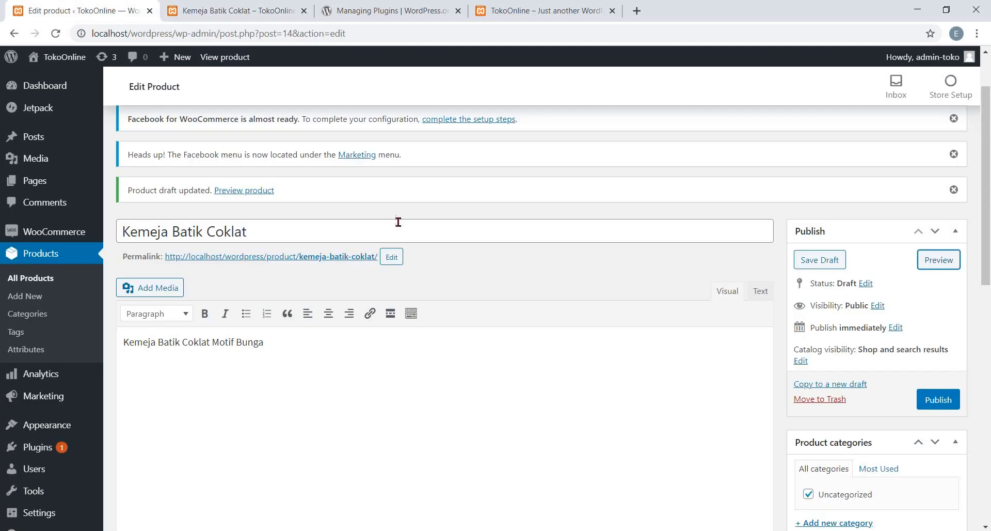
- Examine the product's category and tag settings and the product image and gallery pickers without adding any images
scroll(793, 375, "down", 2)
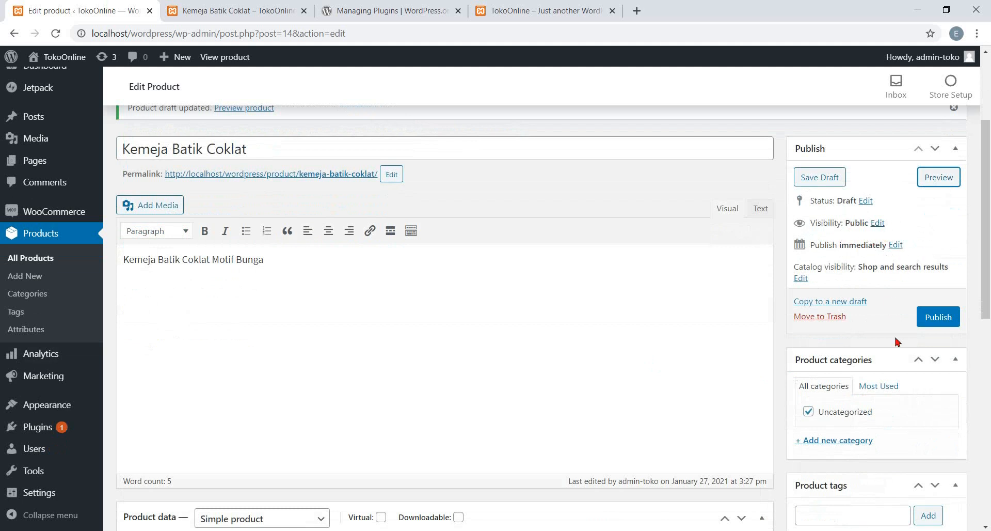
scroll(897, 342, "down", 2)
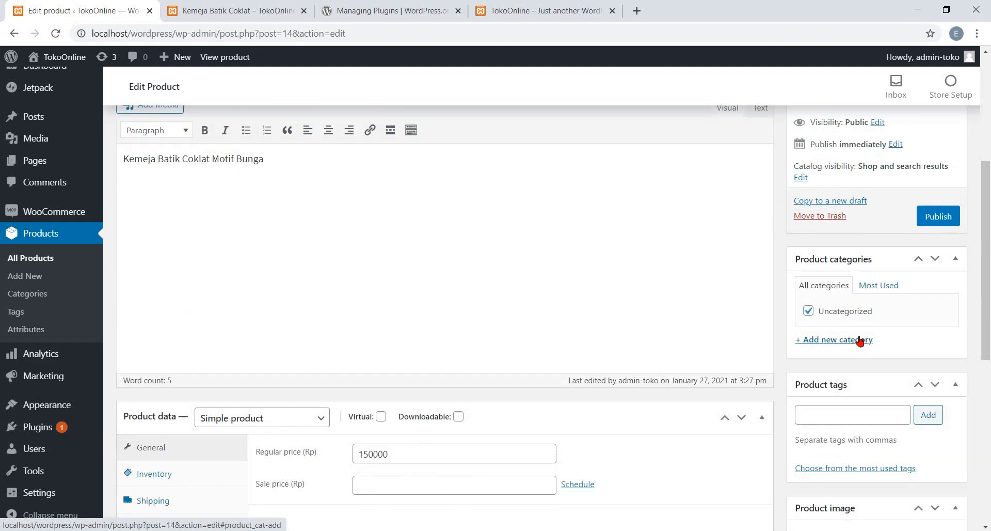
scroll(859, 341, "down", 1)
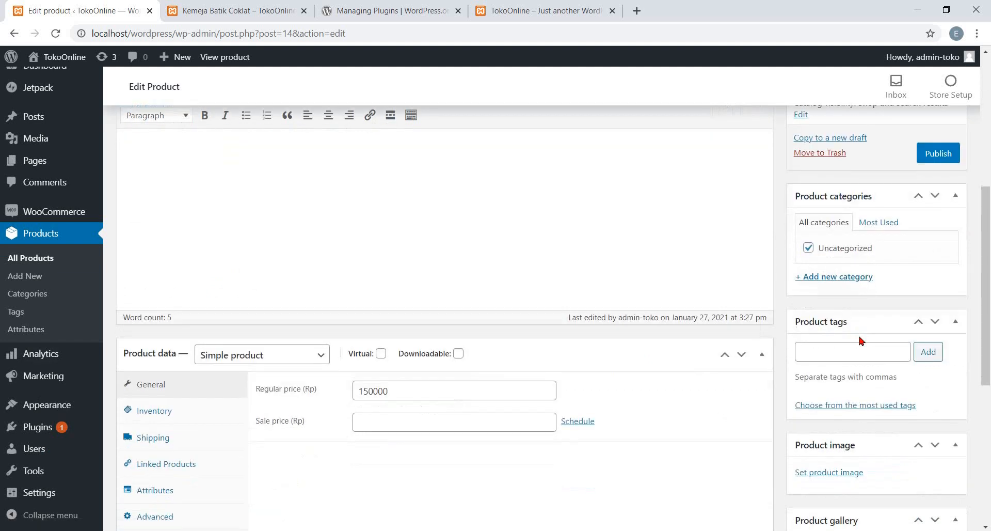
scroll(860, 341, "down", 1)
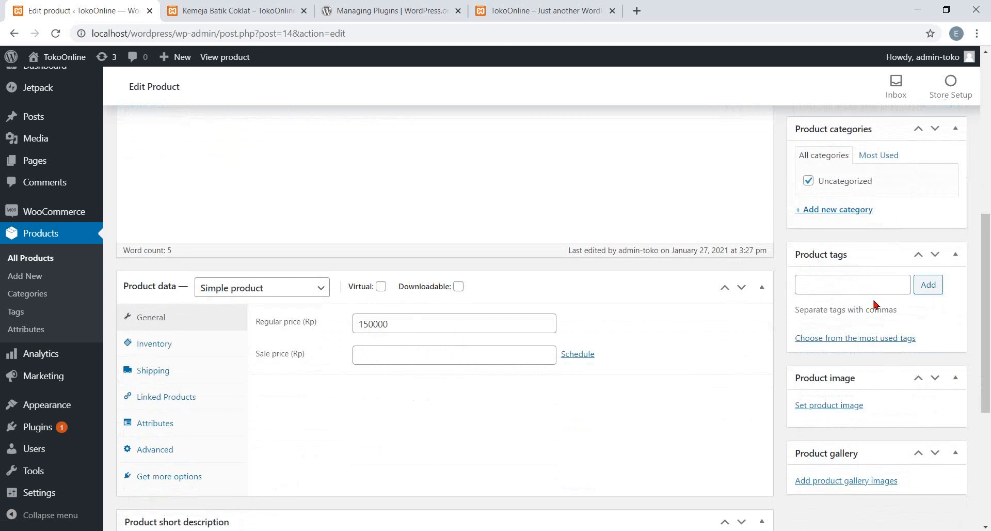
scroll(883, 292, "down", 2)
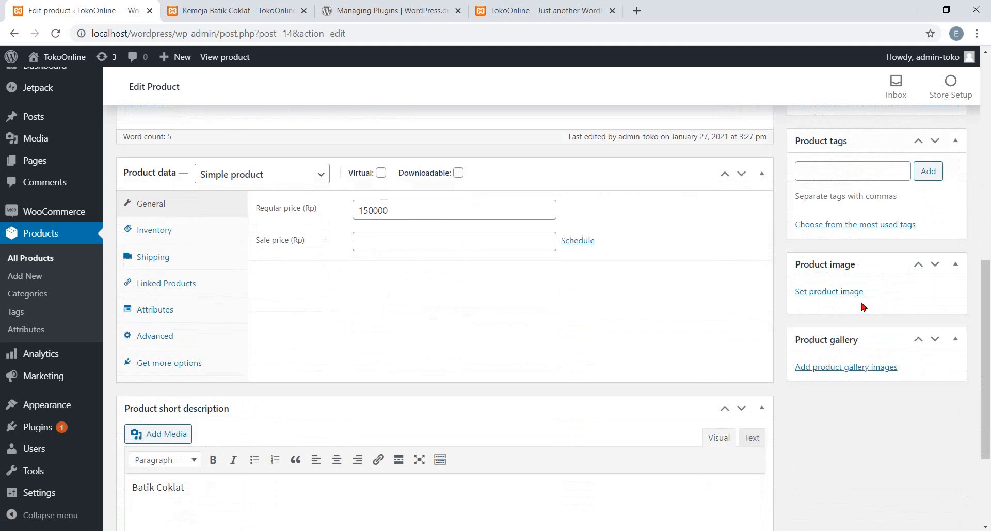
left_click(841, 300)
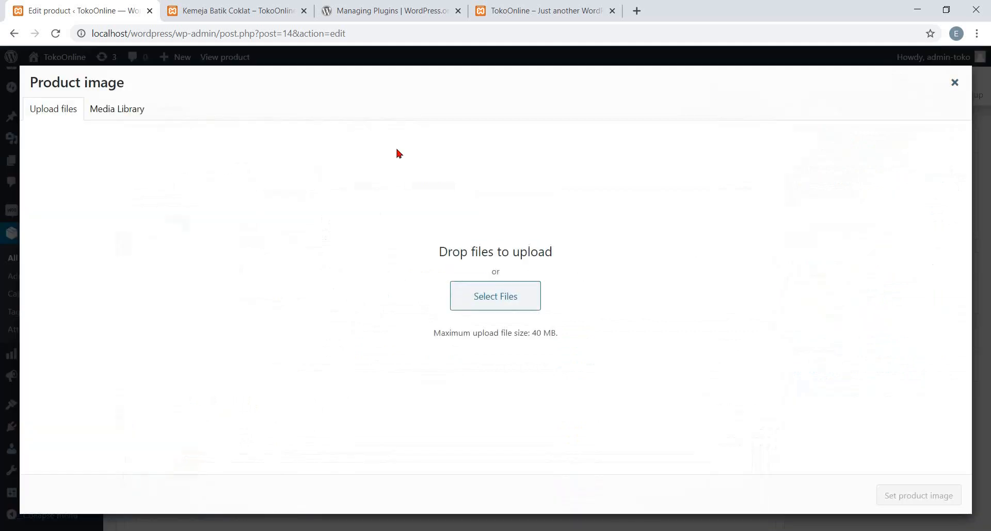
left_click(133, 106)
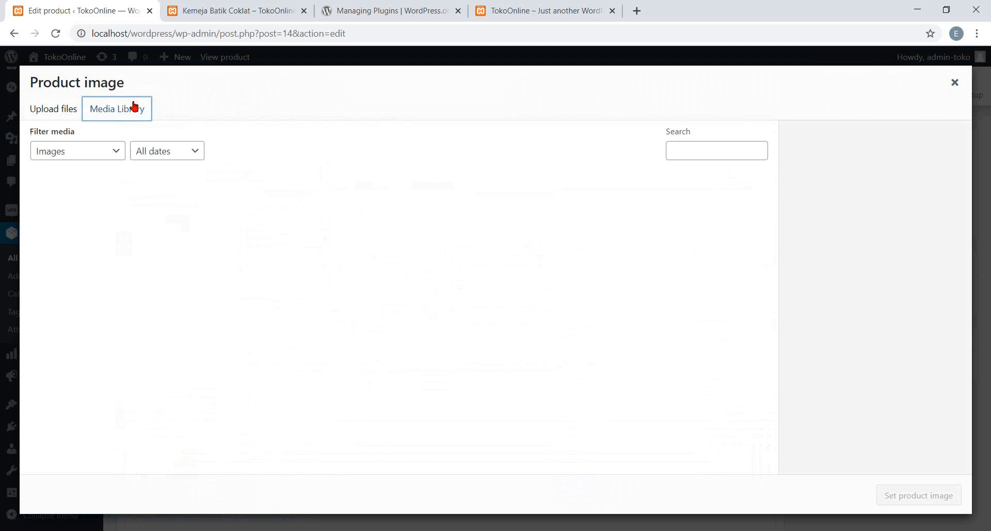
left_click(954, 82)
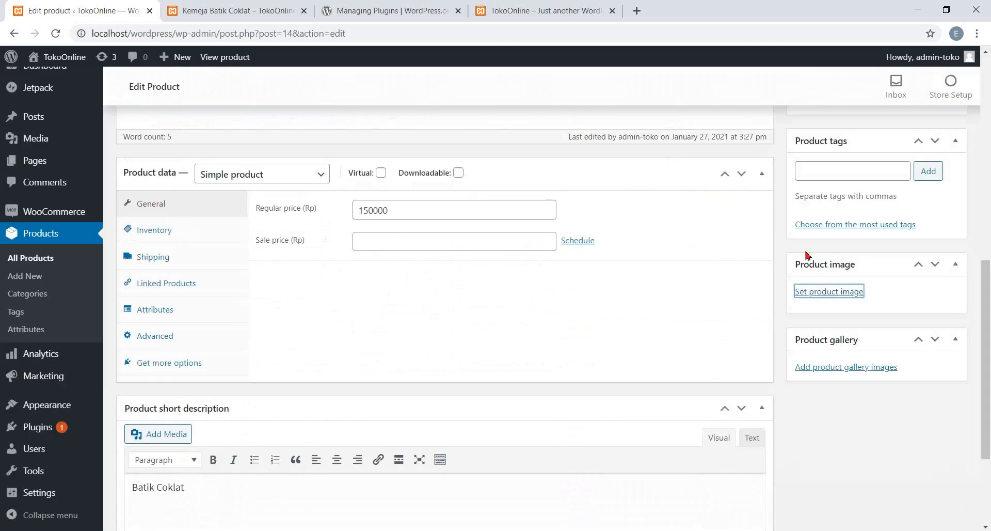
scroll(872, 334, "down", 1)
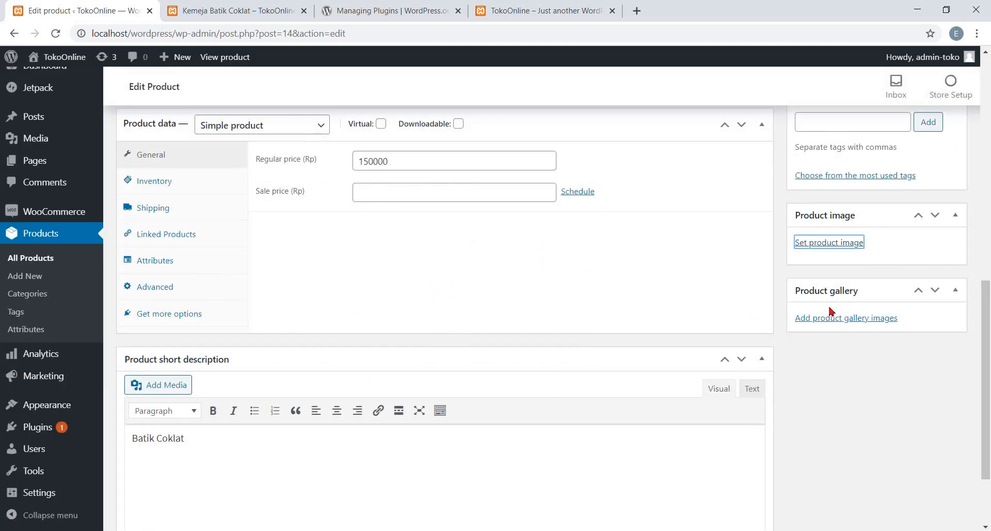
left_click(869, 322)
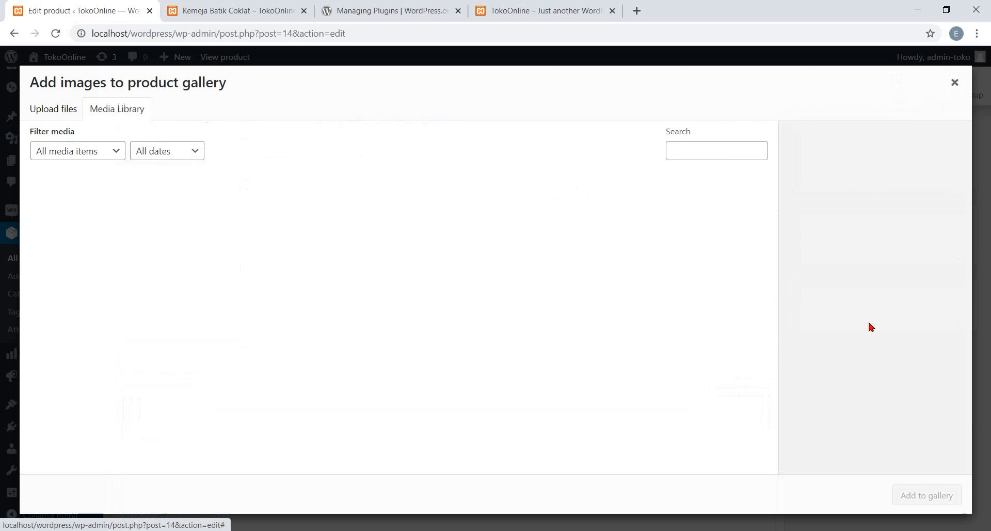
left_click(955, 84)
- Save the Kemeja Batik Coklat draft again and publish the product
scroll(732, 240, "up", 8)
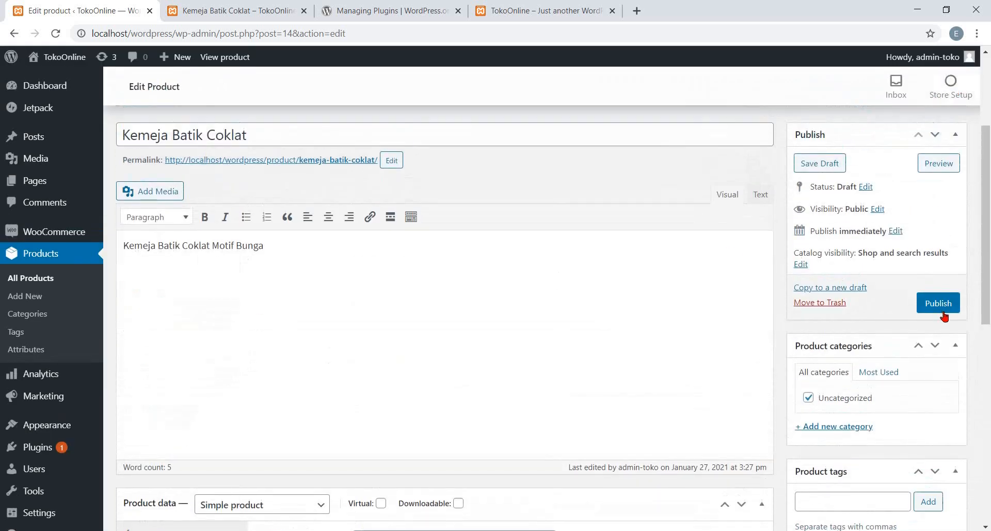
left_click(818, 163)
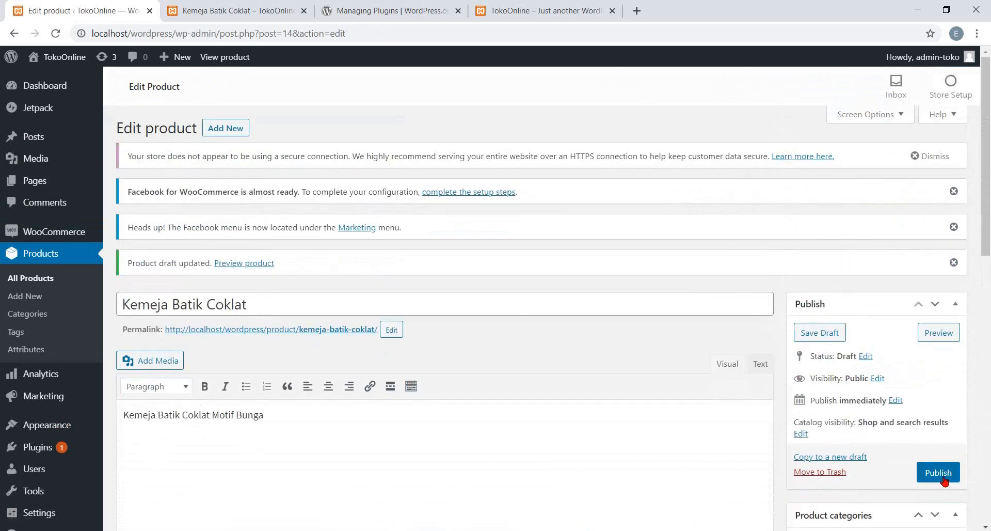
left_click(938, 472)
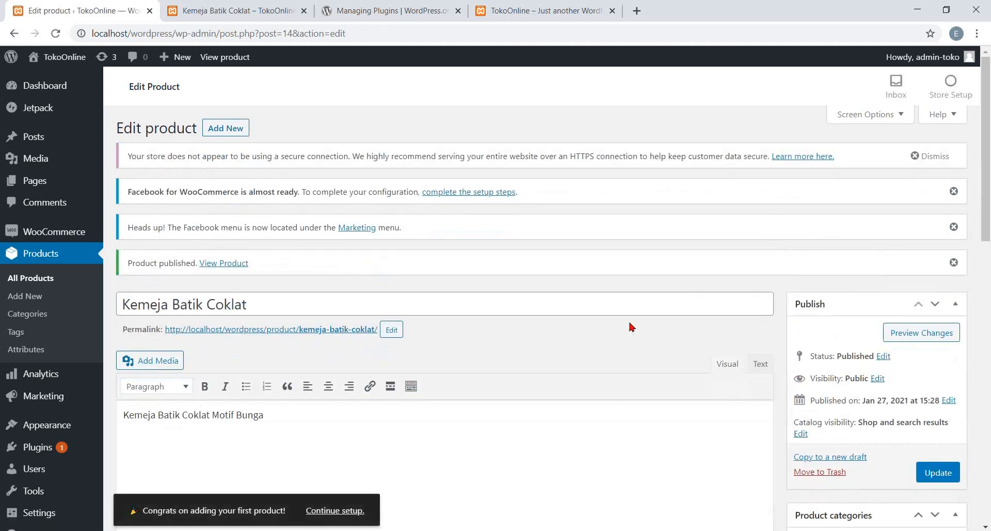
scroll(499, 292, "down", 2)
right_click(498, 290)
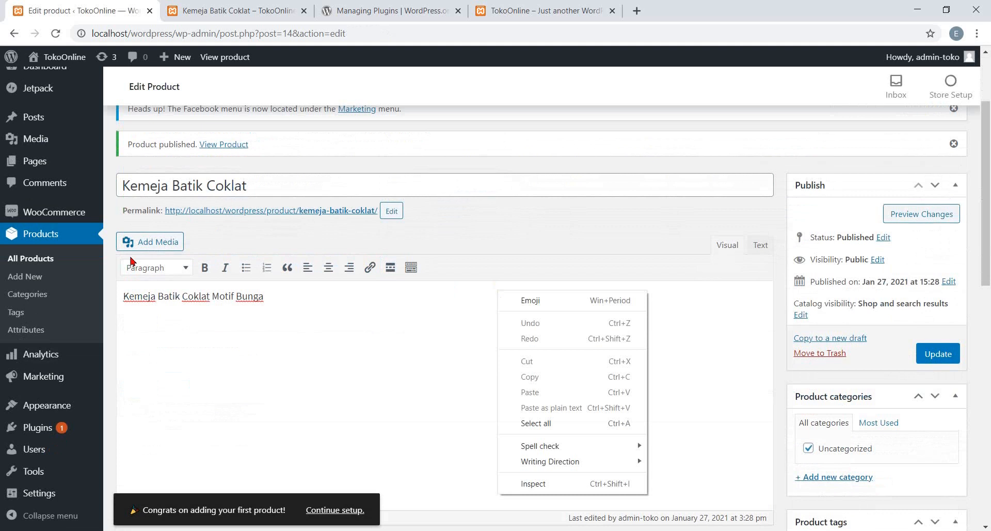
left_click(191, 384)
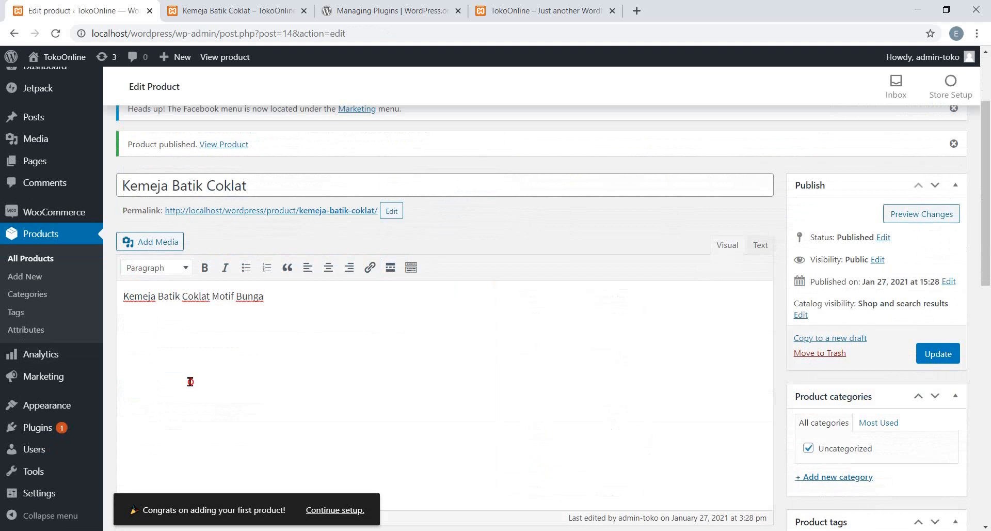
- Leave the product editor without saving further changes and open the product categories page
left_click(41, 297)
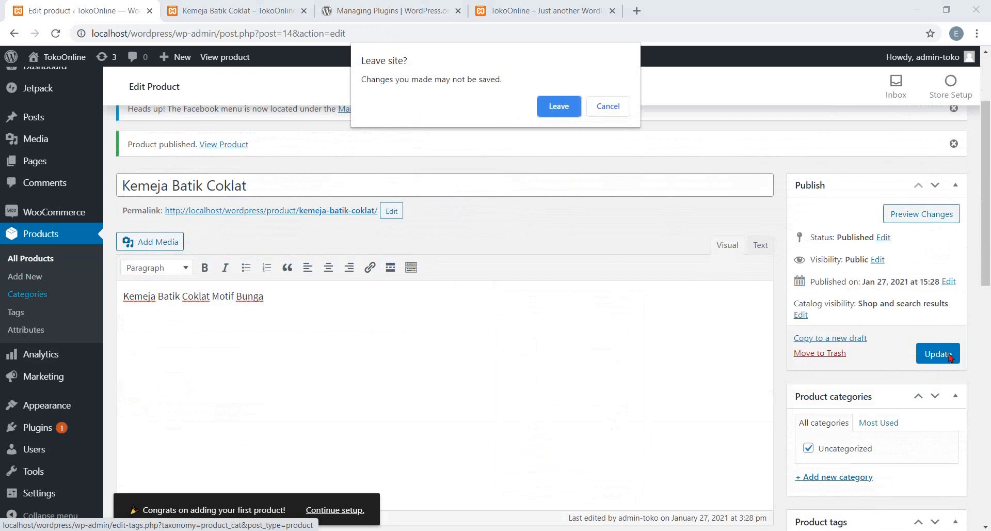
left_click(568, 102)
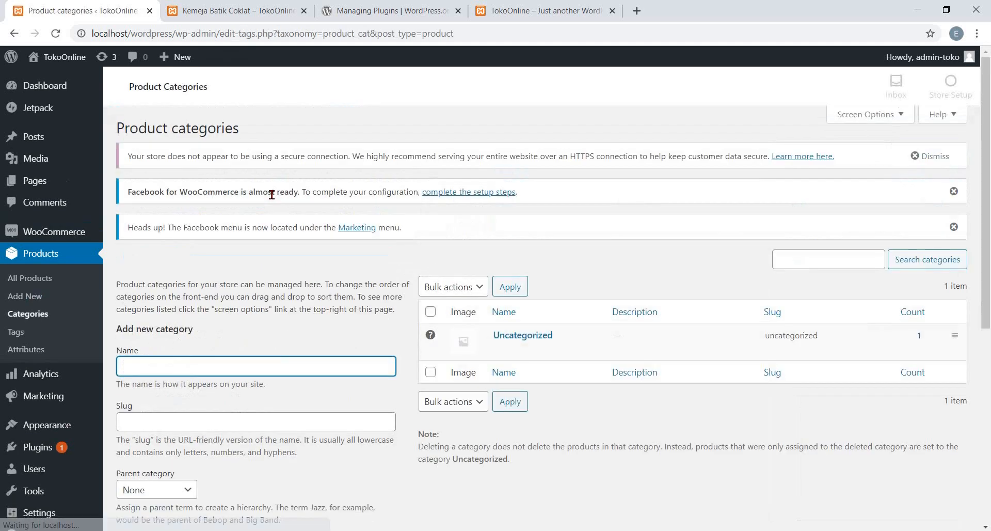
left_click_drag(272, 195, 82, 320)
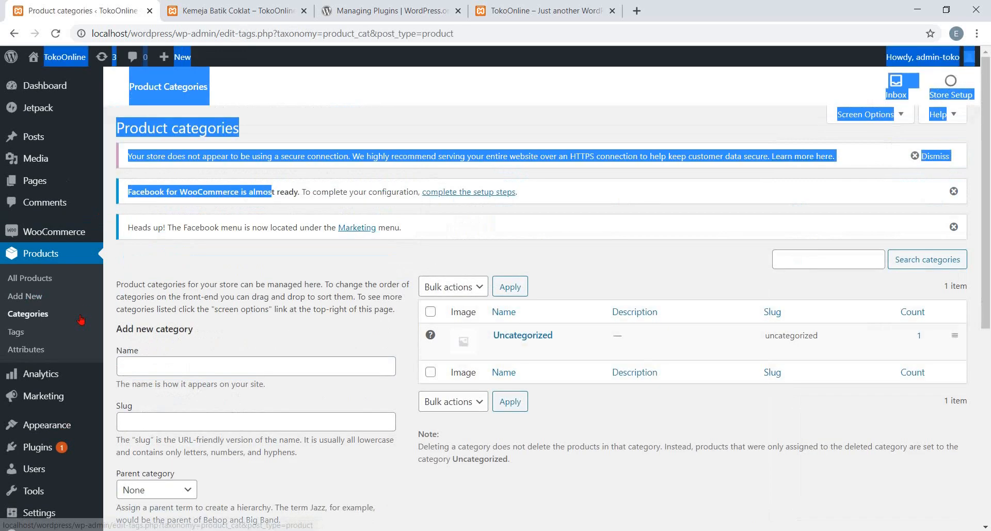
left_click(227, 308)
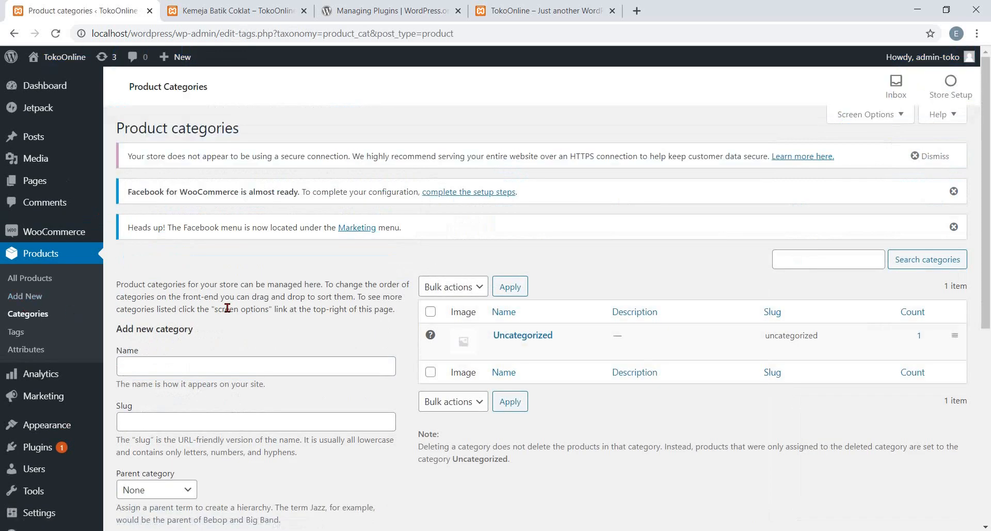
- Add a product category named Pakaian with the slug pakaian and no parent category
scroll(227, 308, "down", 2)
left_click(219, 249)
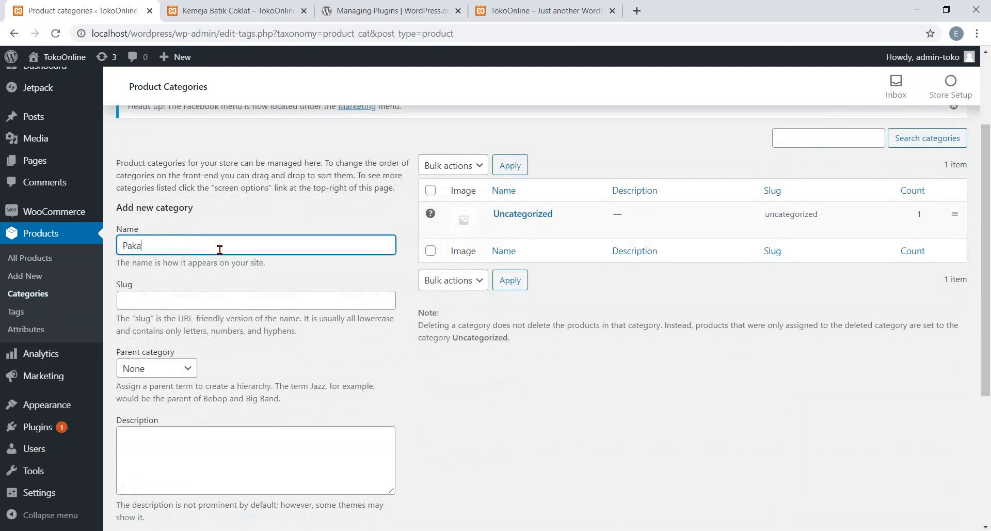
left_click(160, 292)
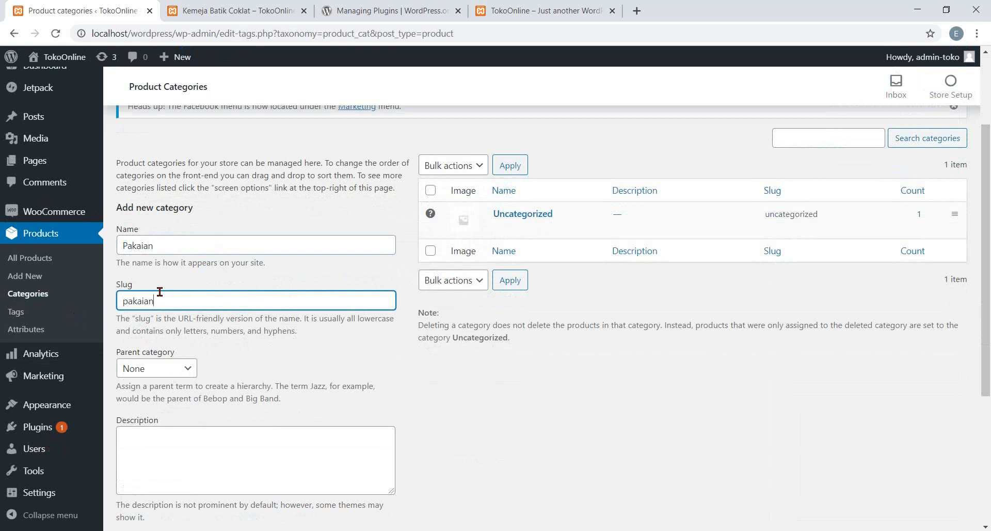
scroll(170, 361, "down", 3)
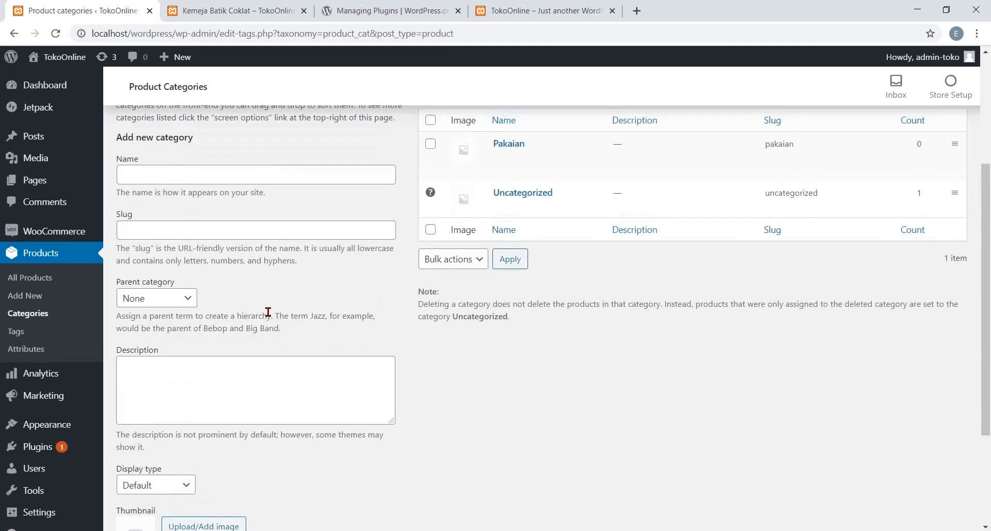
- Add a product category named Kemeja with the slug kemeja and Pakaian as its parent category
left_click(240, 175)
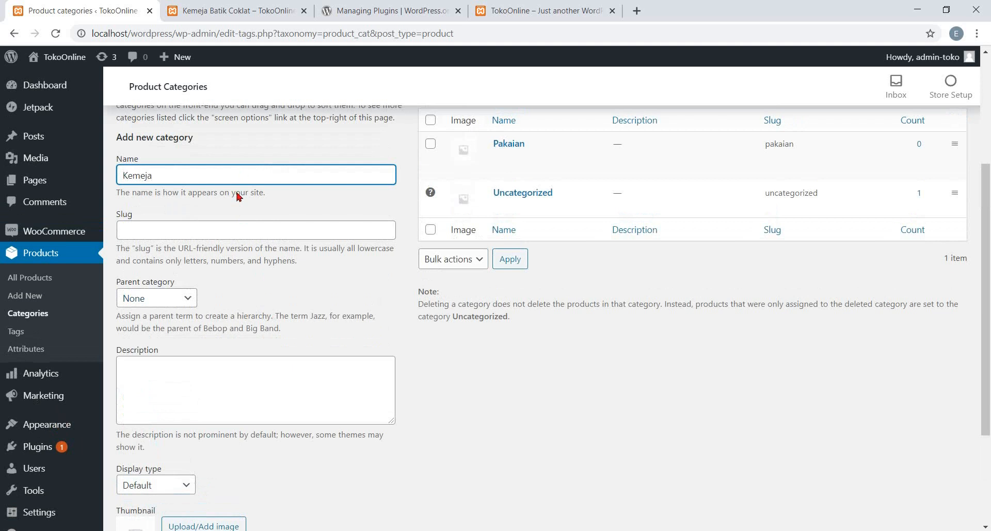
left_click(223, 231)
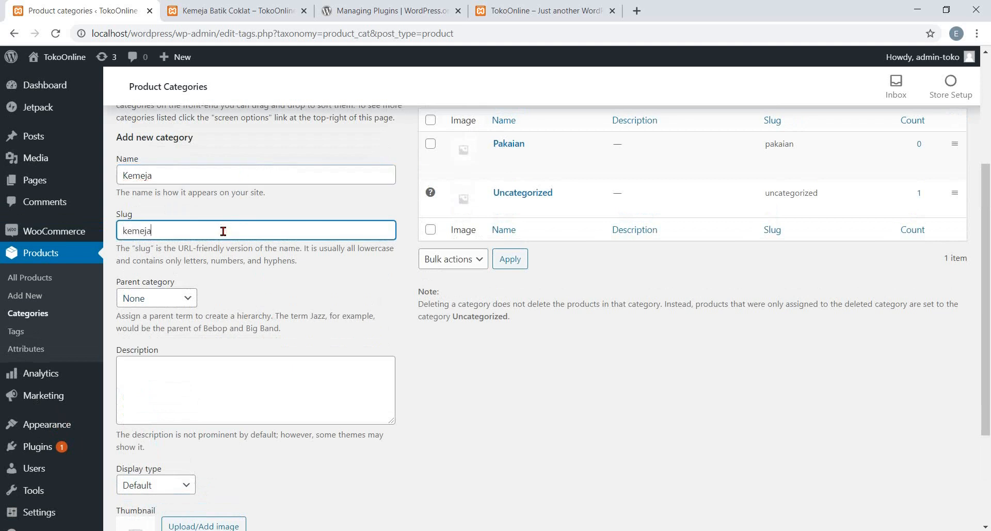
left_click(188, 302)
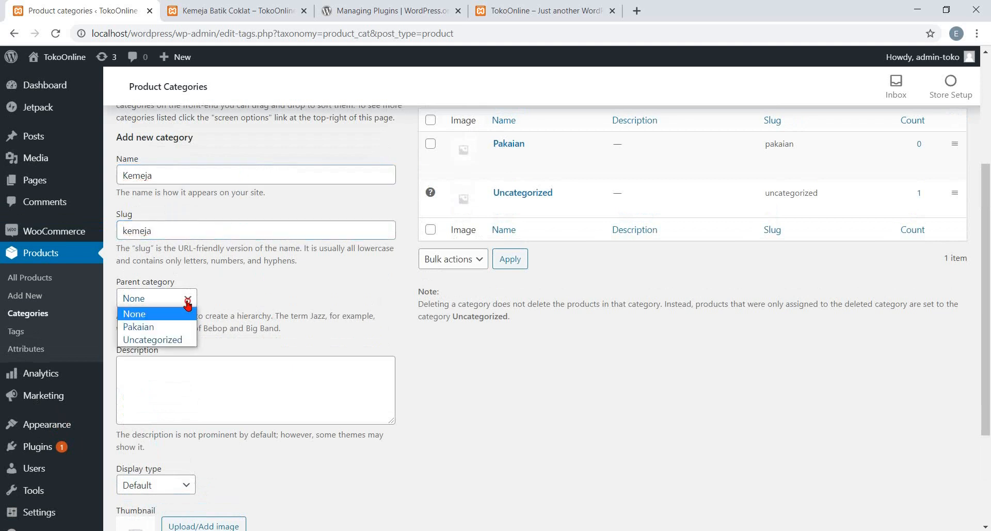
left_click(176, 331)
scroll(153, 437, "down", 3)
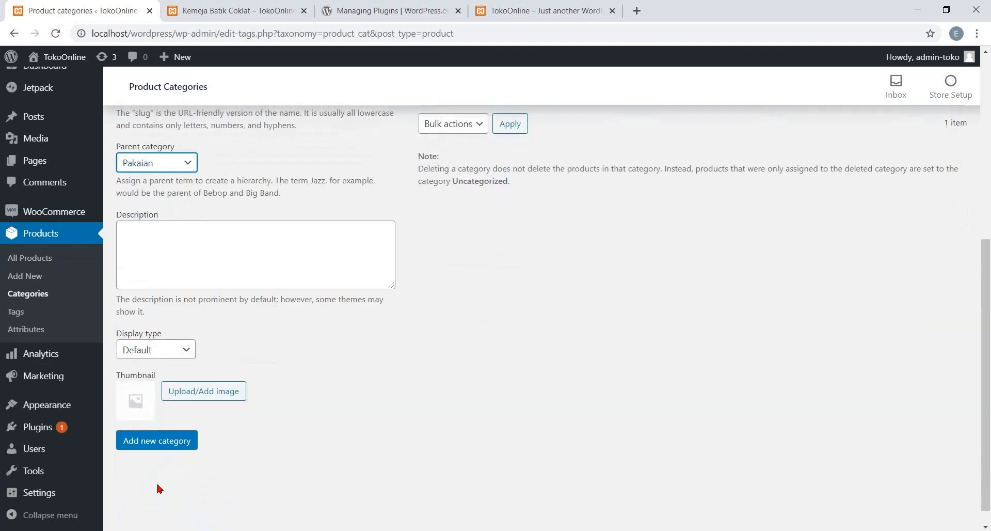
left_click(153, 436)
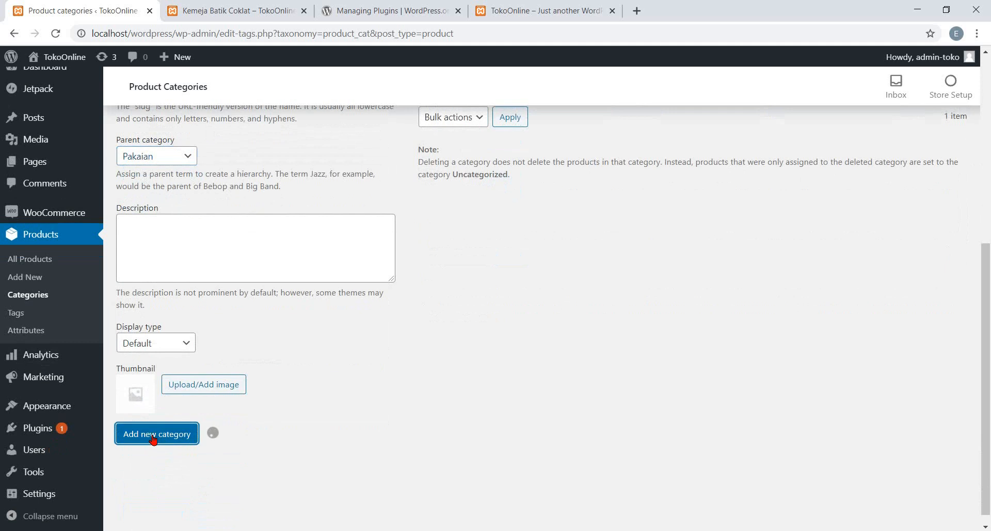
scroll(277, 303, "up", 3)
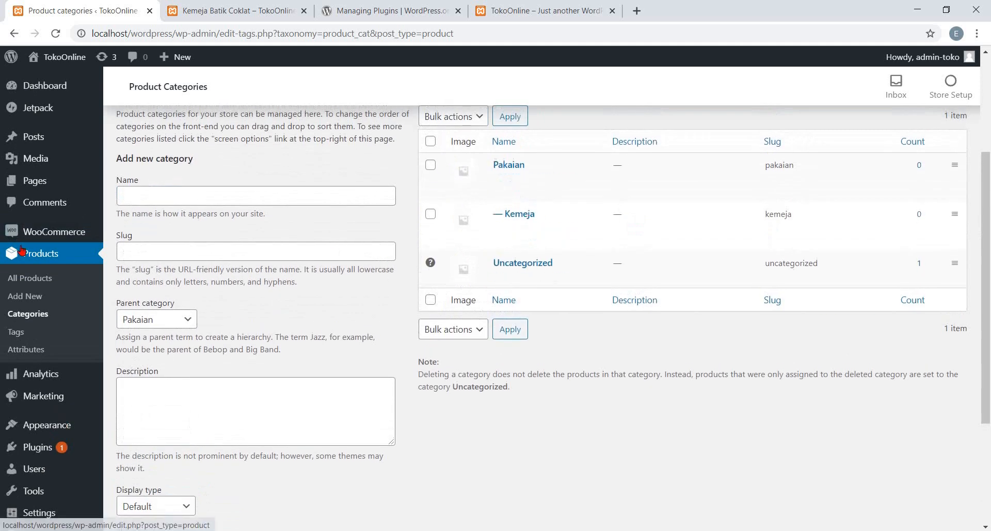
- Look over the product attributes form, and examine the analytics overview's performance figures, charts and leaderboards
left_click(31, 351)
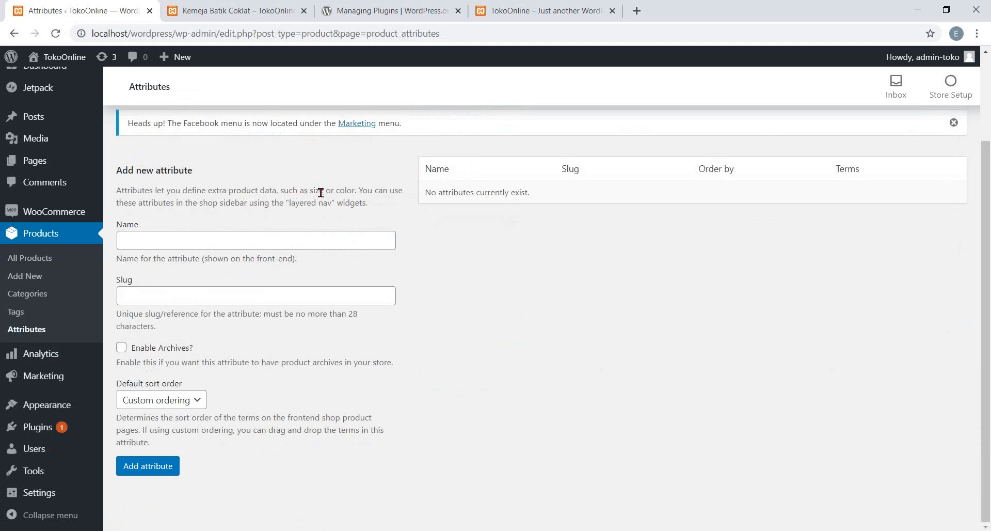
left_click(286, 242)
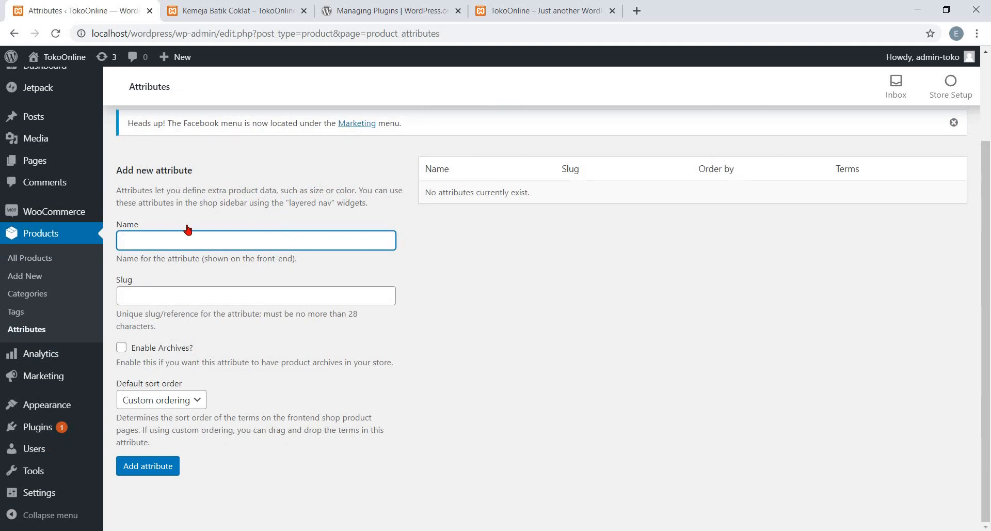
left_click(51, 357)
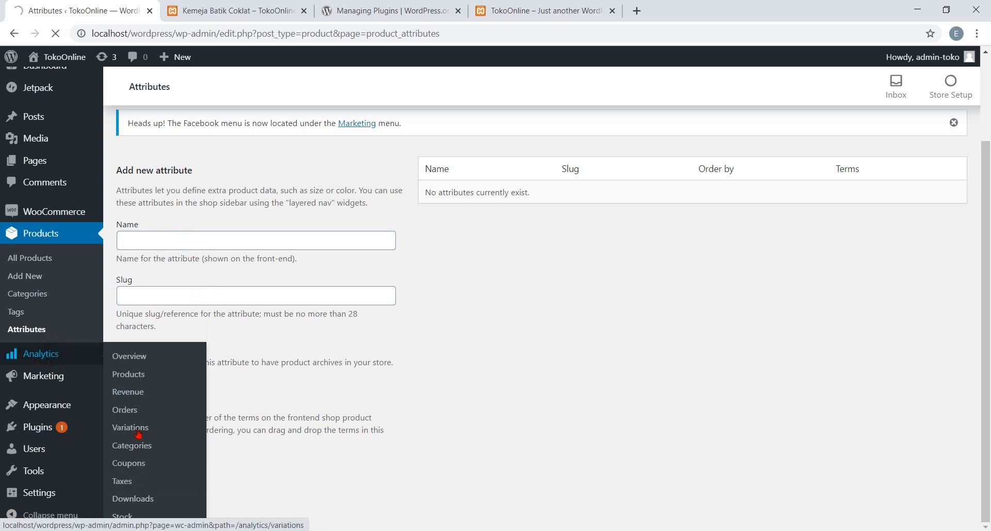
mouse_move(43, 391)
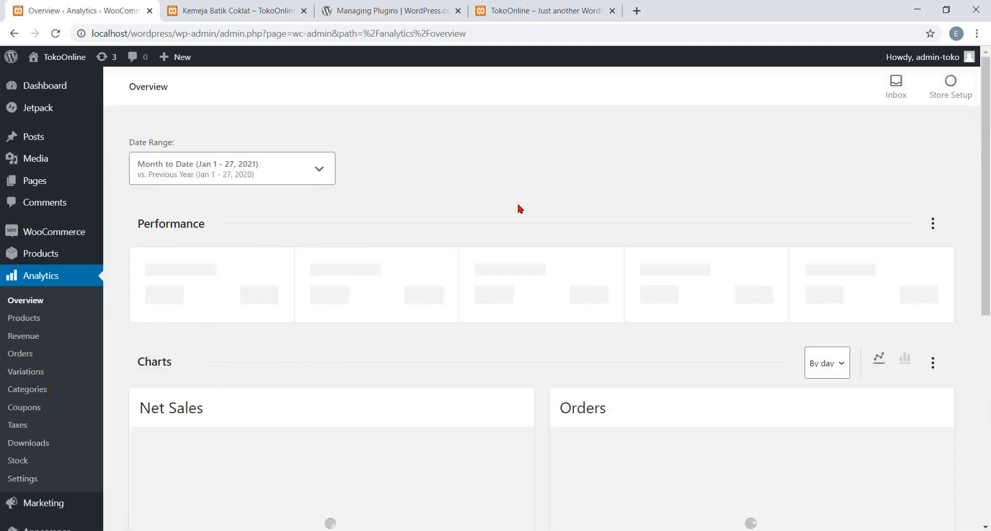
scroll(517, 206, "down", 2)
scroll(516, 207, "up", 2)
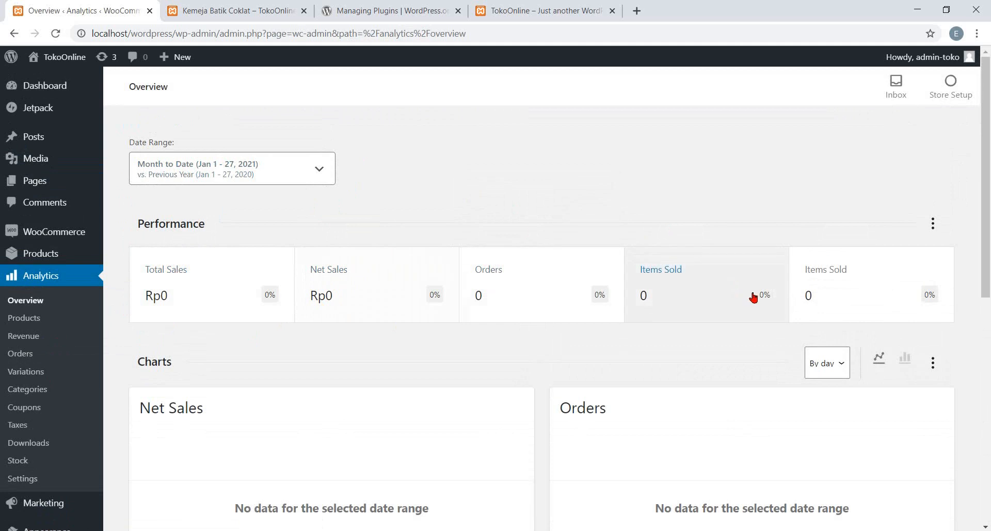
scroll(594, 237, "down", 6)
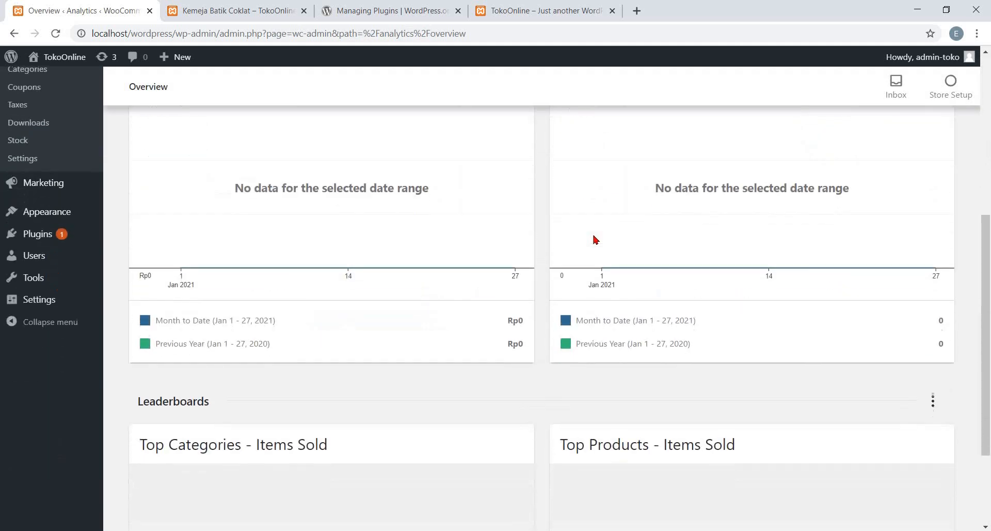
scroll(594, 240, "up", 2)
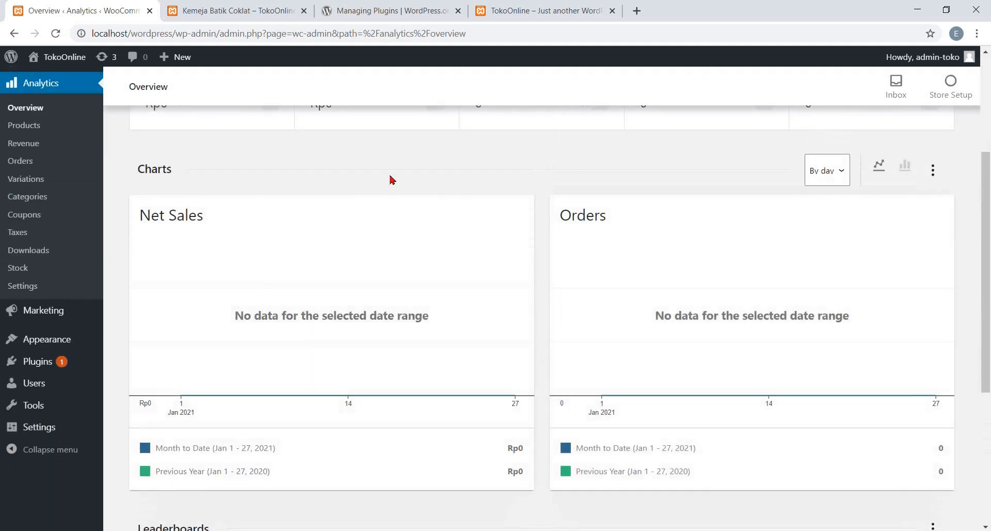
scroll(530, 379, "down", 5)
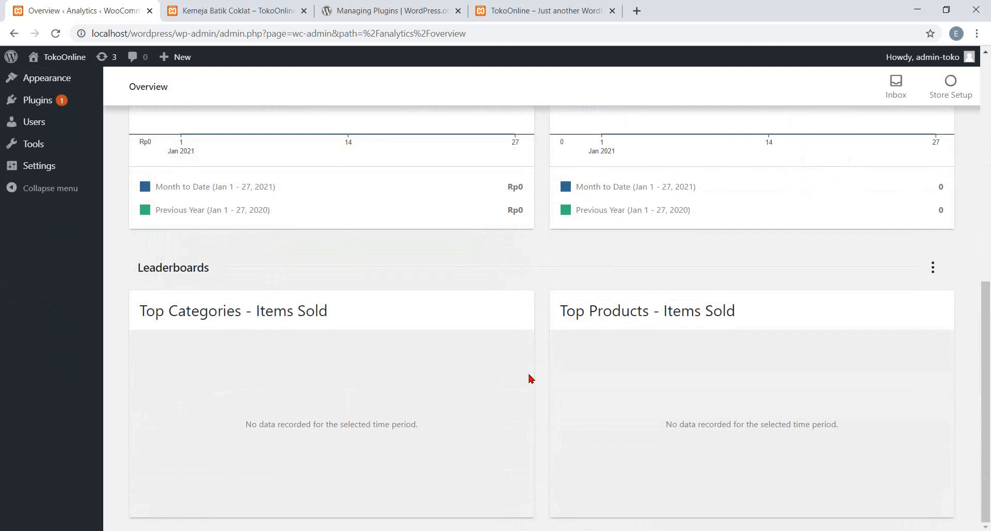
scroll(531, 379, "up", 1)
scroll(531, 379, "down", 1)
scroll(516, 382, "up", 4)
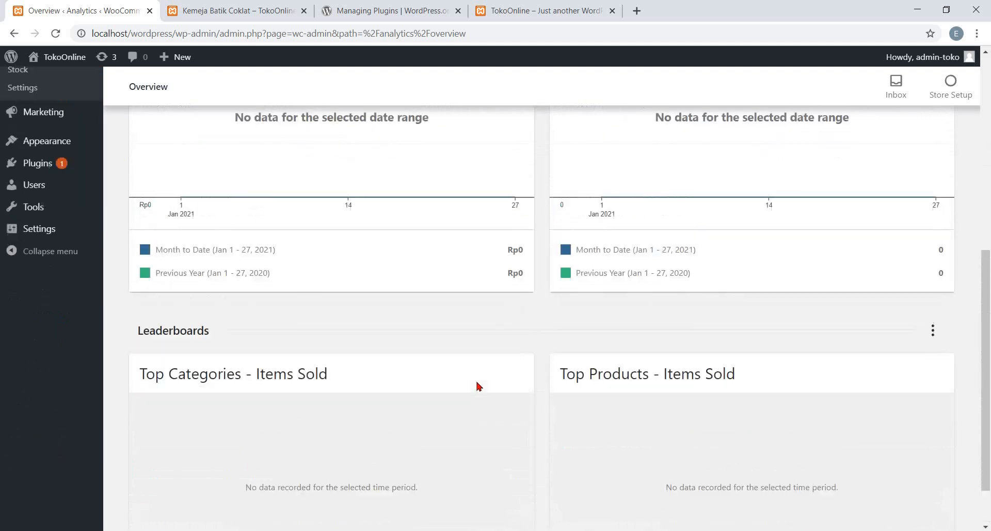
- Examine the marketing overview's installed and recommended extensions without setting any of them up
left_click(44, 261)
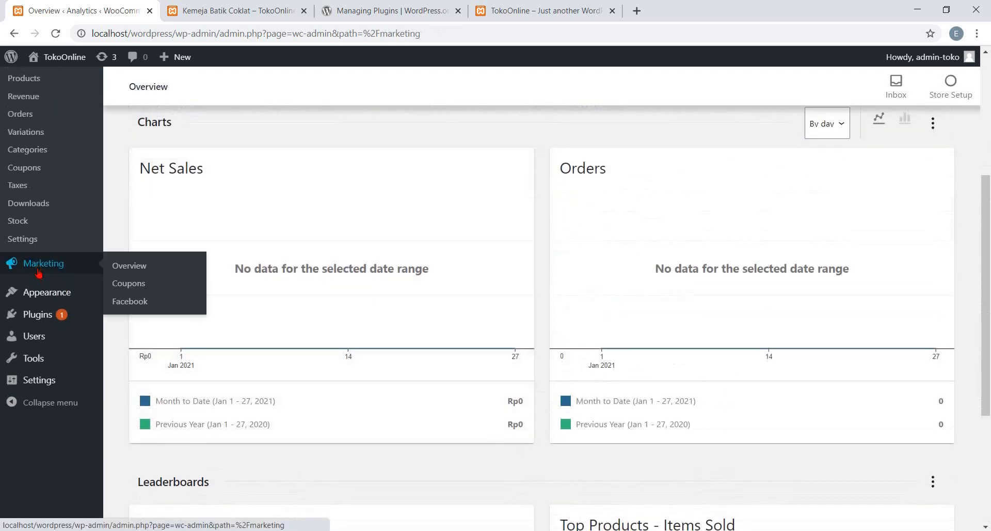
scroll(492, 260, "down", 1)
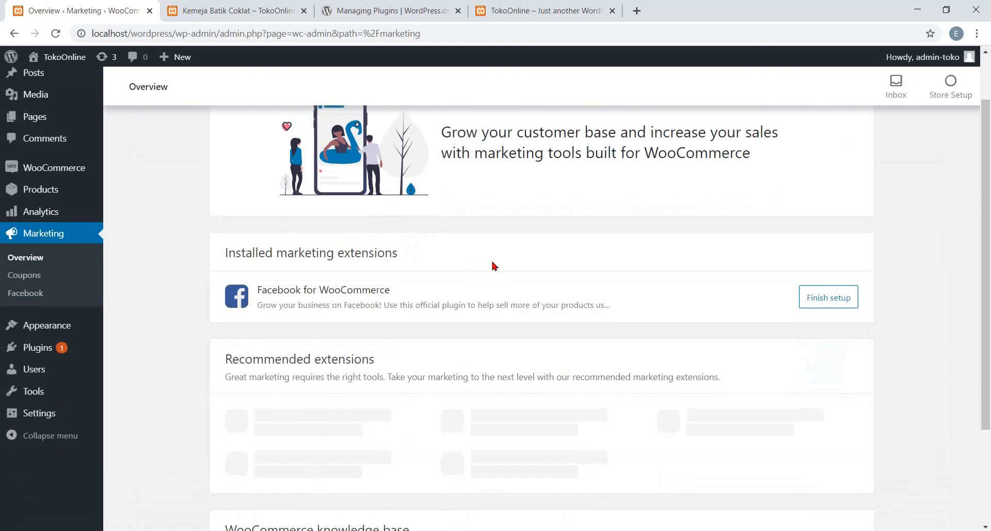
scroll(492, 262, "down", 1)
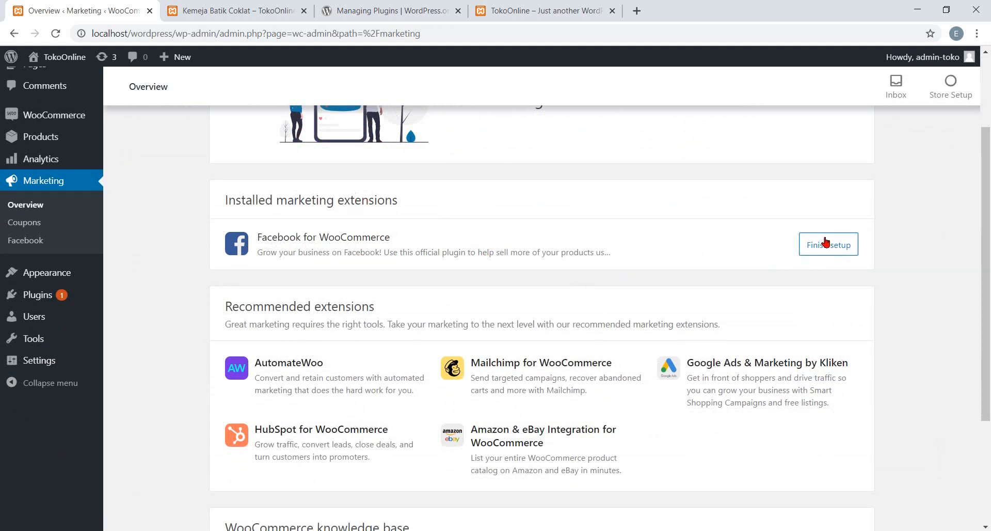
scroll(826, 243, "down", 4)
scroll(827, 243, "up", 6)
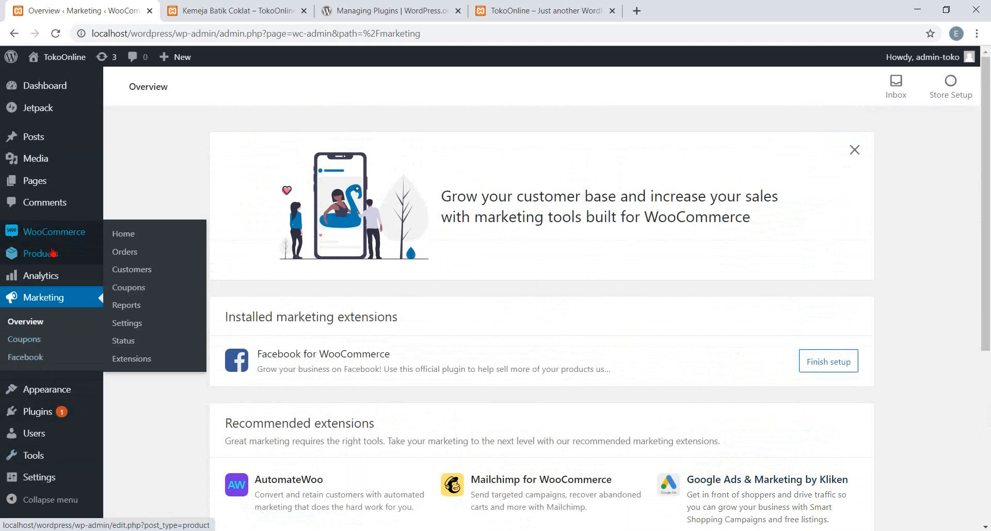
- Open the payment setup task from the WooCommerce home page and enable cash on delivery
left_click(123, 233)
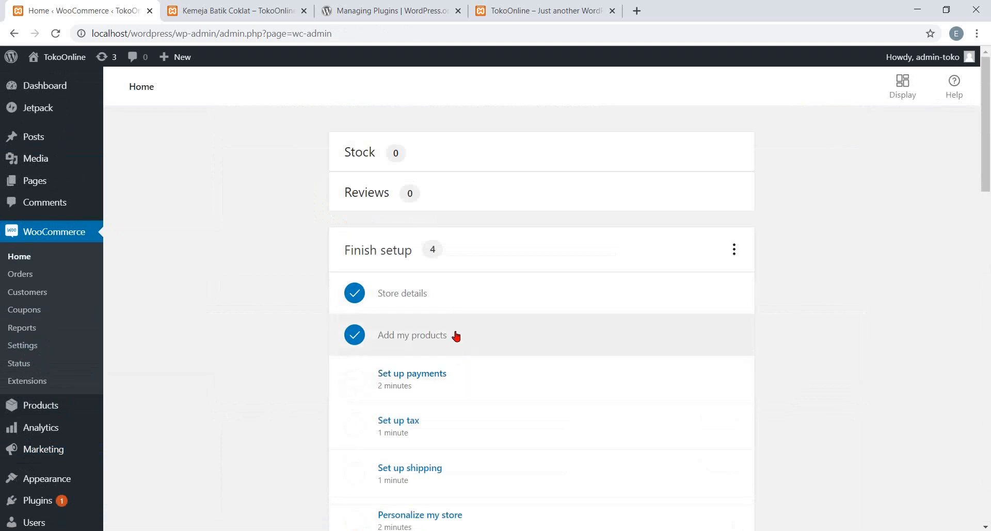
scroll(456, 336, "down", 1)
left_click(433, 320)
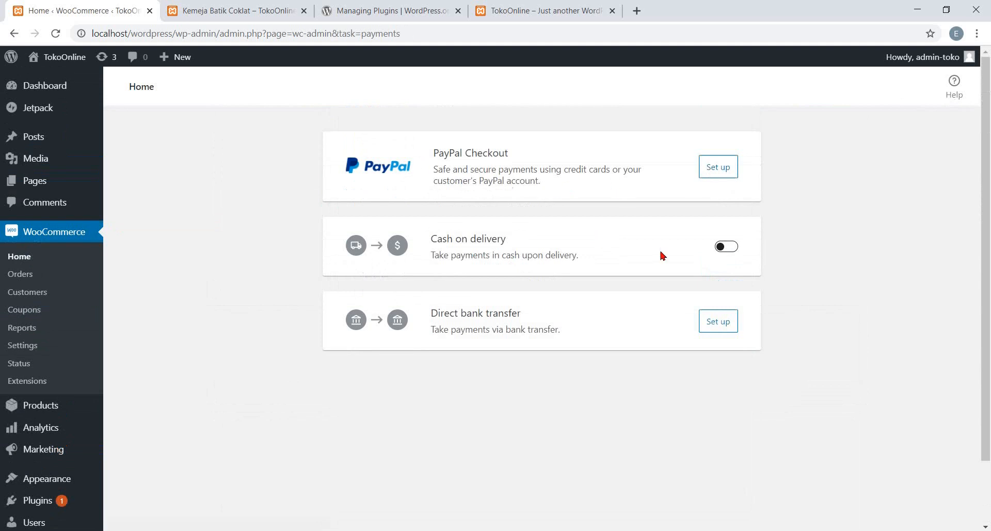
left_click(718, 247)
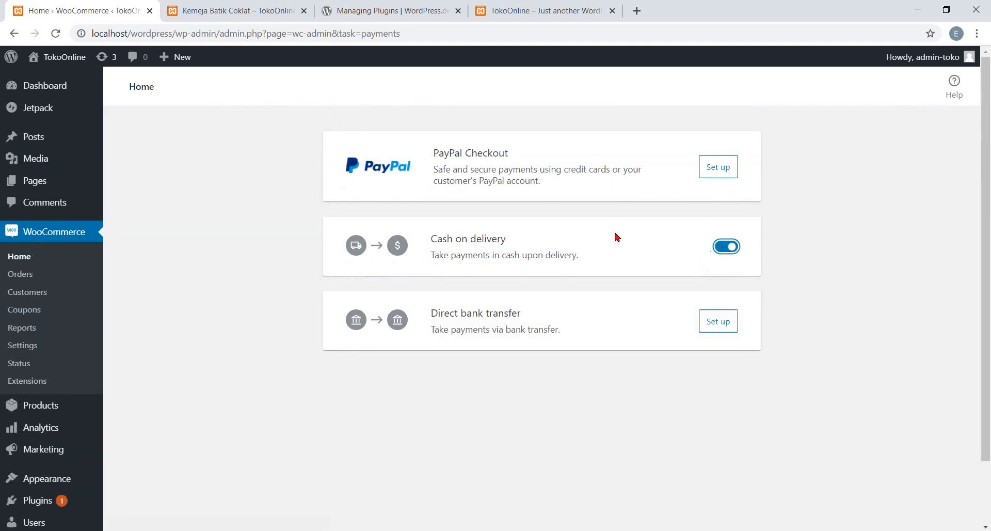
- Start the direct bank transfer setup and enter the account holder's name and the bank name Becek Ah
left_click(726, 321)
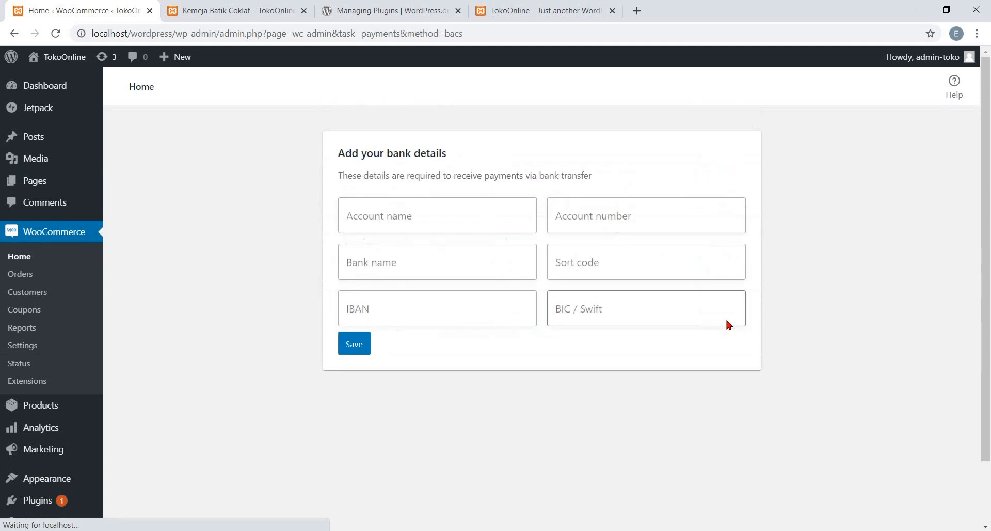
left_click(444, 212)
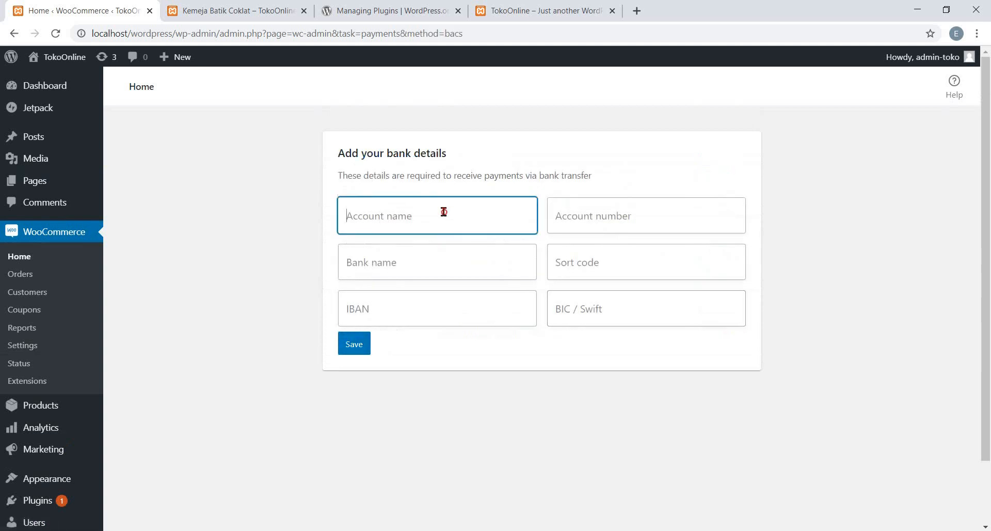
left_click(456, 269)
left_click(472, 220)
type("Eric")
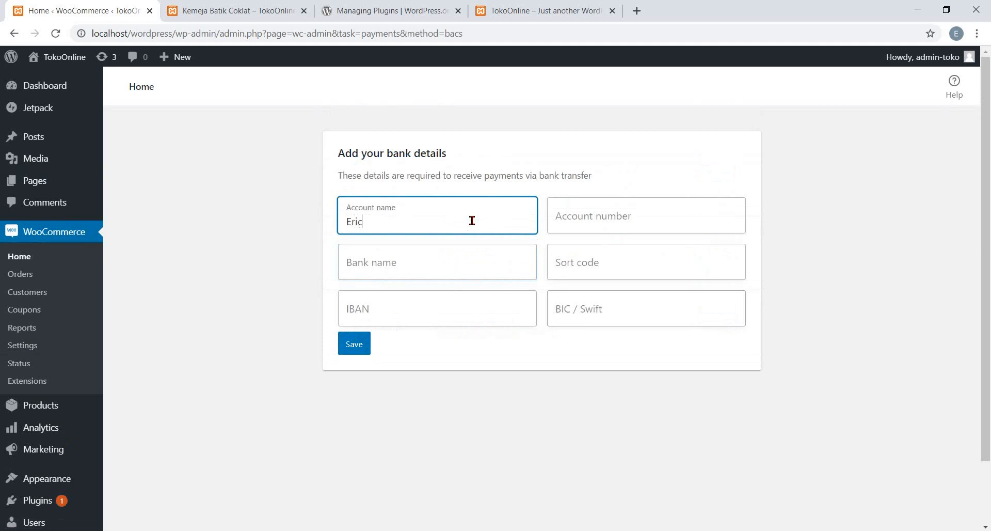
left_click(444, 258)
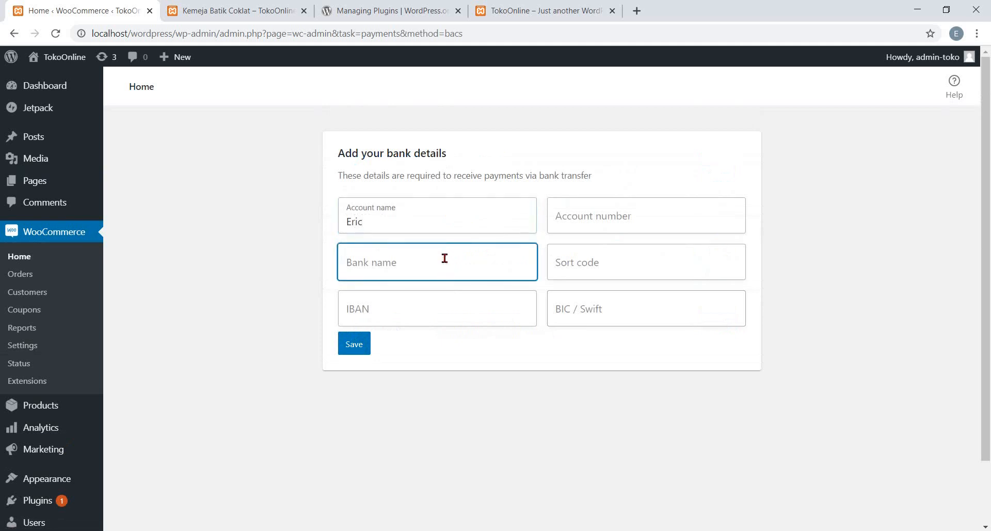
type("B")
type("ecek ah")
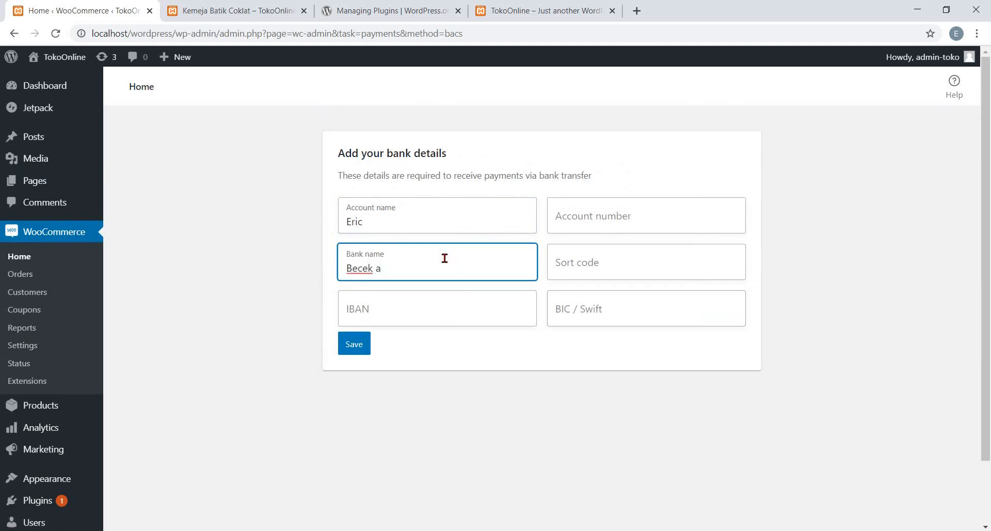
- Enter the bank account number, leave the sort code, IBAN and BIC / Swift empty, and save the bank transfer details
left_click(374, 312)
left_click(399, 339)
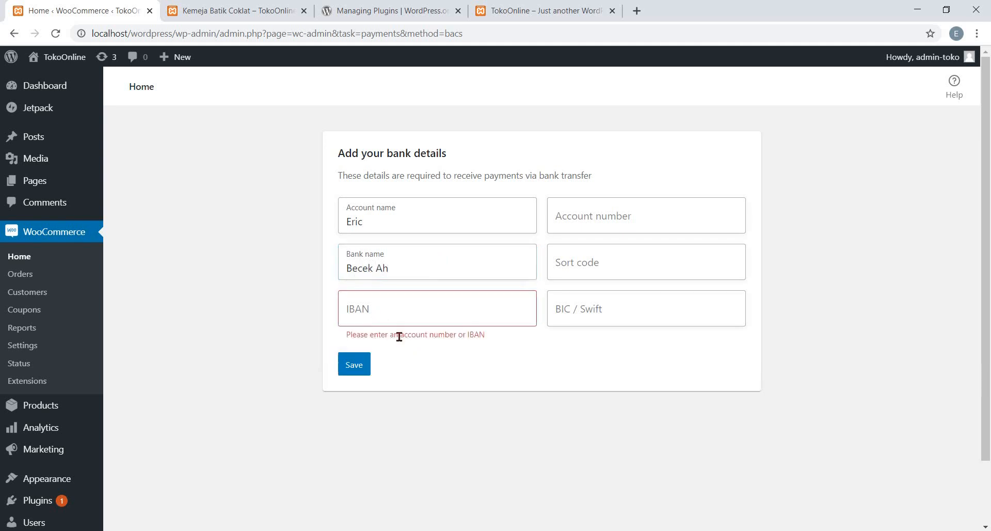
left_click(576, 210)
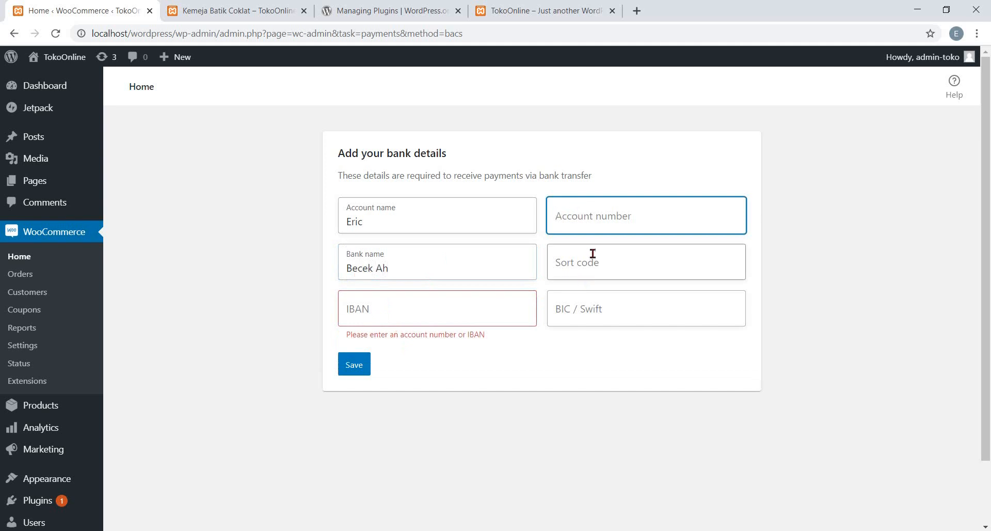
type("1212")
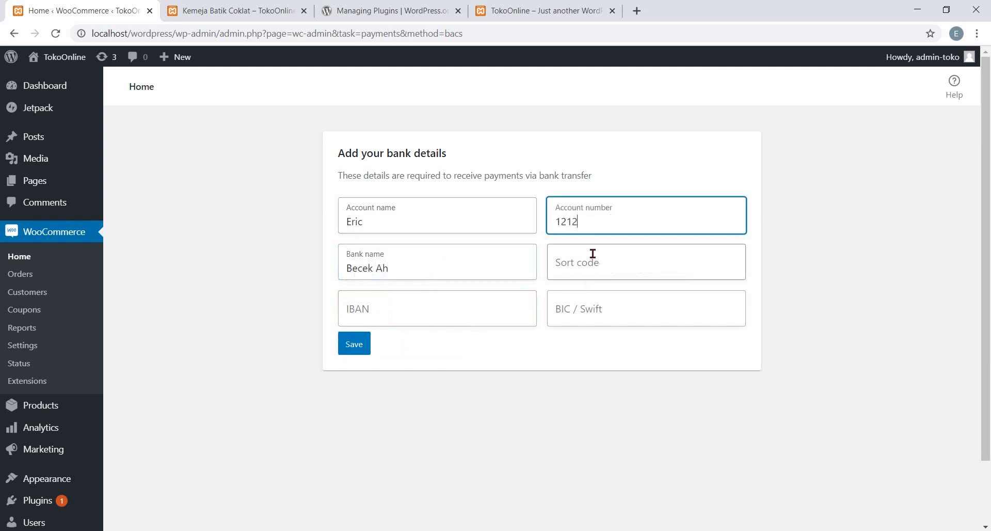
key("BackSpace")
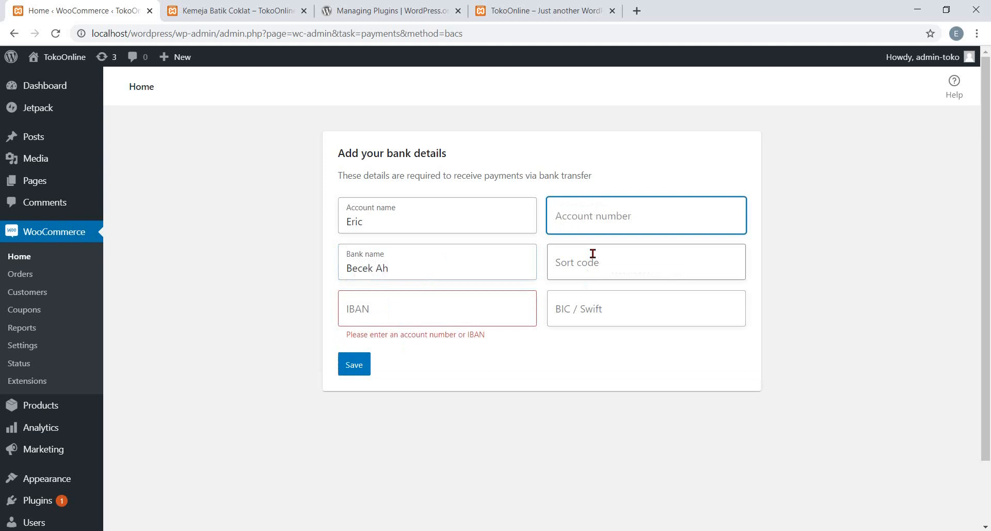
type("6512127")
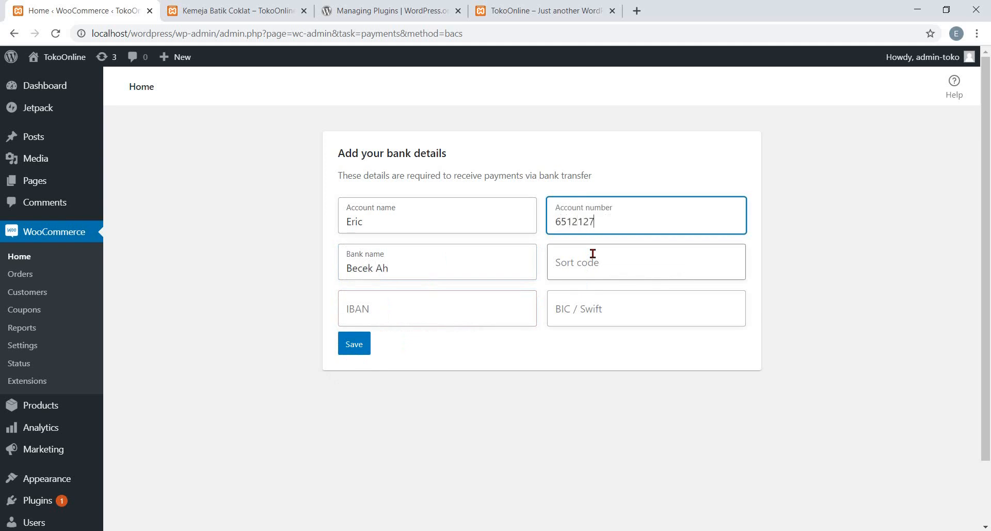
left_click(611, 255)
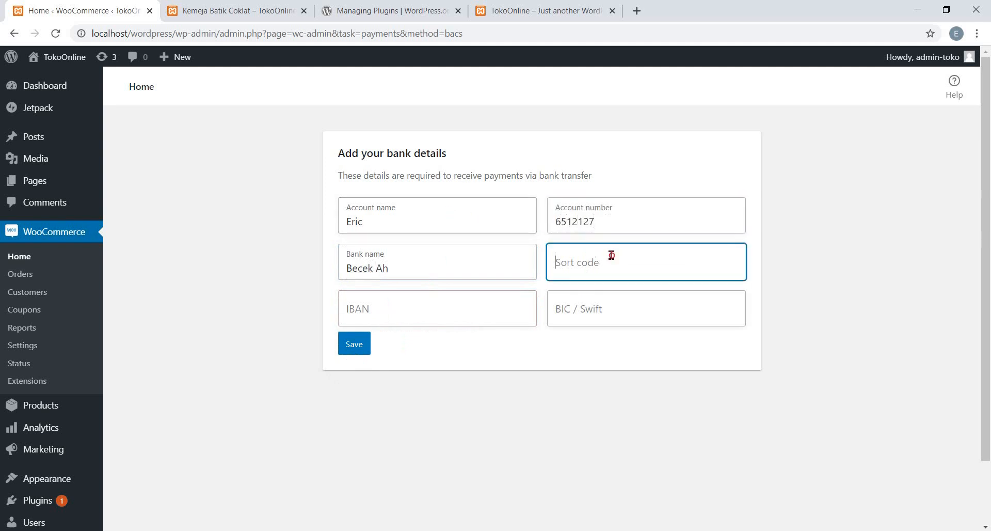
left_click(591, 307)
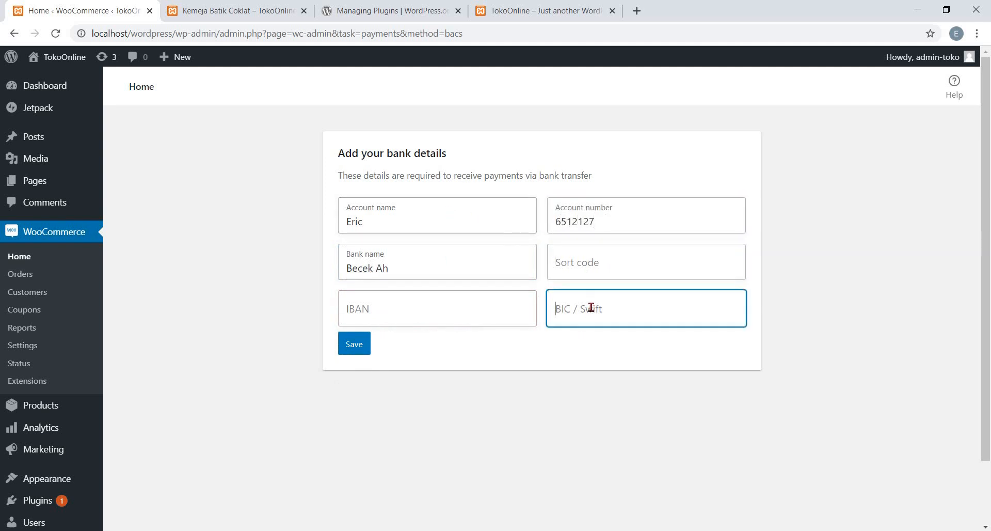
left_click(357, 346)
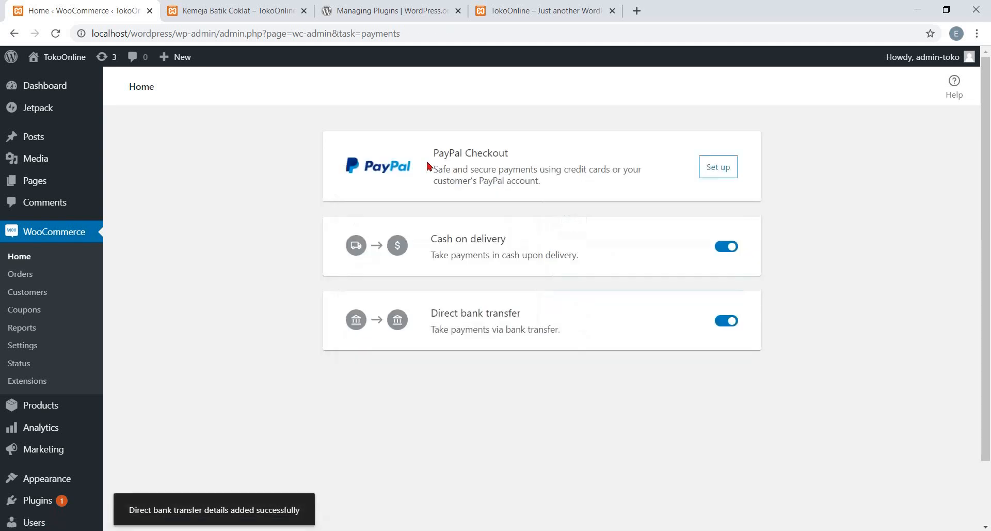
- Open the tax setup task from the WooCommerce home page and proceed to configuring the standard tax rates
left_click(47, 232)
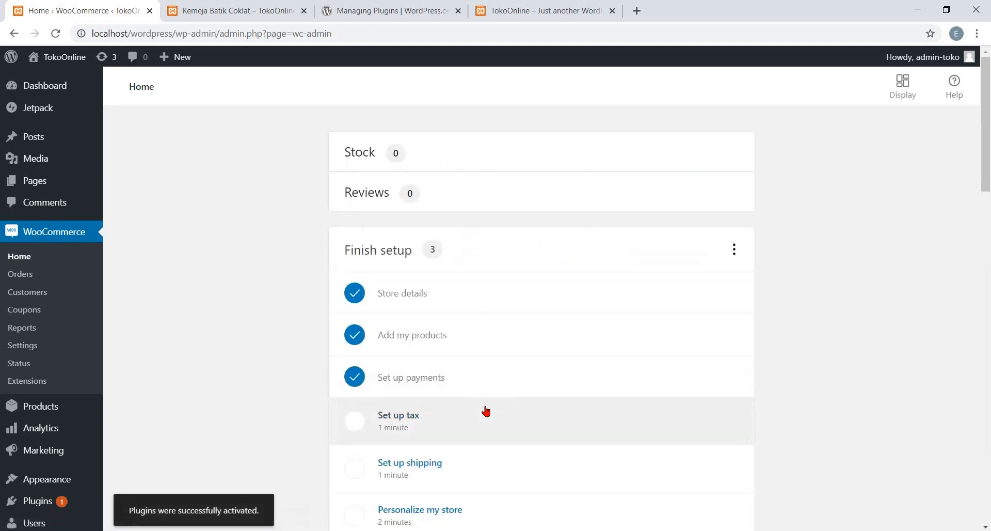
scroll(486, 412, "down", 1)
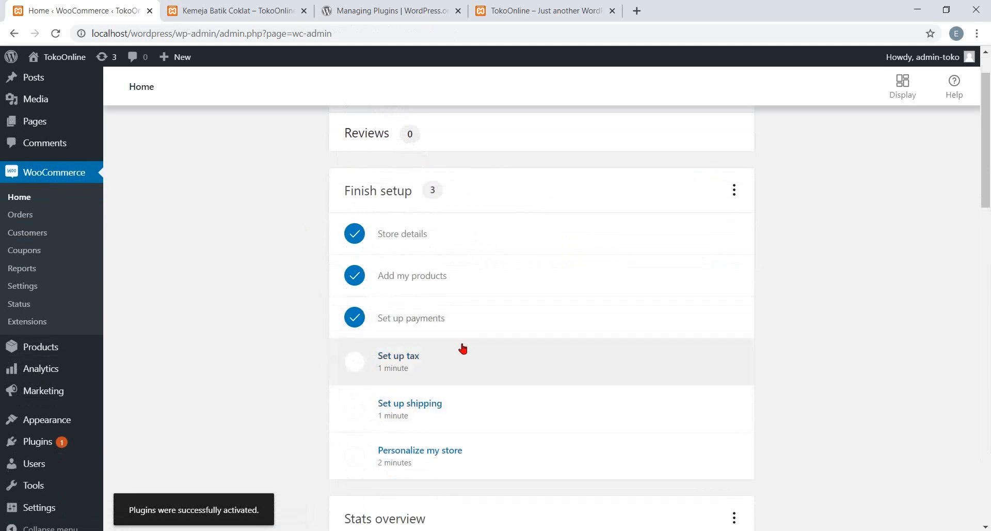
left_click(407, 357)
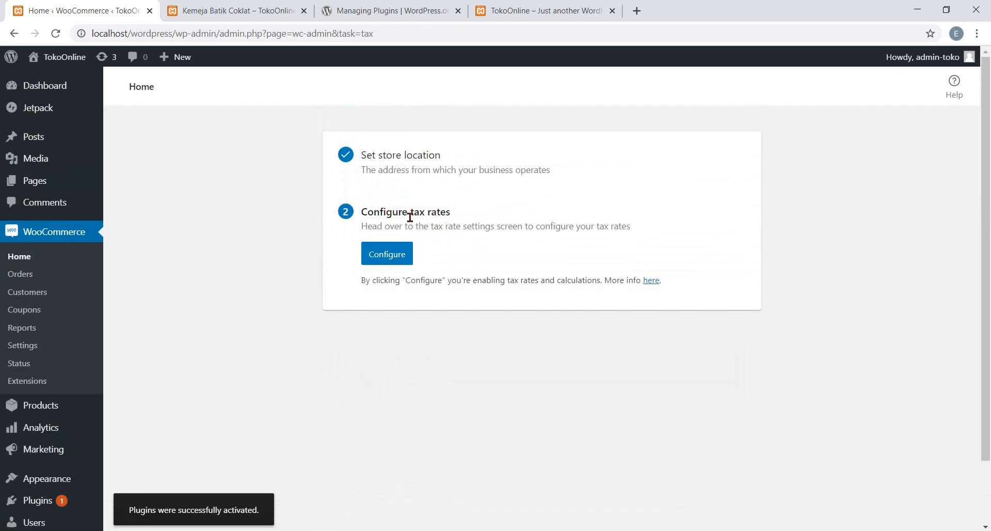
left_click(401, 255)
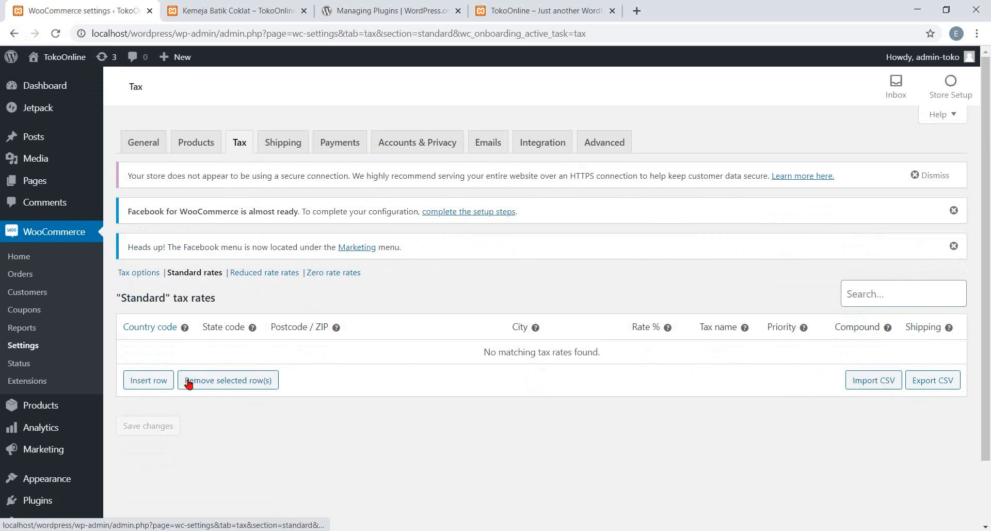
- Try adding a standard tax rate row with country code 61, and leave the tax settings without saving
left_click(158, 382)
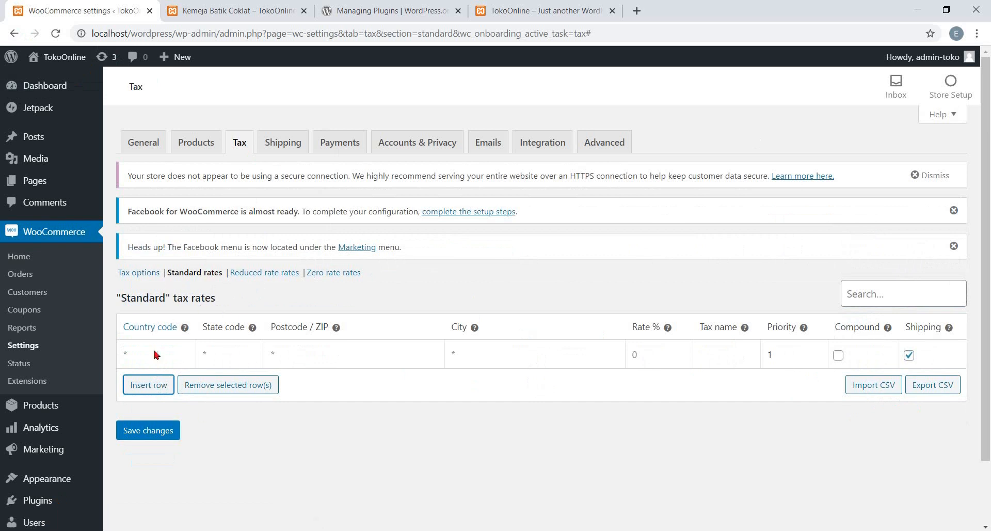
left_click(190, 358)
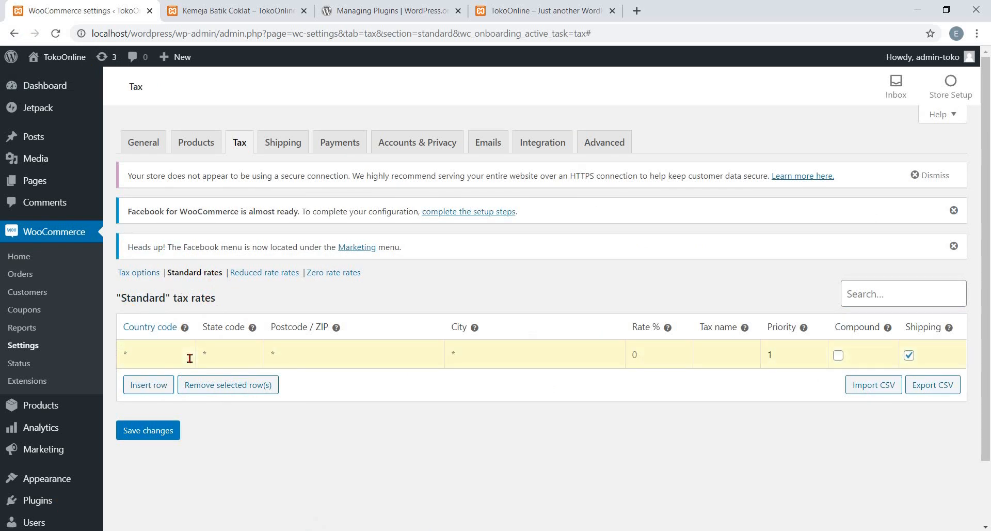
type("61")
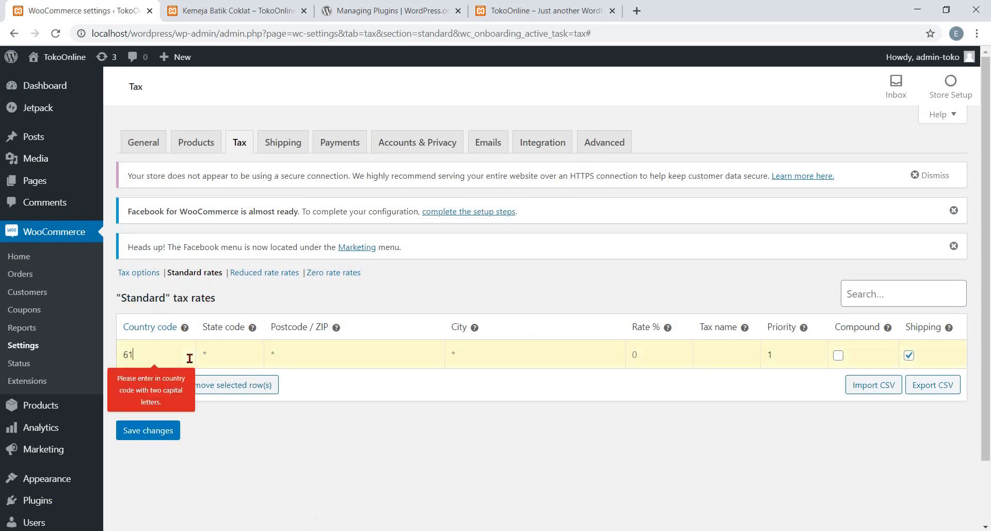
left_click(228, 354)
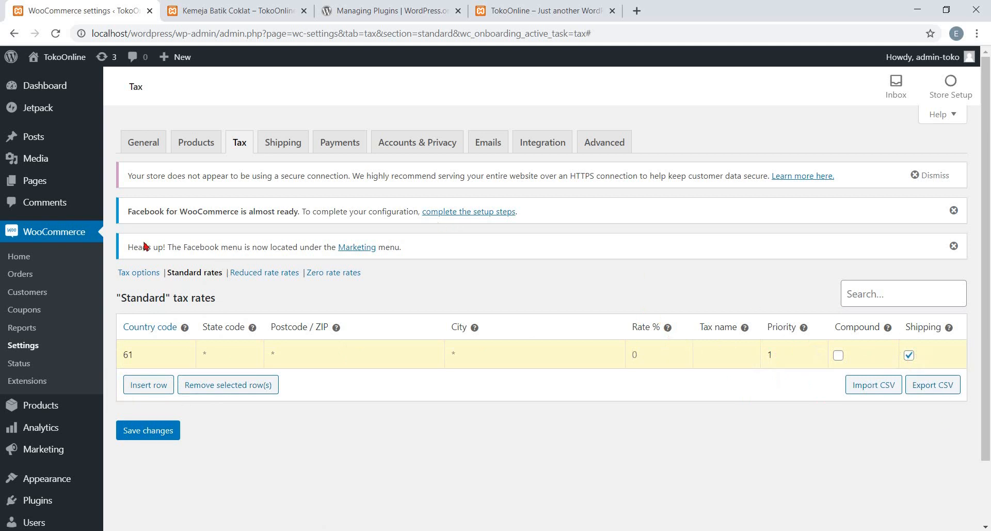
left_click(65, 237)
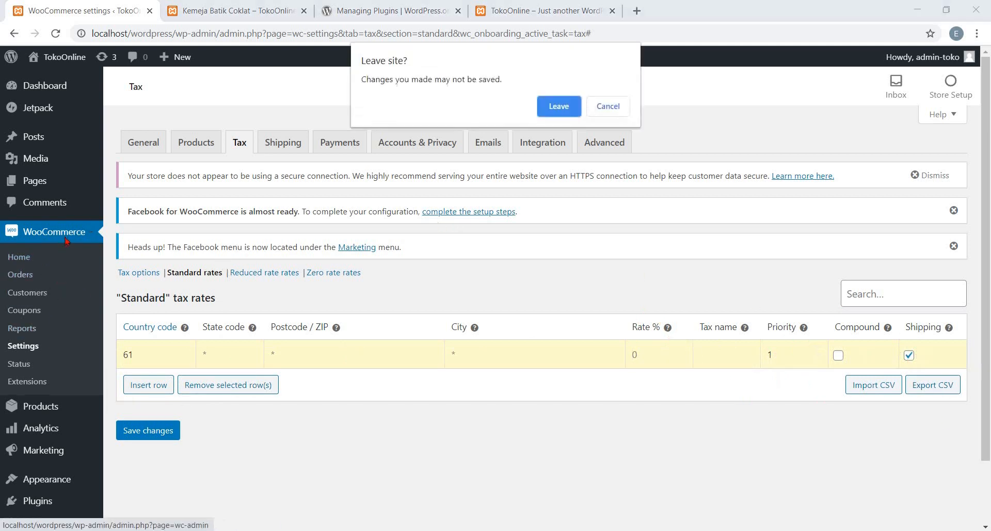
left_click(575, 119)
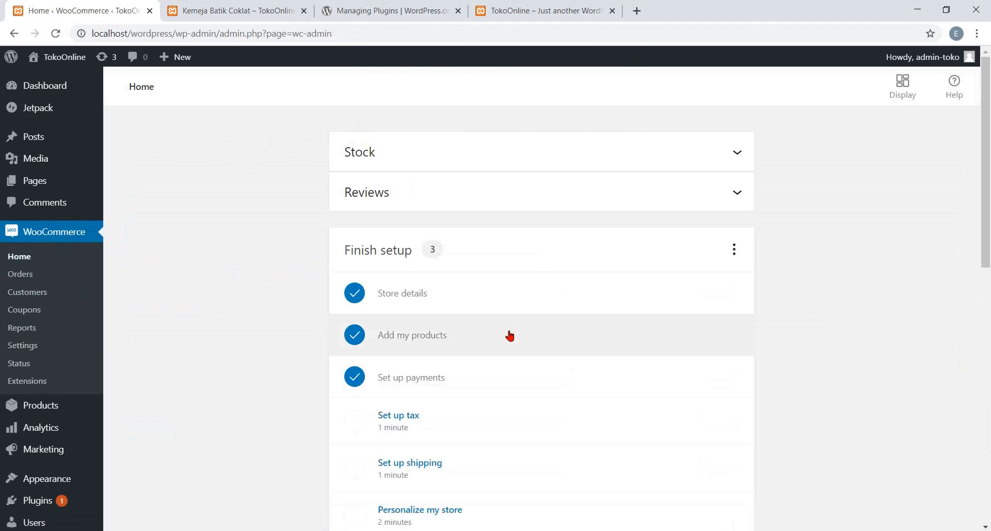
- Complete the shipping setup task with a shipping cost of Rp 36000 for Indonesia and the rest of the world disabled
scroll(509, 337, "down", 2)
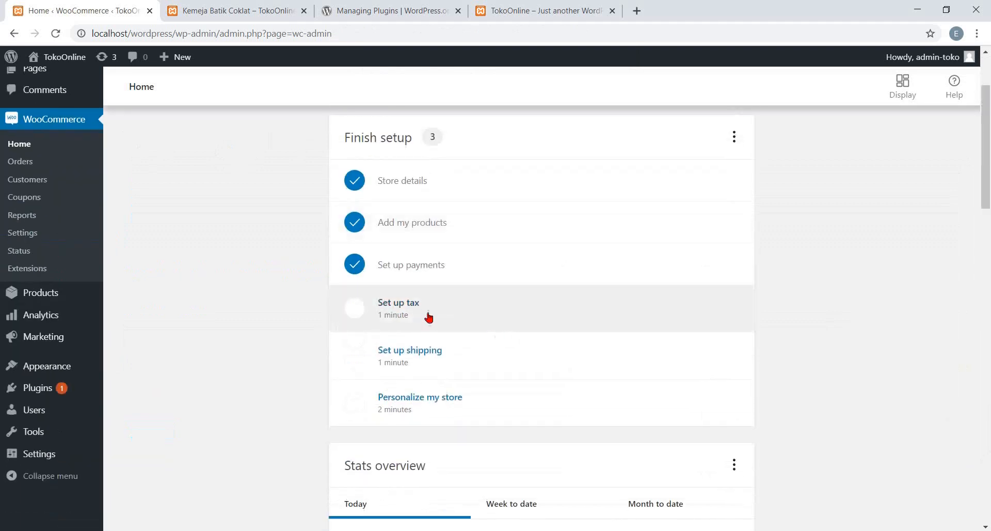
left_click(413, 359)
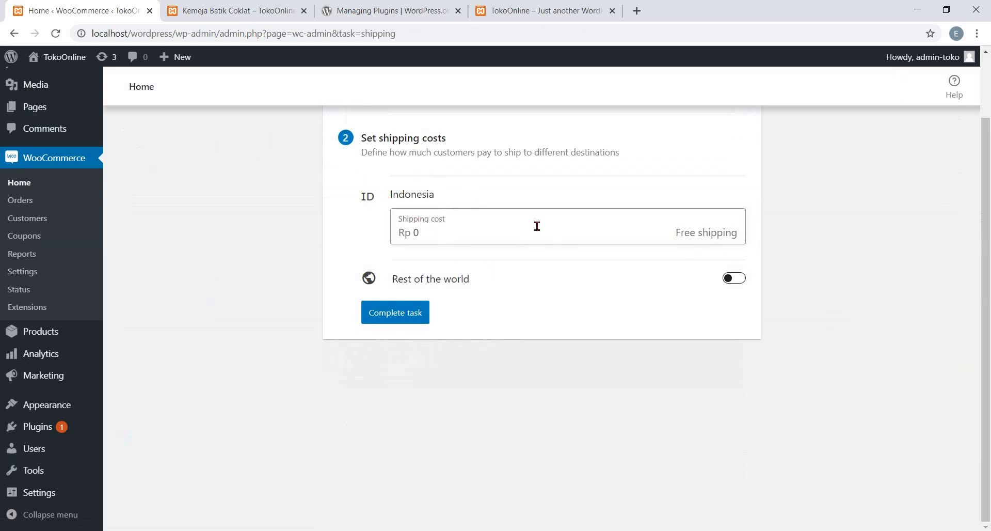
left_click(473, 238)
key("BackSpace")
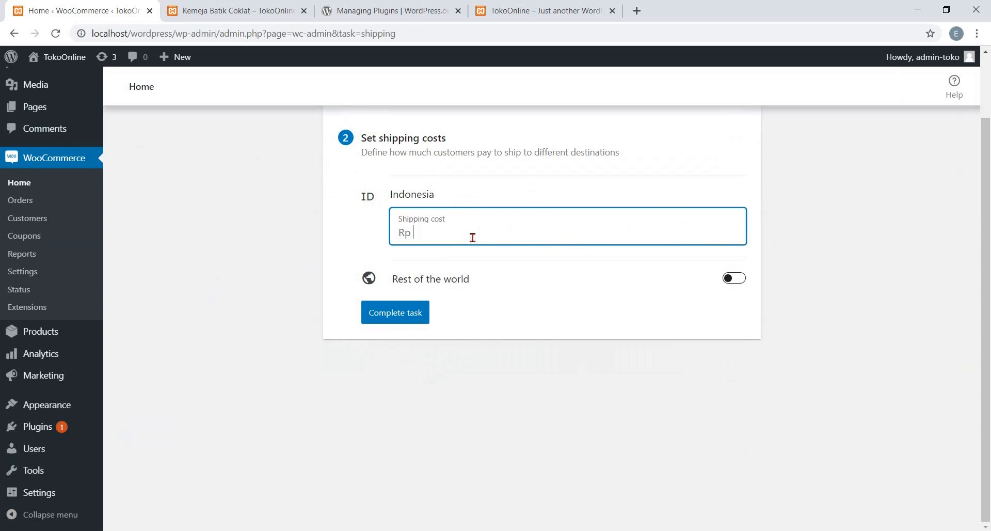
type("36000")
left_click(739, 279)
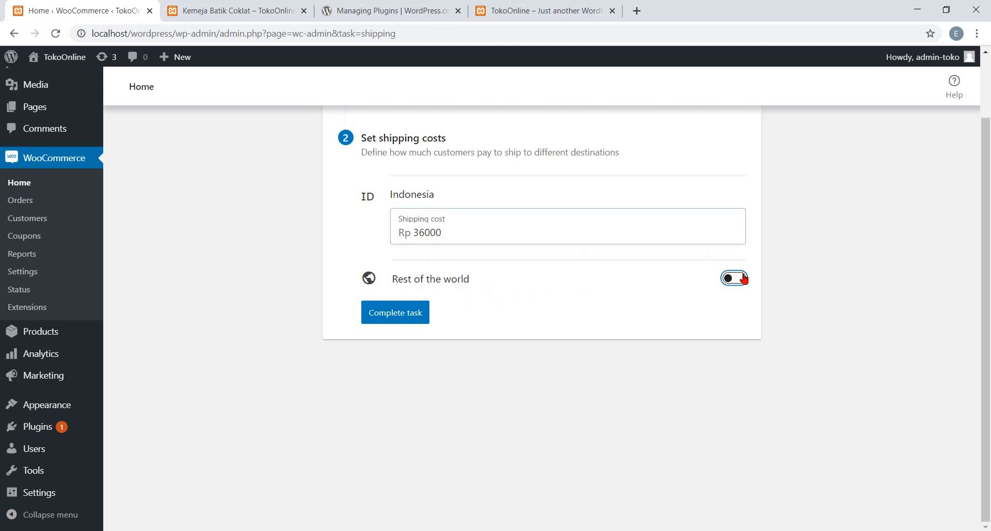
left_click(742, 279)
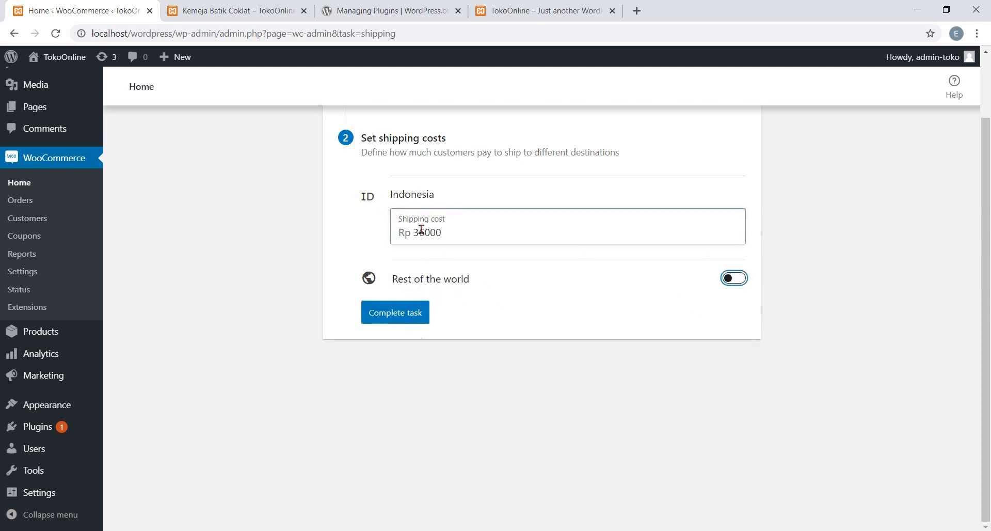
left_click(416, 312)
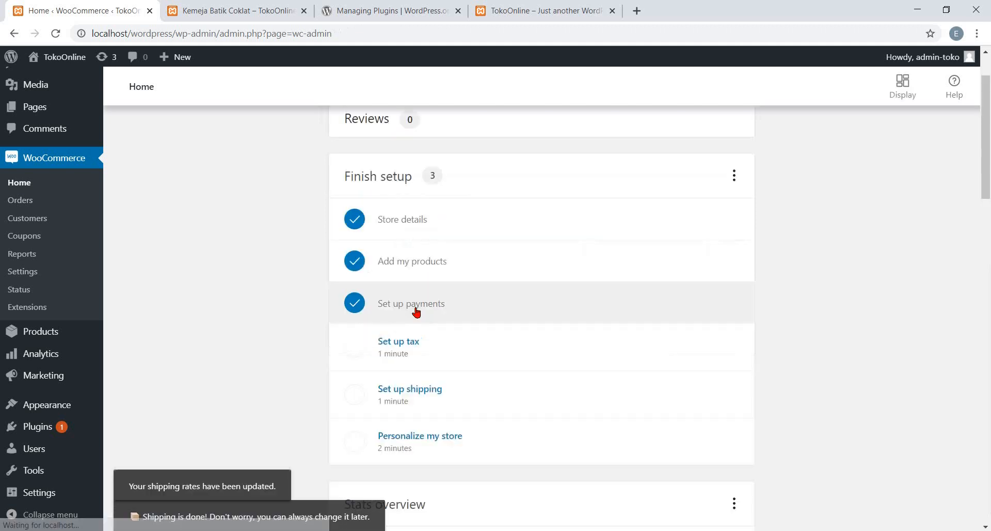
- Open the store personalization task and review its homepage, logo and store notice stages
scroll(415, 315, "down", 1)
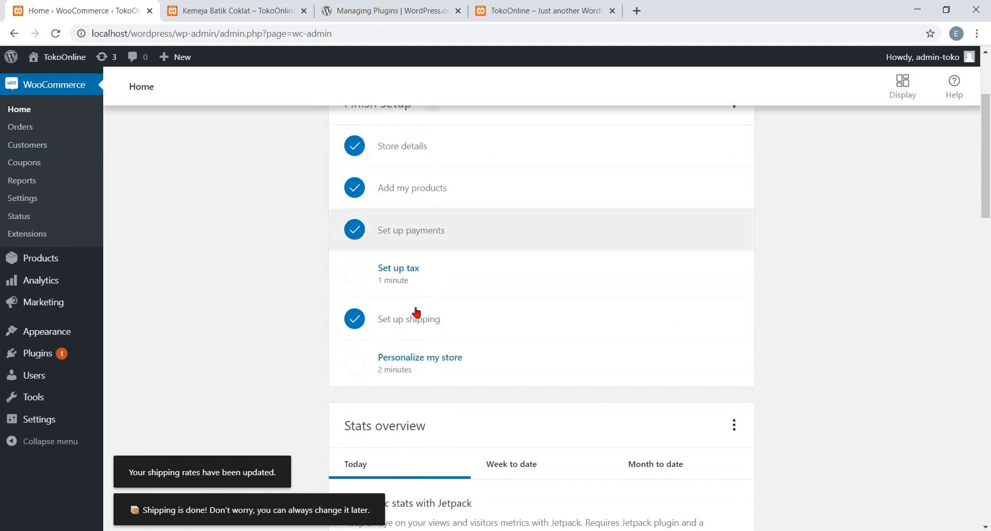
left_click(430, 368)
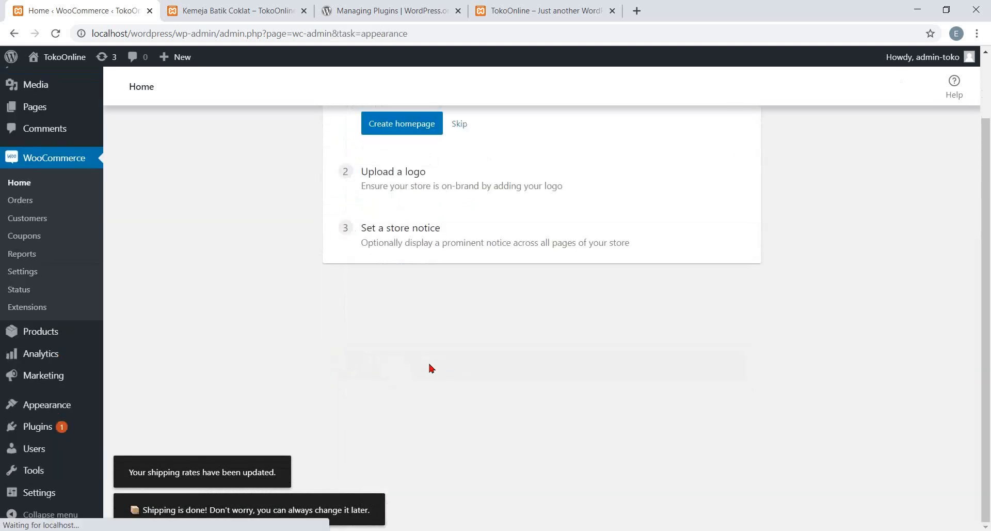
scroll(470, 211, "up", 1)
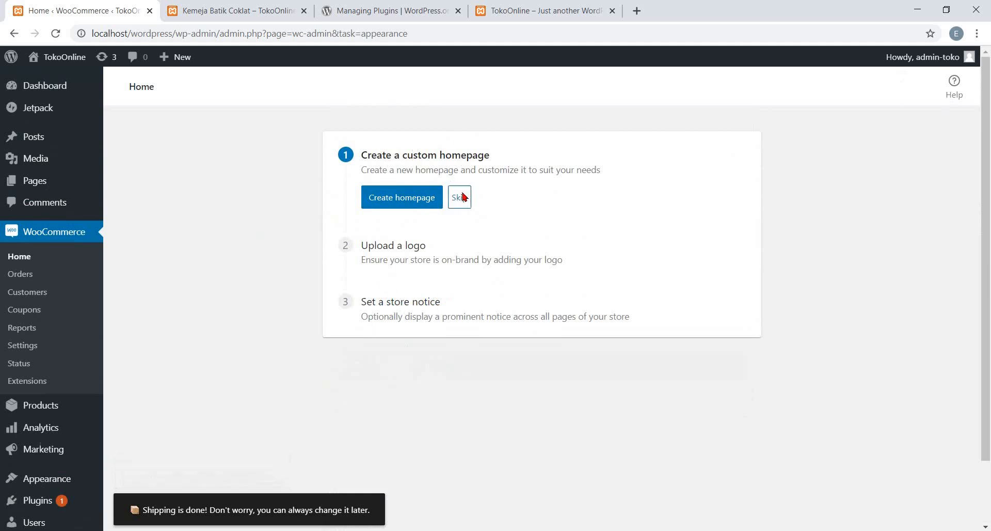
- Visit the site's front page to look through its content, and return to the WooCommerce home page
mouse_move(74, 66)
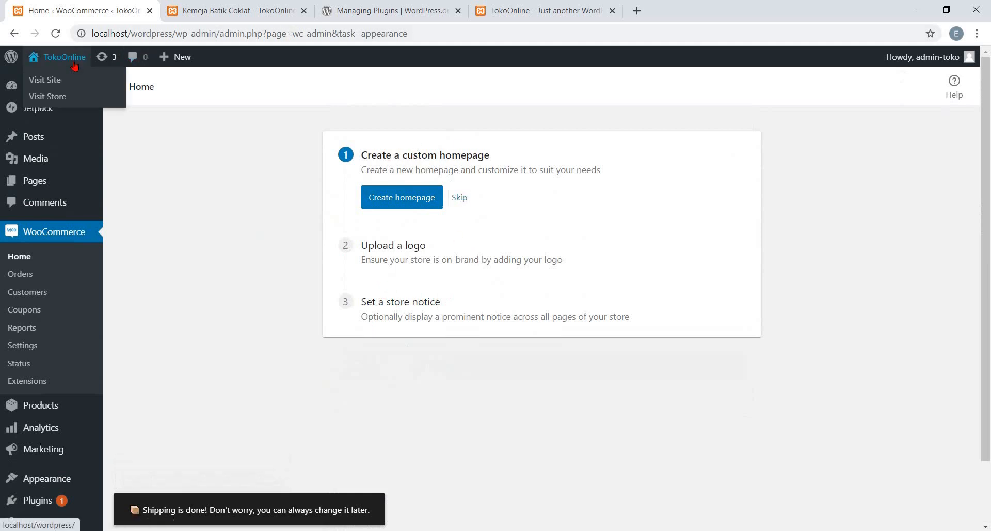
left_click(59, 79)
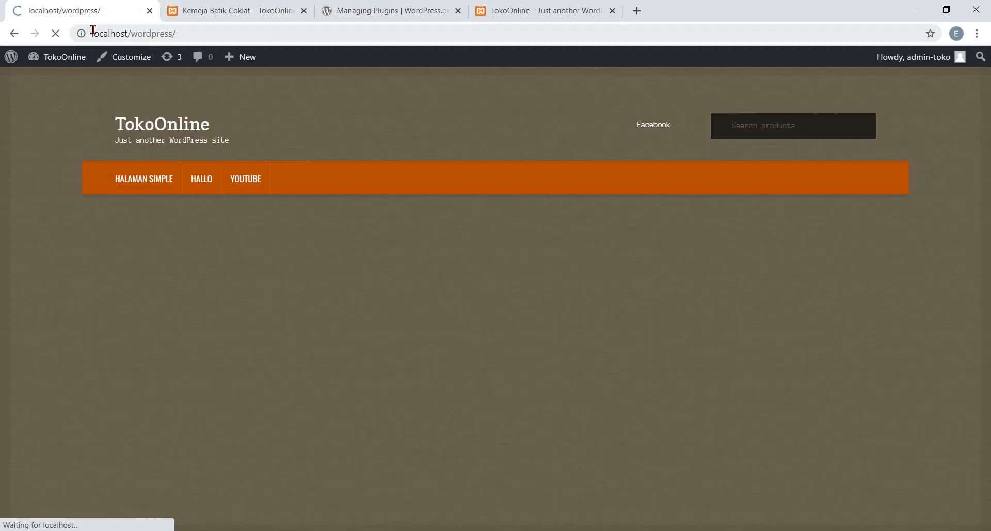
scroll(348, 228, "down", 10)
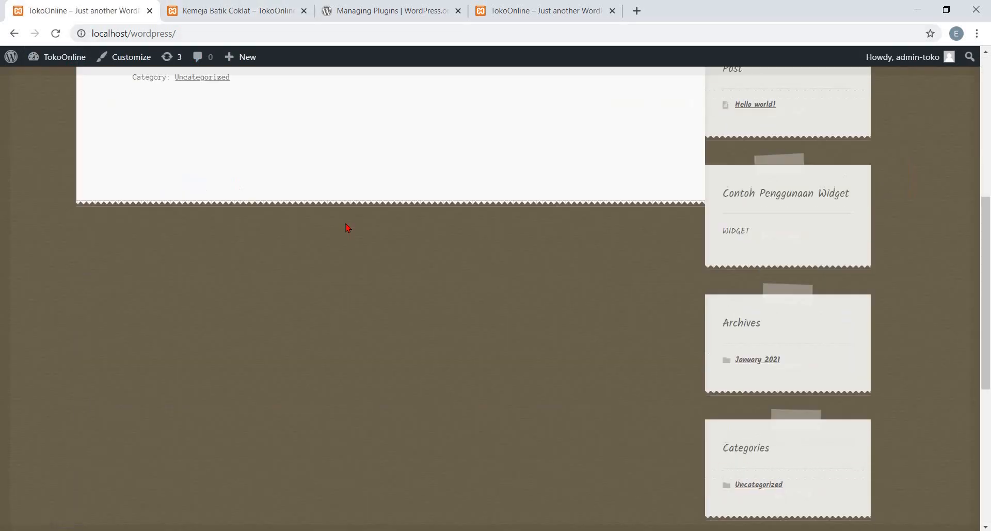
scroll(348, 228, "up", 10)
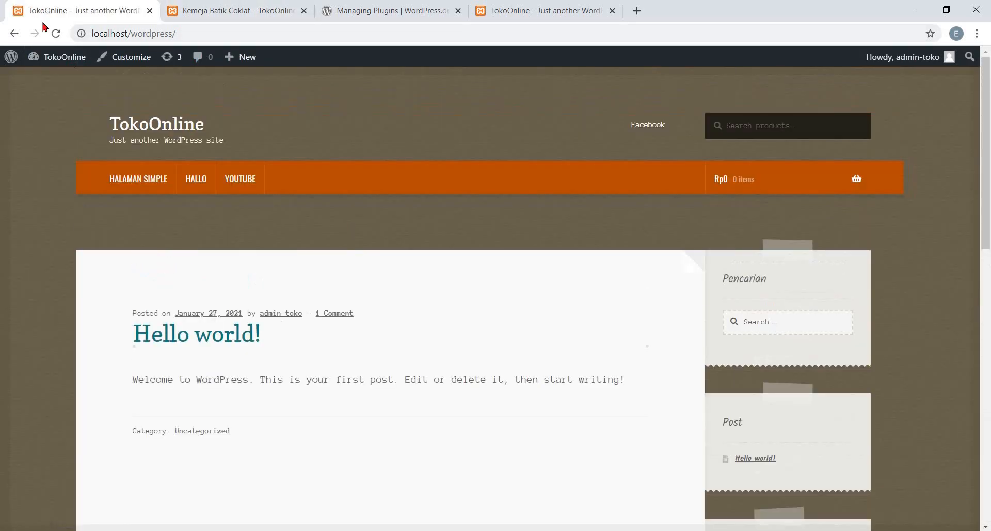
left_click(60, 57)
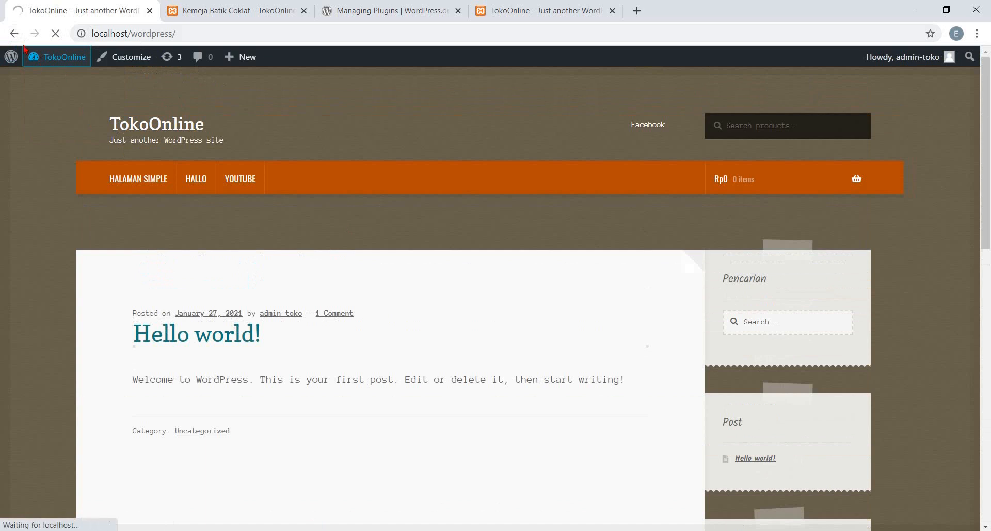
left_click(15, 34)
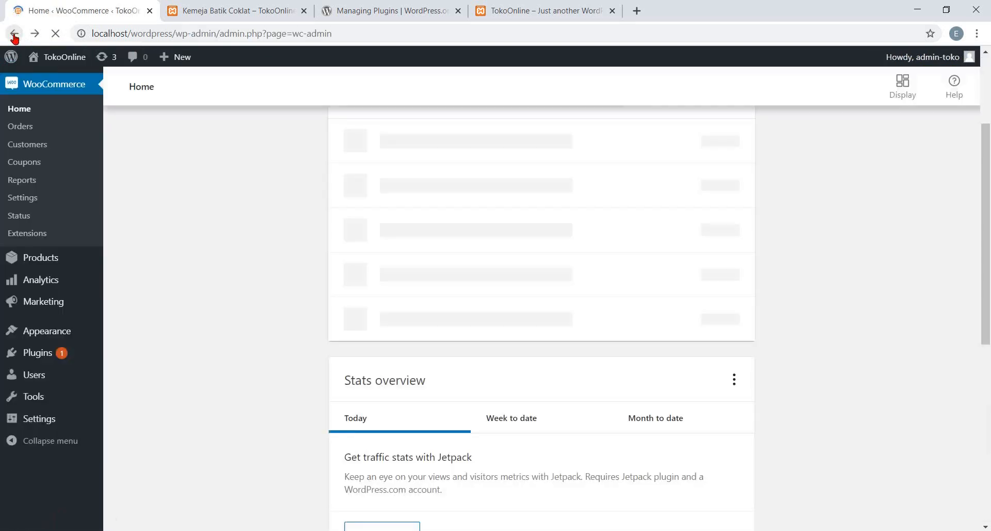
- Visit the store's shop page and examine its product listing, cart area and sidebar widgets
mouse_move(50, 65)
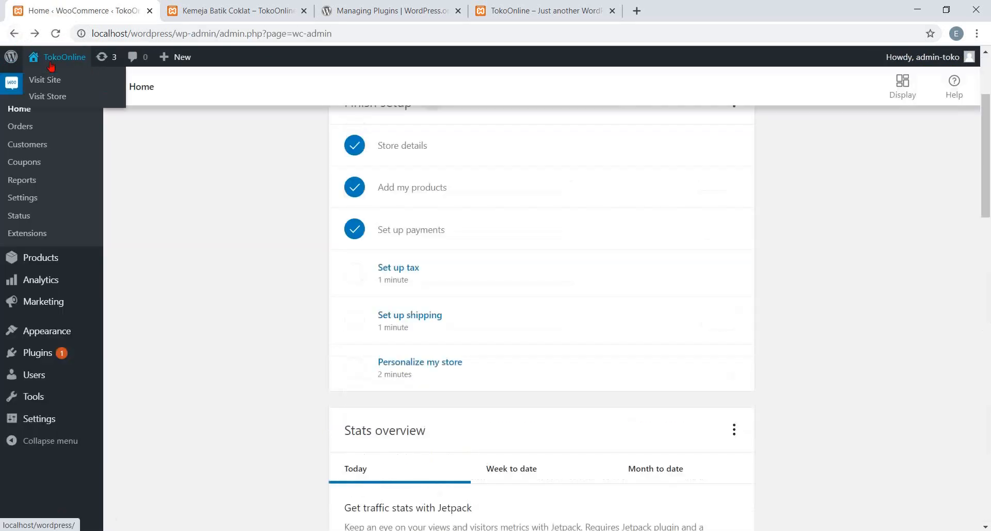
left_click(51, 96)
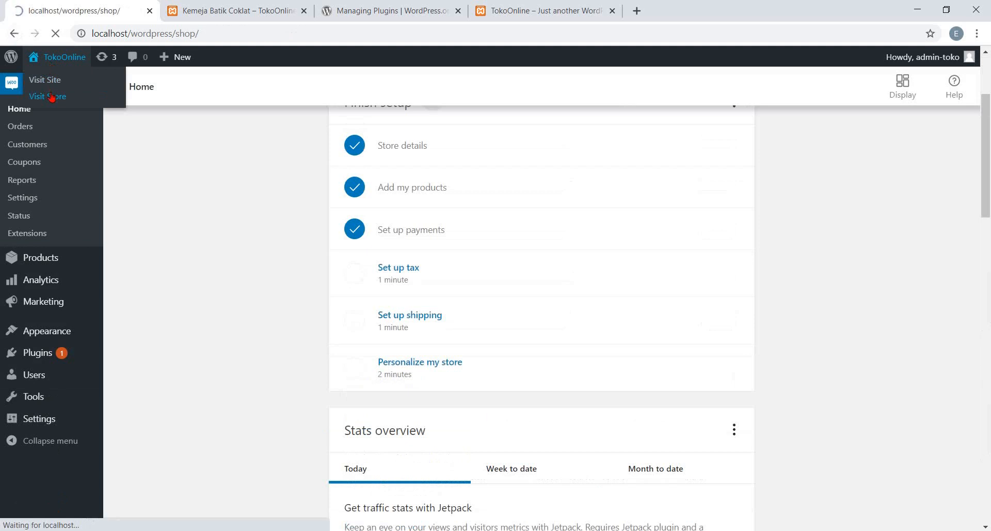
scroll(383, 223, "down", 10)
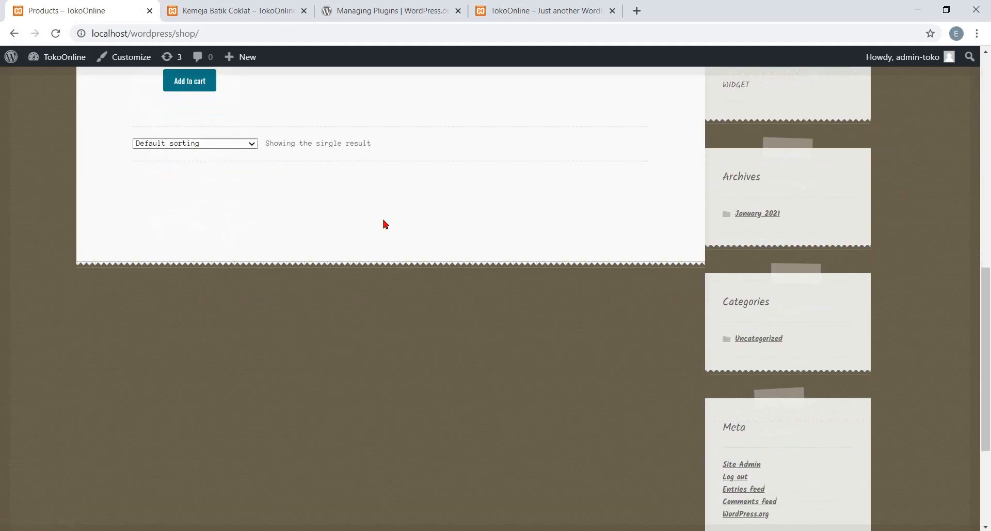
scroll(382, 223, "up", 7)
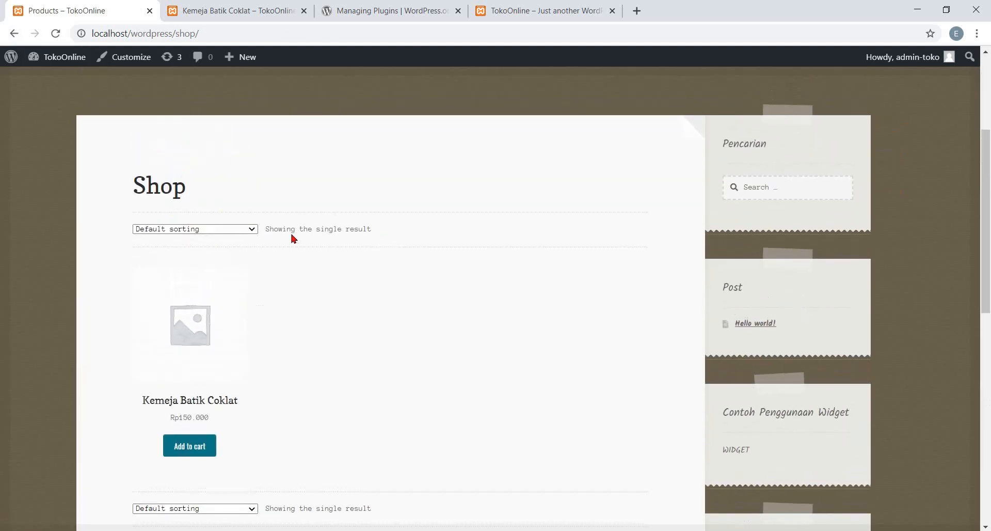
scroll(292, 236, "down", 2)
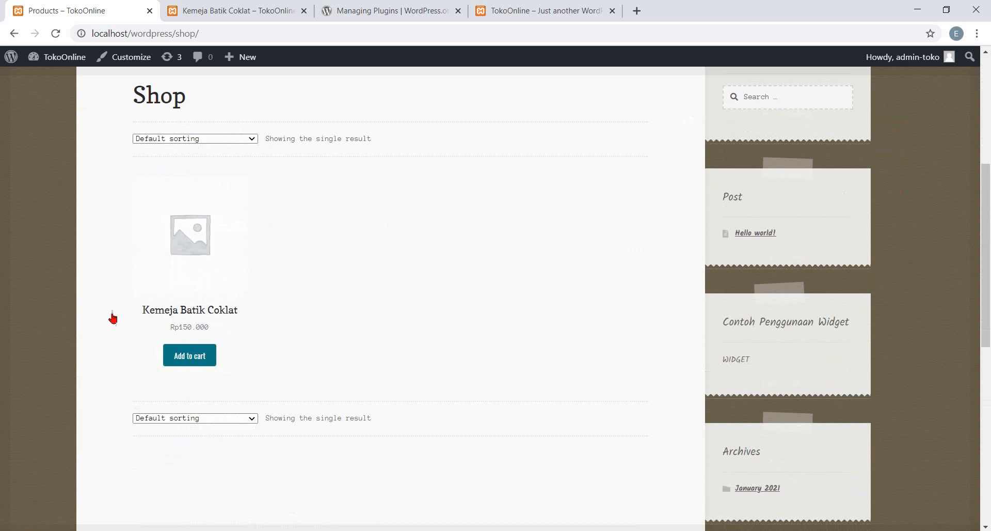
scroll(258, 406, "down", 4)
scroll(258, 406, "up", 5)
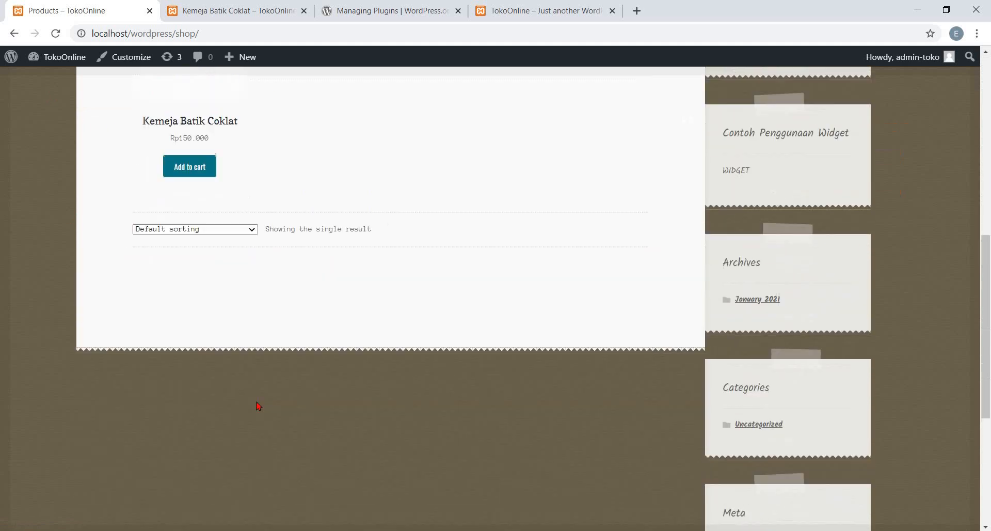
scroll(343, 387, "up", 5)
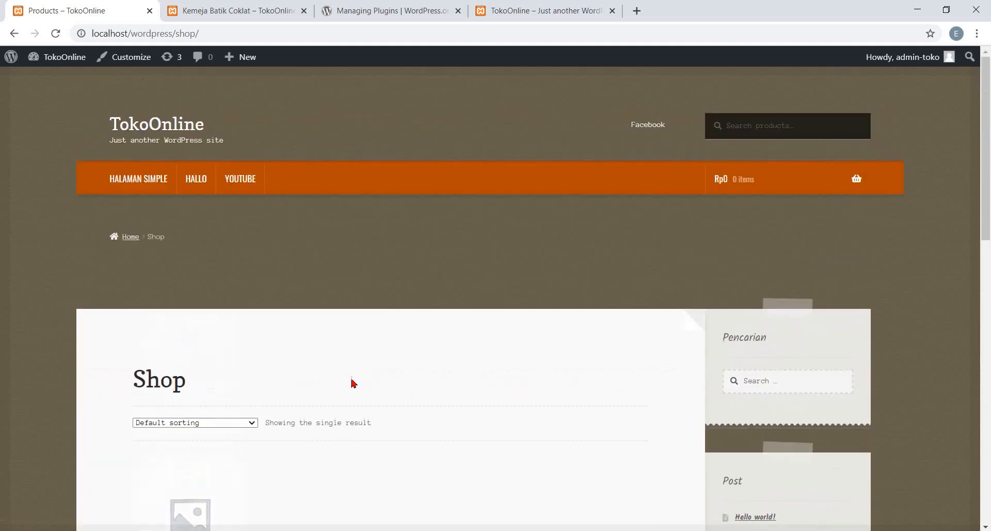
scroll(447, 273, "down", 1)
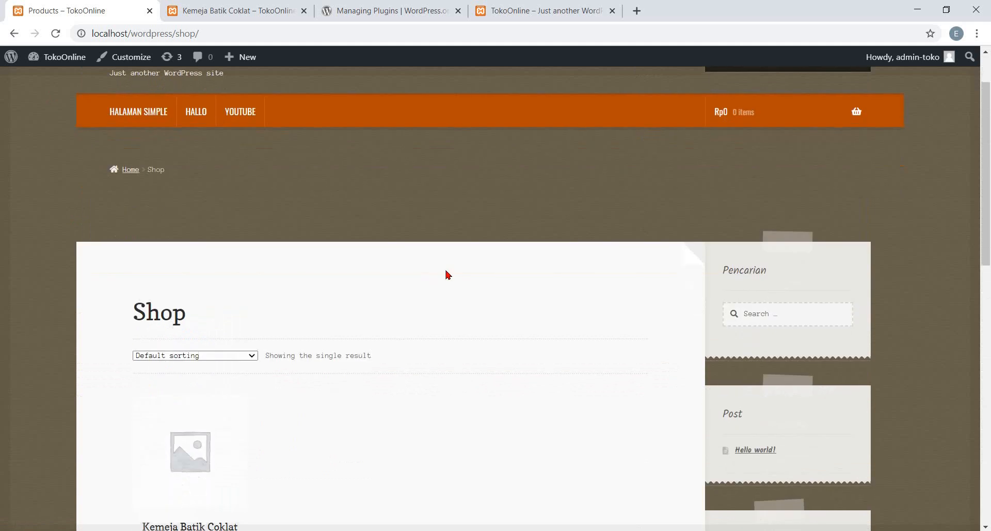
mouse_move(864, 108)
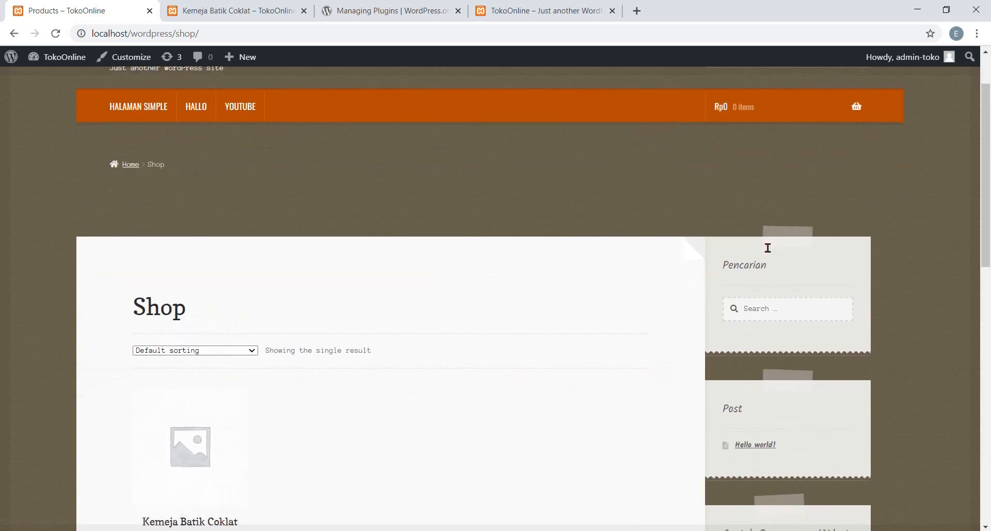
scroll(748, 268, "down", 12)
scroll(751, 273, "up", 12)
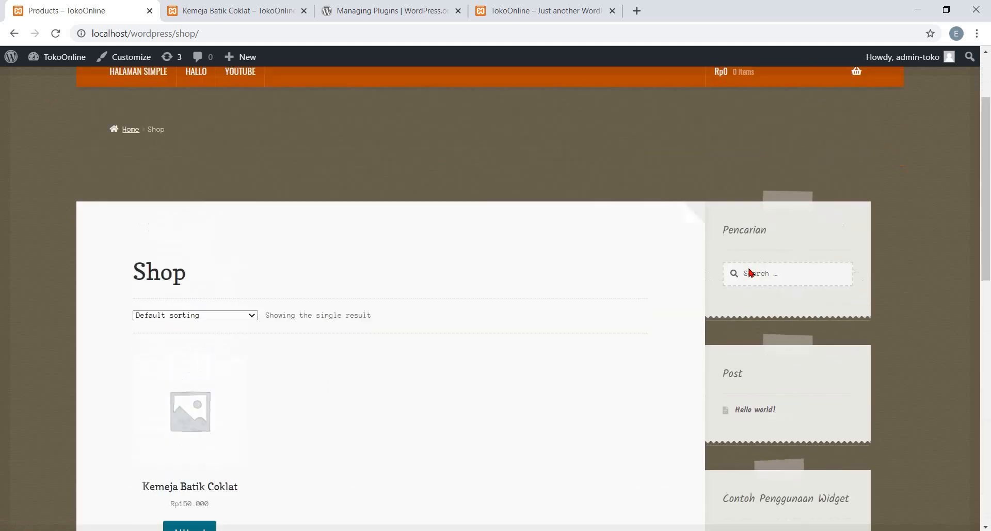
- Add the Kemeja Batik Coklat product to the cart and proceed to checkout
scroll(751, 273, "down", 4)
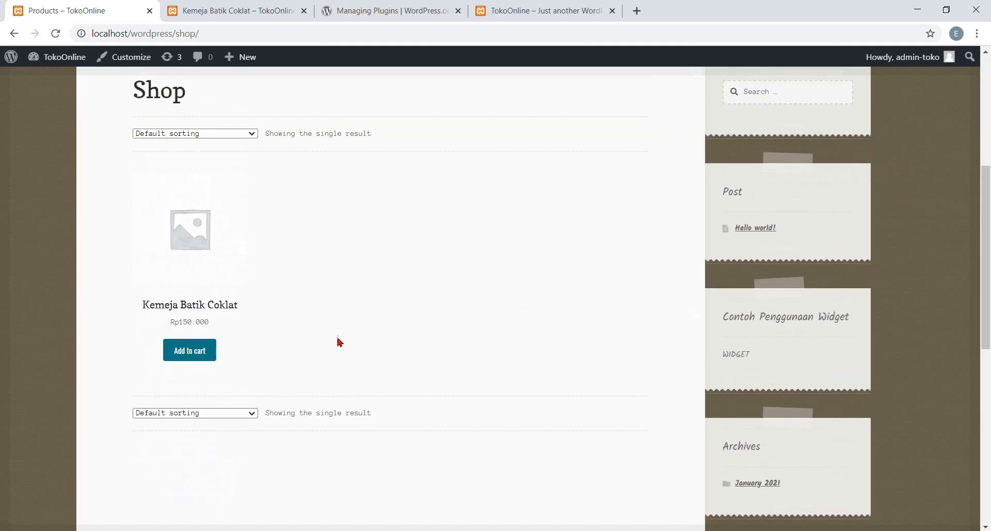
left_click(192, 361)
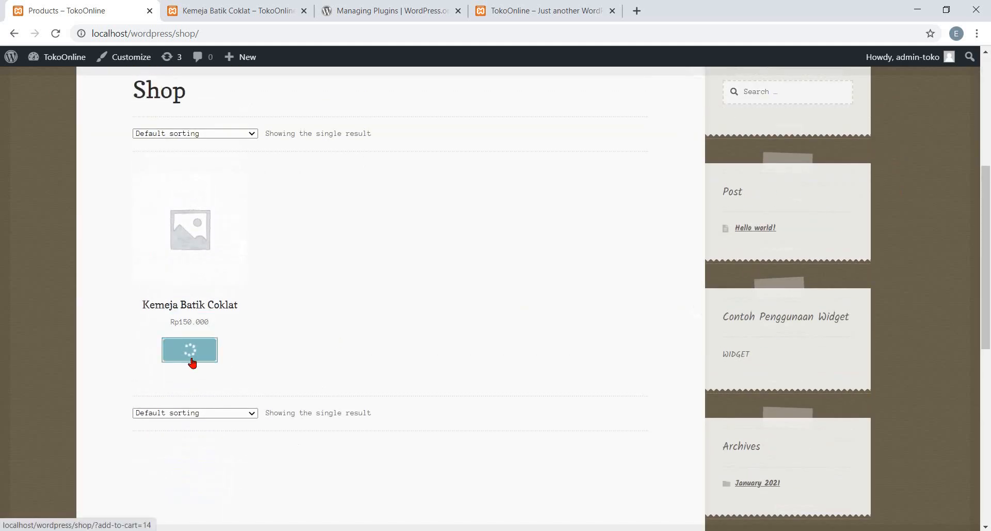
scroll(474, 318, "up", 5)
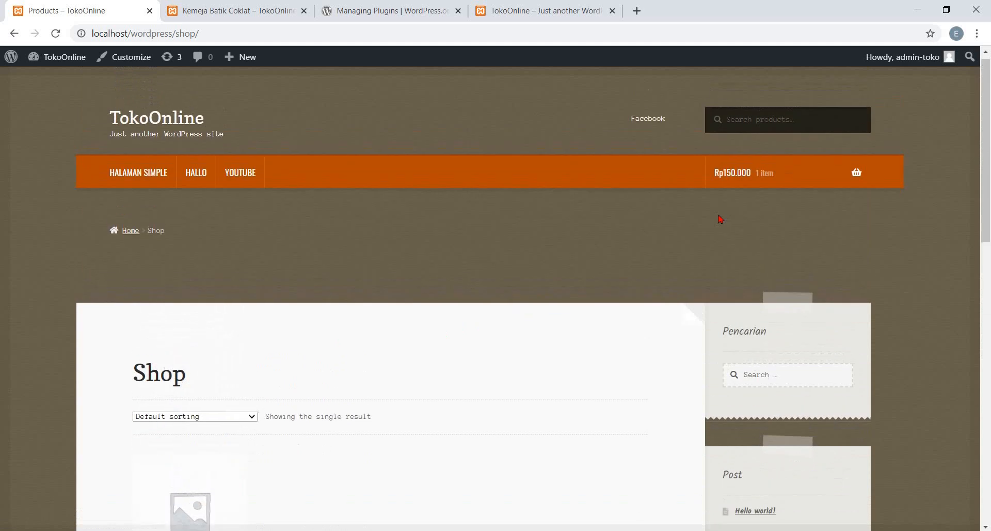
mouse_move(856, 173)
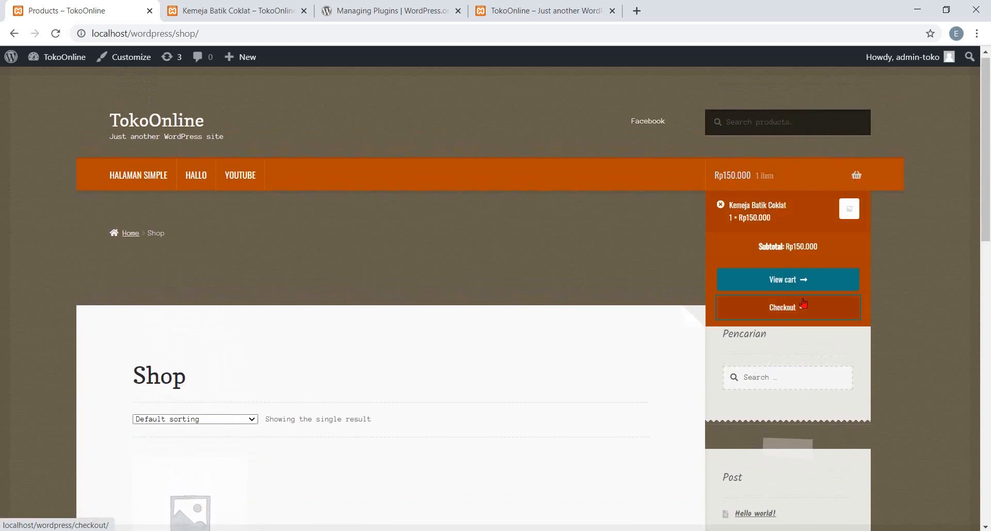
left_click(804, 303)
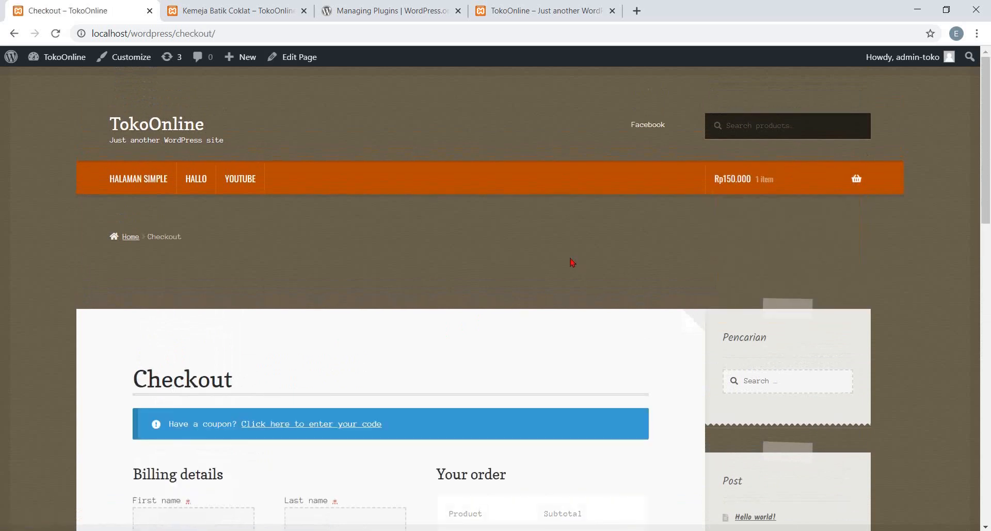
- Examine the checkout page's billing detail fields, payment options and order notes section
scroll(564, 221, "down", 5)
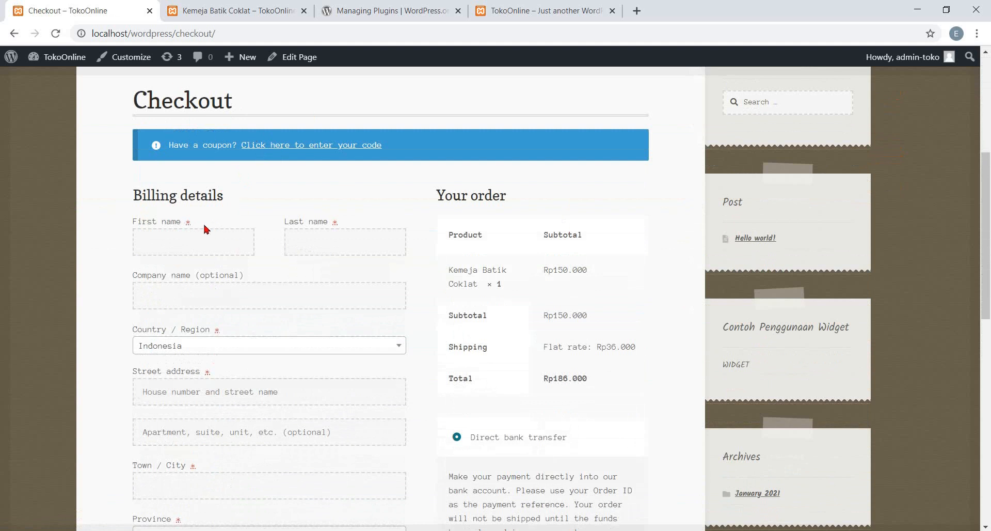
scroll(206, 228, "down", 1)
left_click(180, 209)
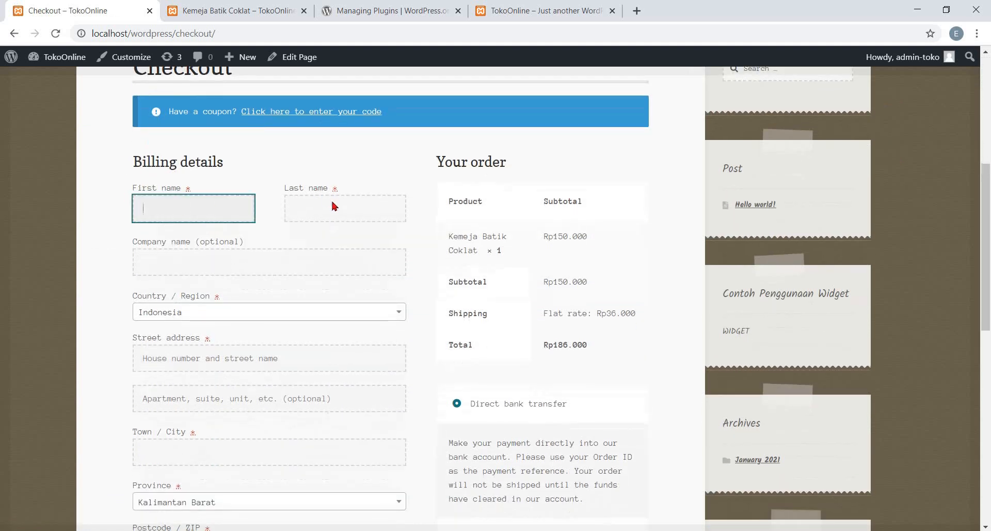
left_click(223, 263)
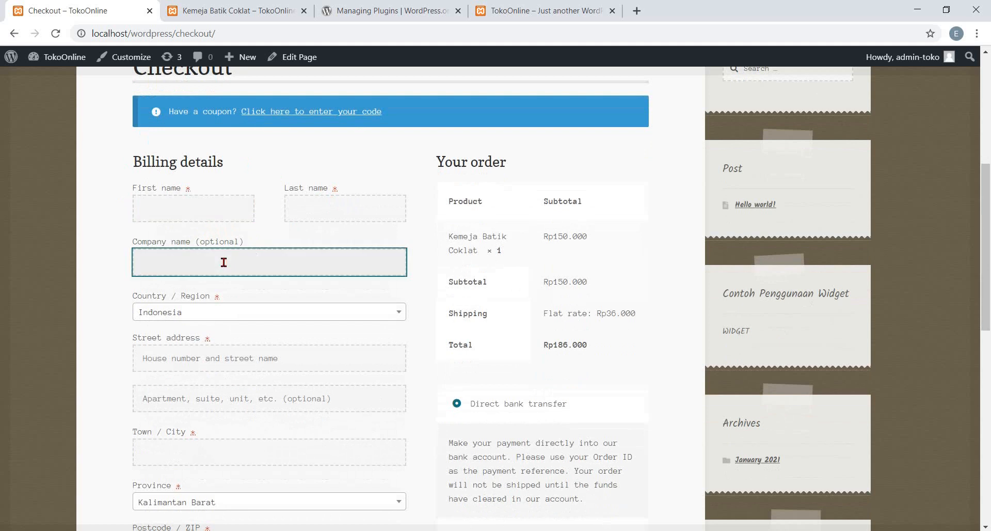
scroll(235, 284, "down", 2)
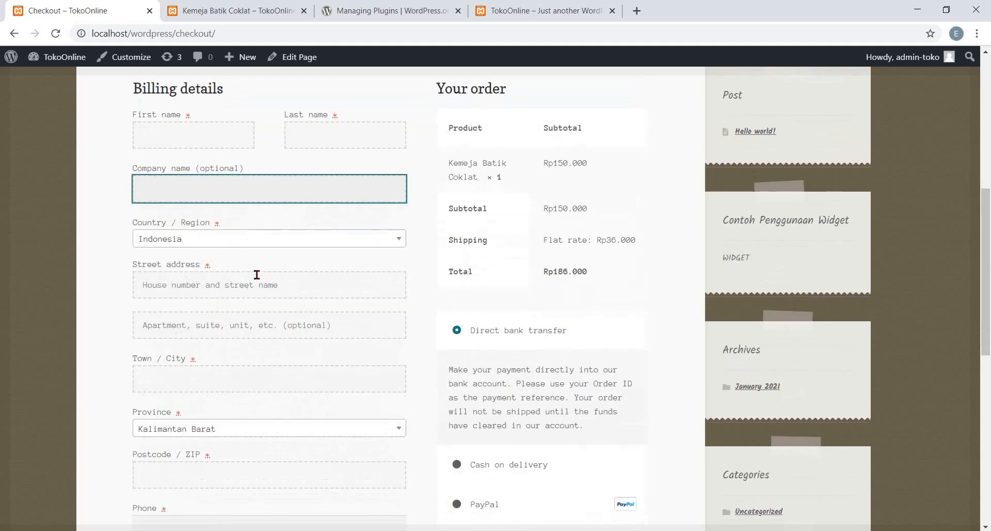
left_click(257, 274)
scroll(233, 374, "down", 2)
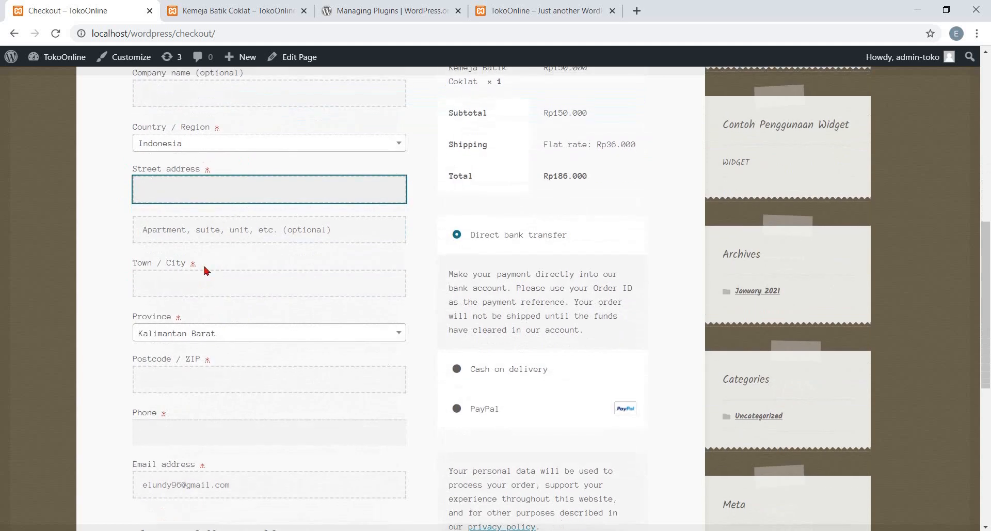
left_click(201, 285)
scroll(199, 288, "down", 2)
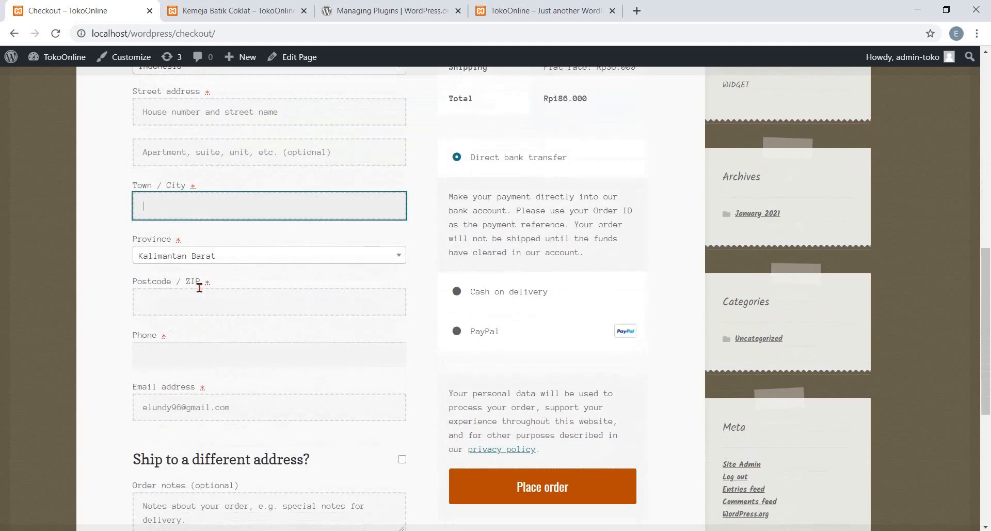
scroll(193, 320, "down", 1)
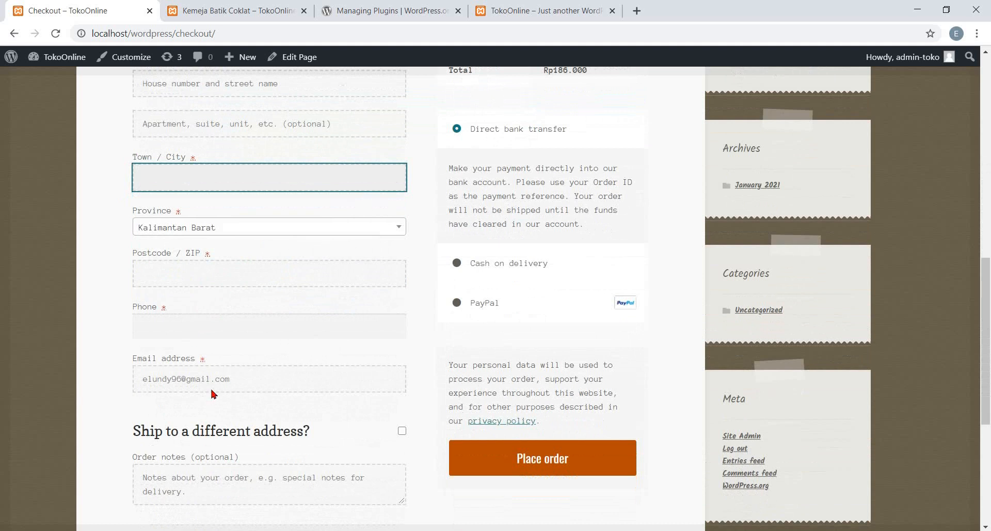
scroll(251, 403, "down", 2)
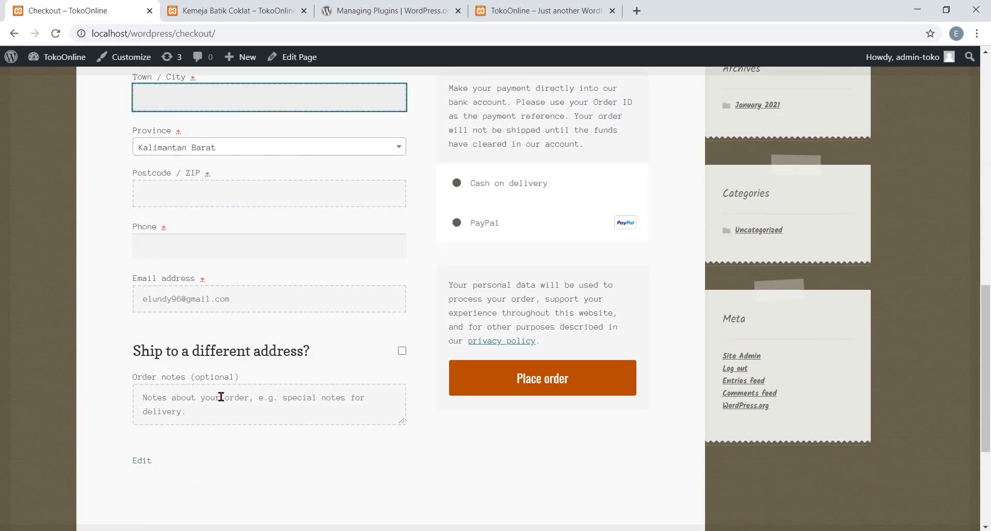
scroll(221, 397, "down", 3)
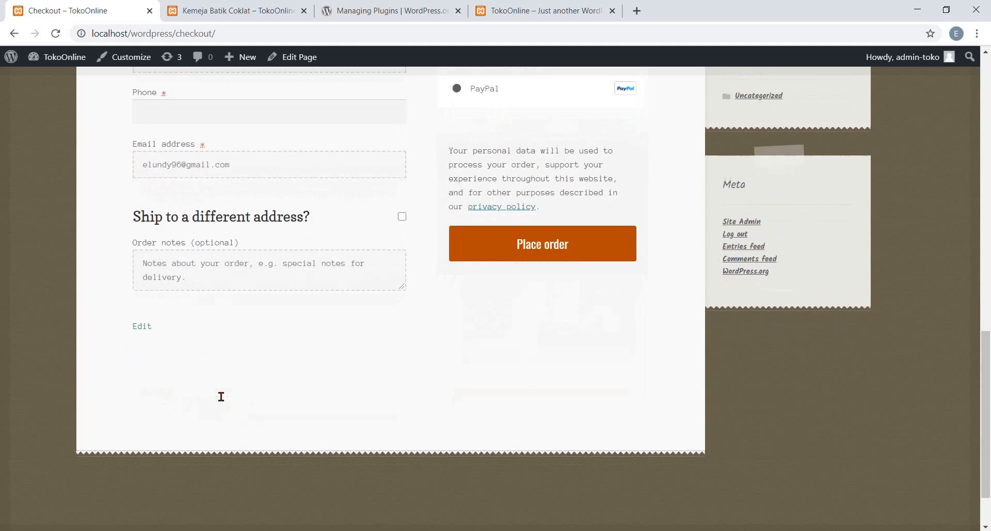
- Enable shipping to a different address to look through its extra fields, and disable it again
left_click(403, 212)
scroll(403, 212, "up", 6)
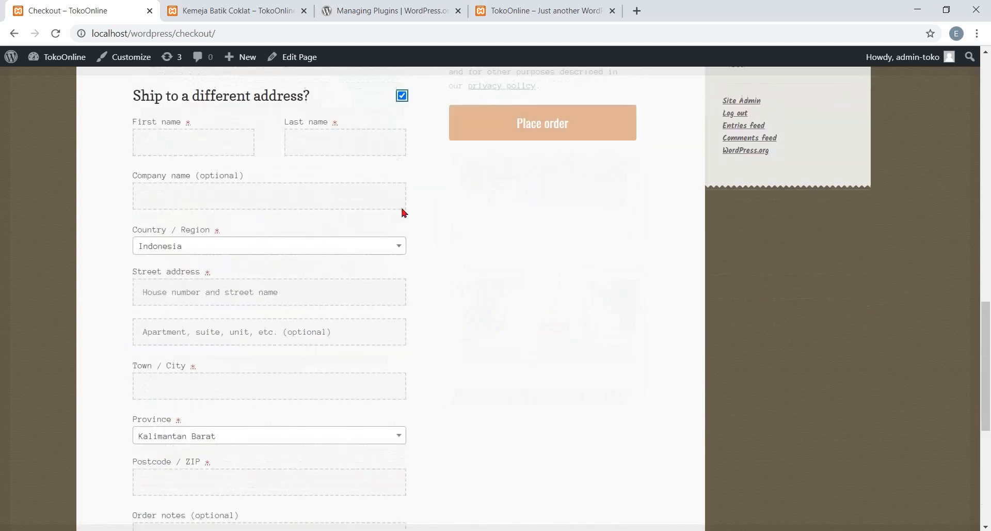
scroll(403, 212, "up", 3)
scroll(270, 265, "down", 9)
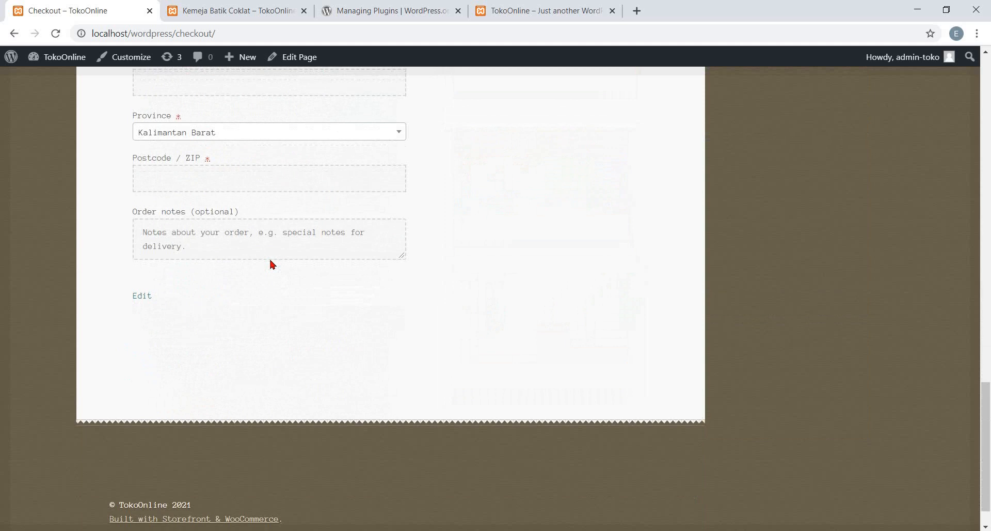
scroll(271, 265, "up", 8)
scroll(270, 264, "up", 2)
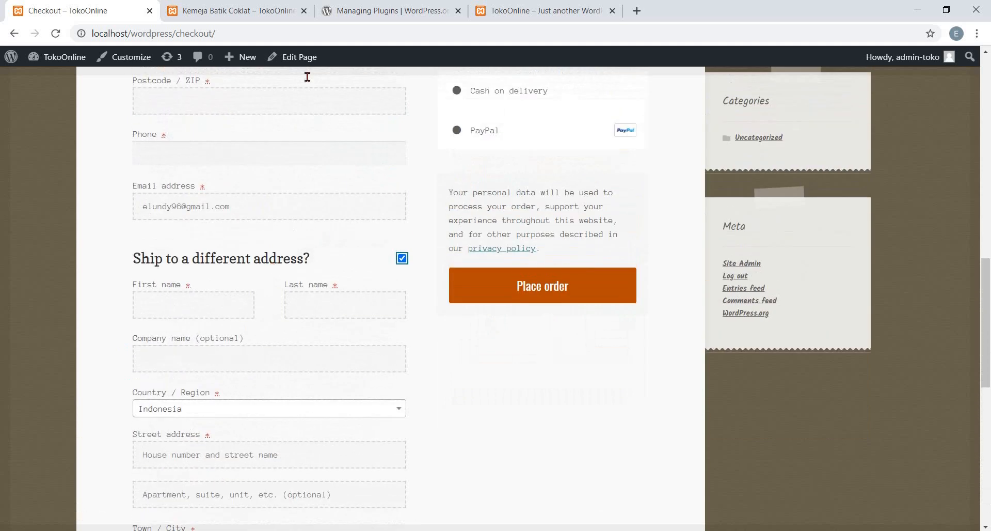
left_click(400, 255)
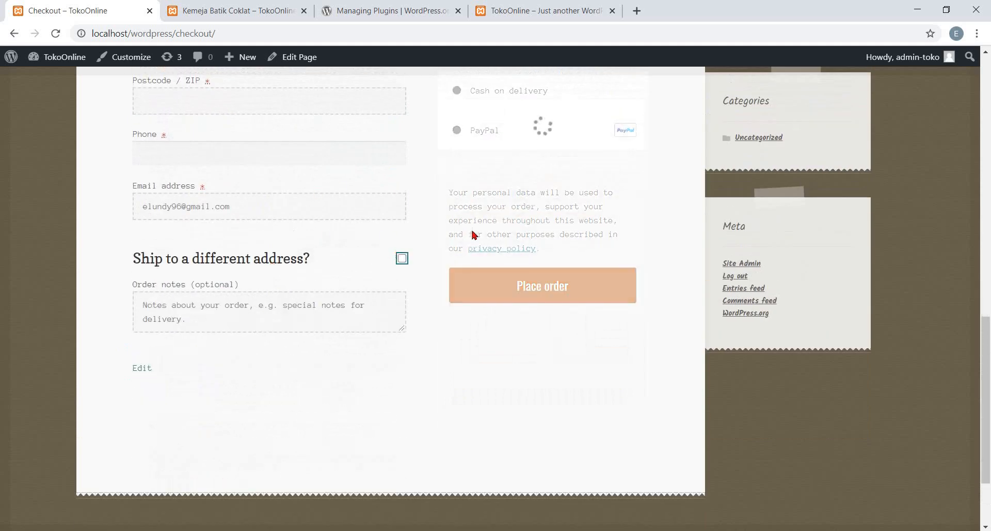
- Review the order summary, choose Cash on delivery as the payment method, and try to place the order
scroll(471, 227, "up", 4)
scroll(472, 230, "up", 5)
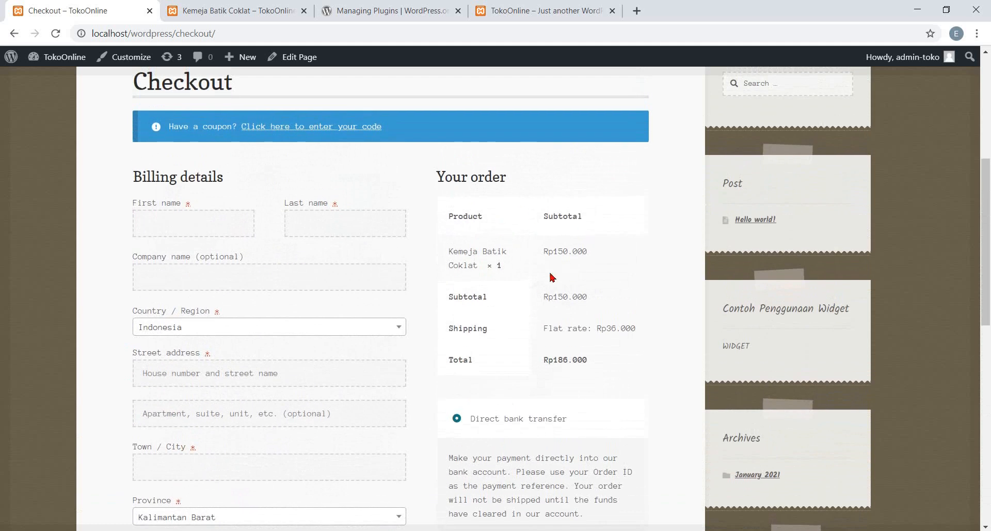
scroll(551, 277, "down", 2)
scroll(552, 277, "up", 1)
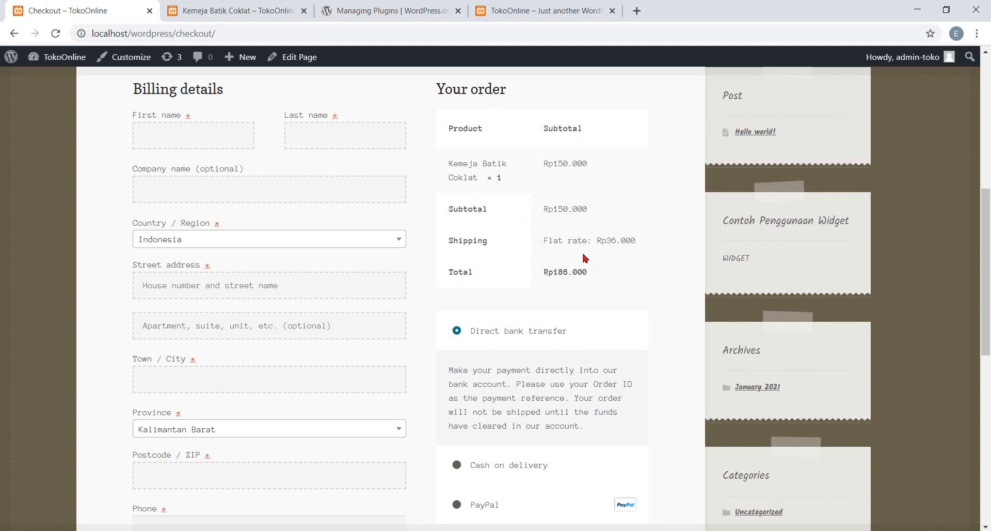
scroll(583, 254, "down", 2)
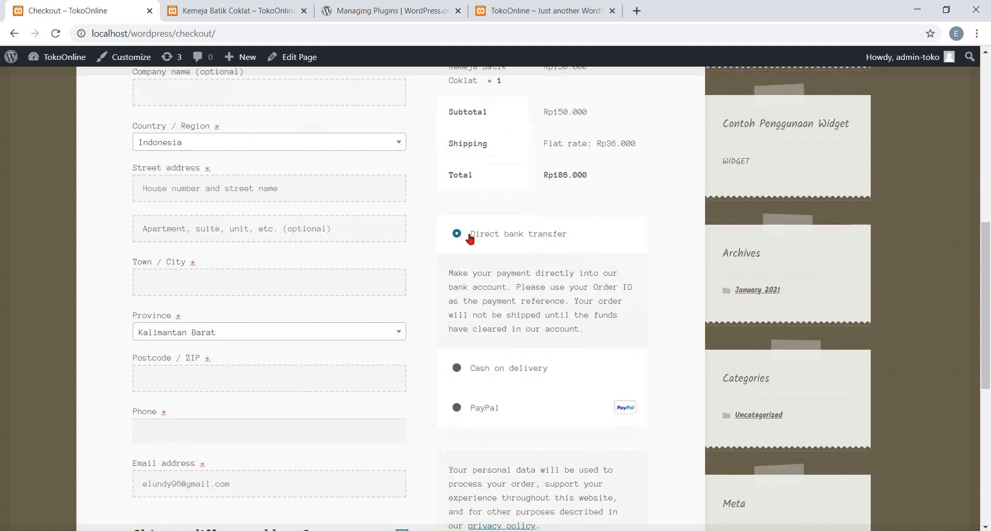
left_click(471, 367)
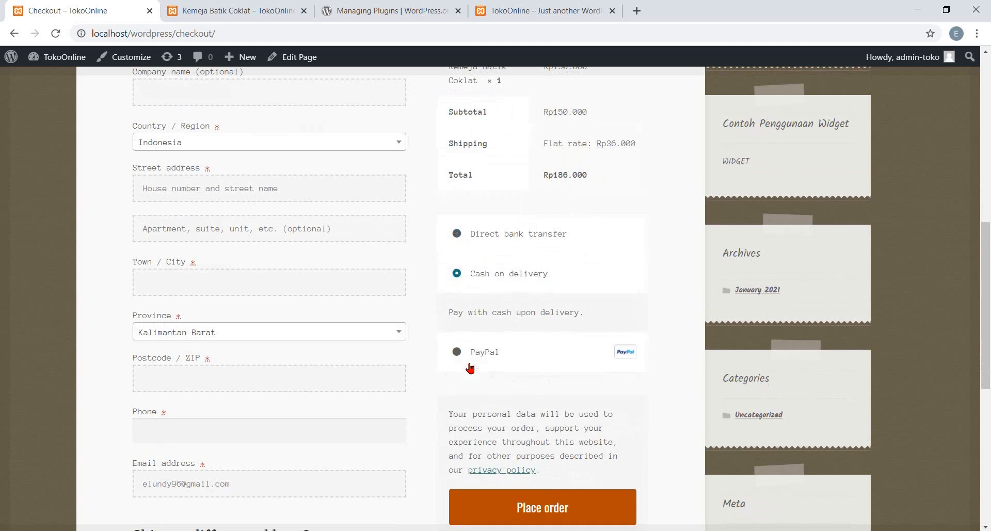
scroll(493, 311, "down", 2)
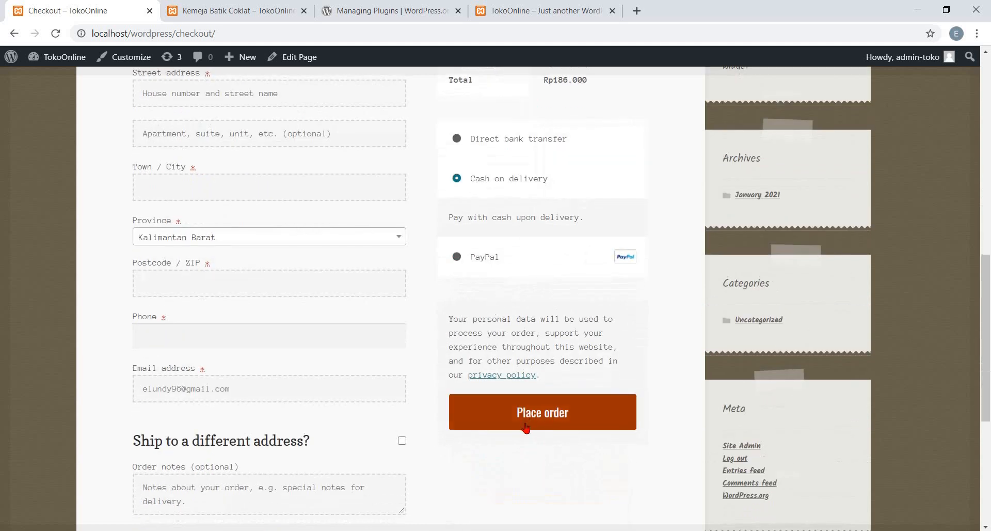
scroll(525, 426, "down", 3)
left_click(543, 284)
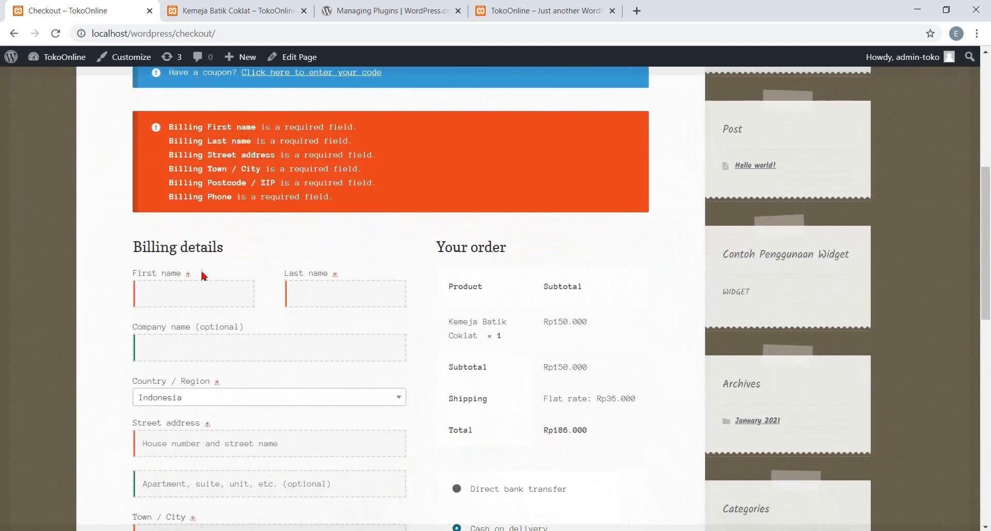
- Fill in the customer's first name, last name and street address in the billing details
left_click(202, 285)
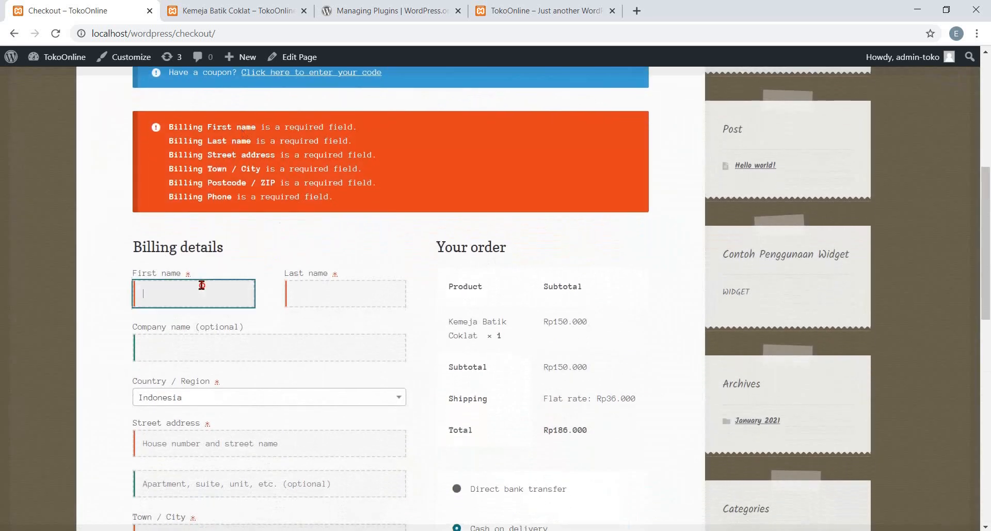
type("e")
key("Tab")
type("eric")
key("Tab")
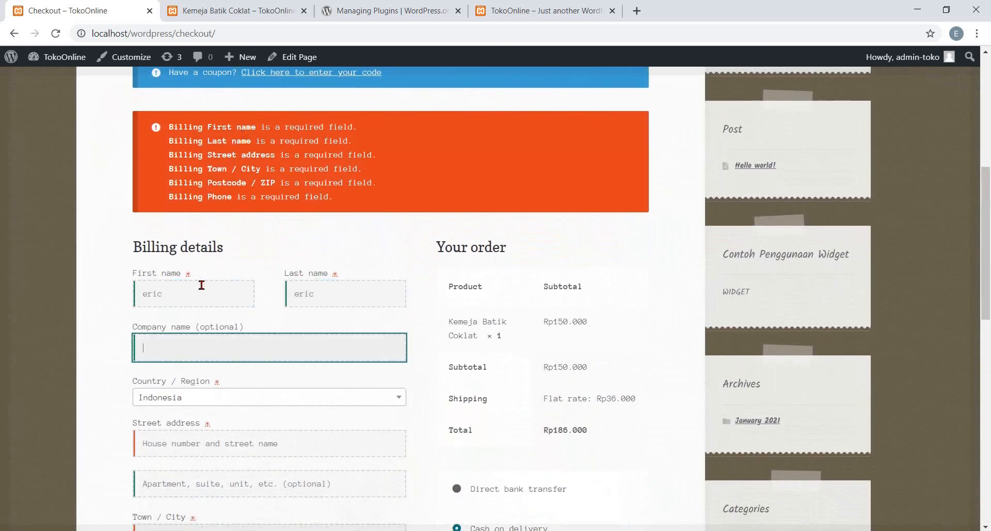
key("Tab")
key("Tab")
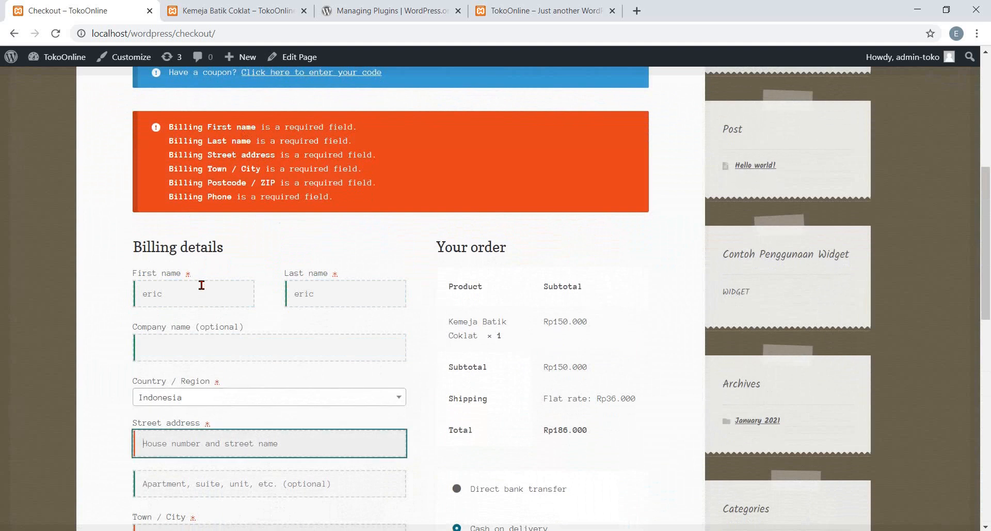
type("Jln. Pembeli")
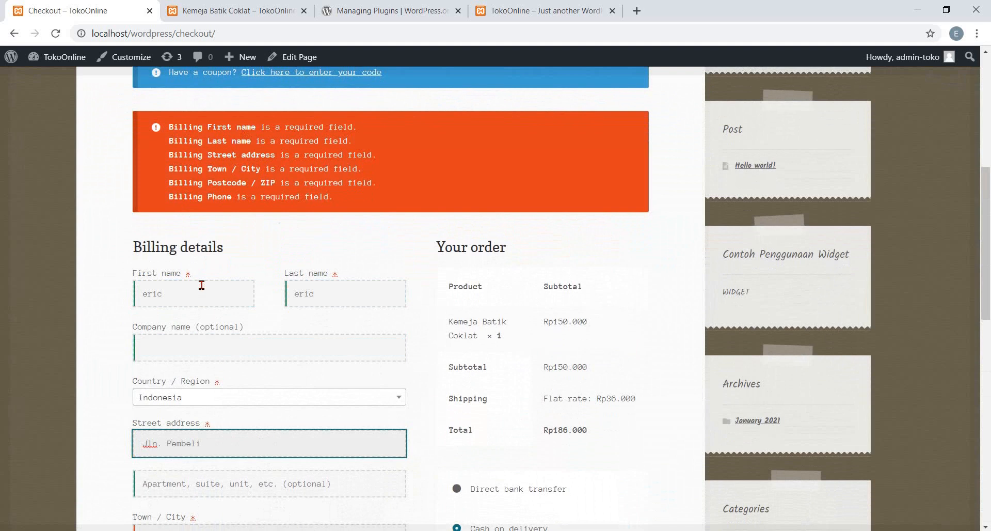
- Complete the billing address with the customer's town or city, province and postcode
scroll(201, 285, "down", 5)
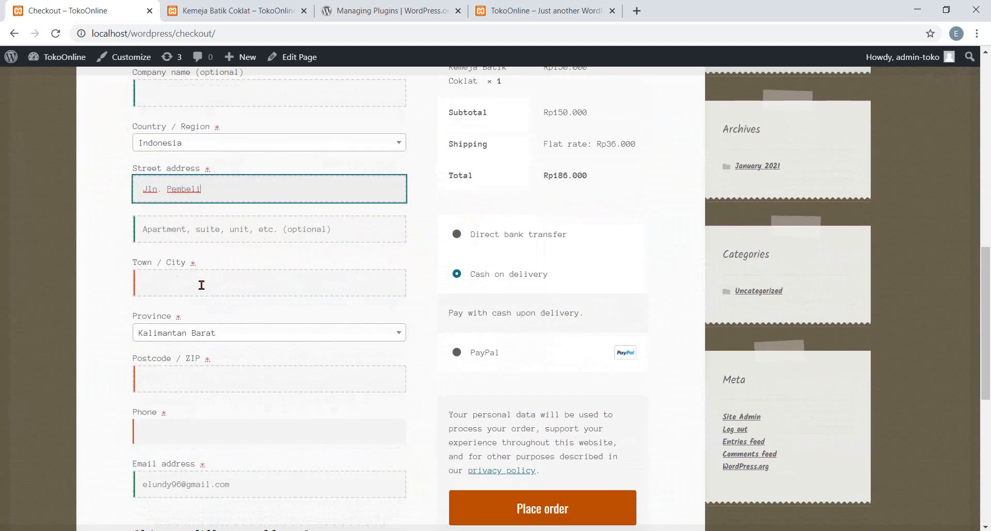
left_click(201, 285)
type("Pontianak")
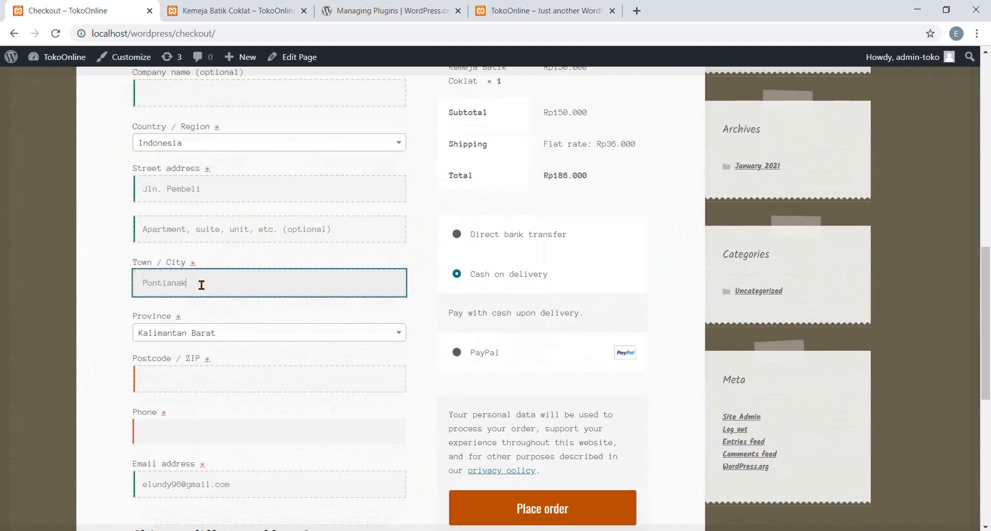
left_click(205, 333)
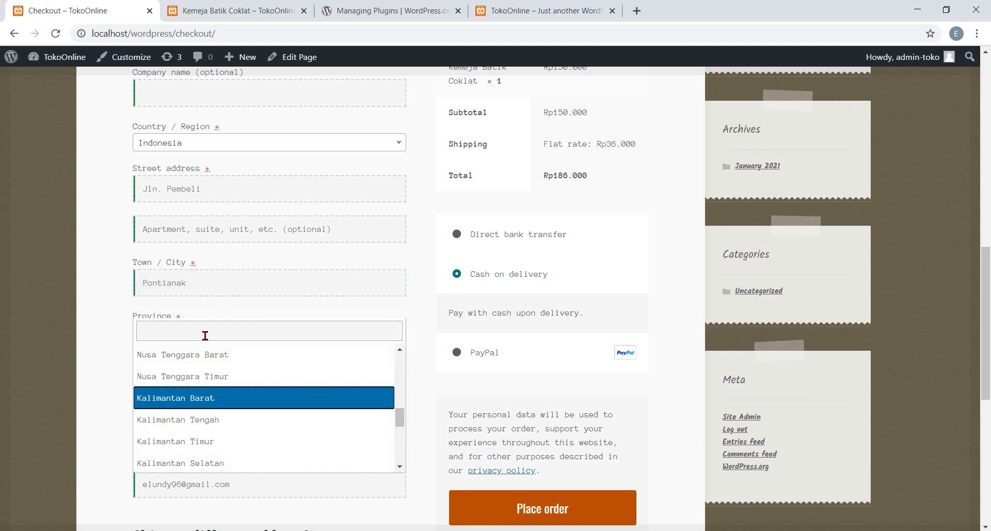
left_click(169, 397)
scroll(169, 397, "down", 2)
left_click(186, 296)
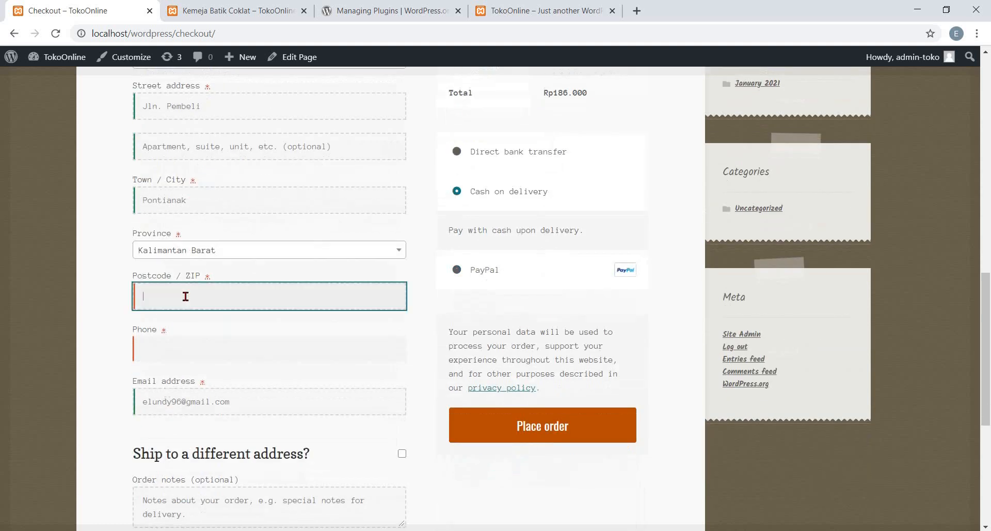
type("78421")
- Enter the customer's phone number and replace the billing e-mail address with the customer's e-mail
left_click(175, 348)
type("0812")
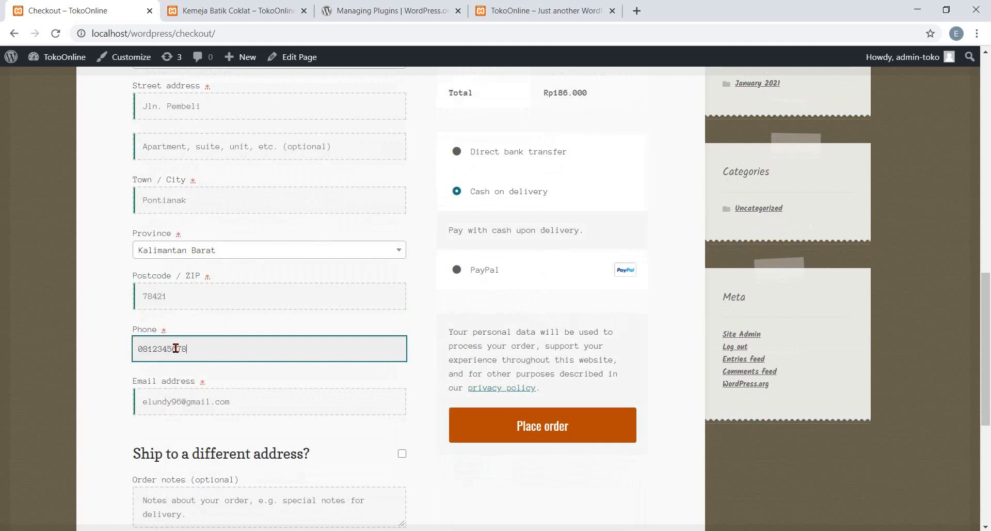
left_click(158, 403)
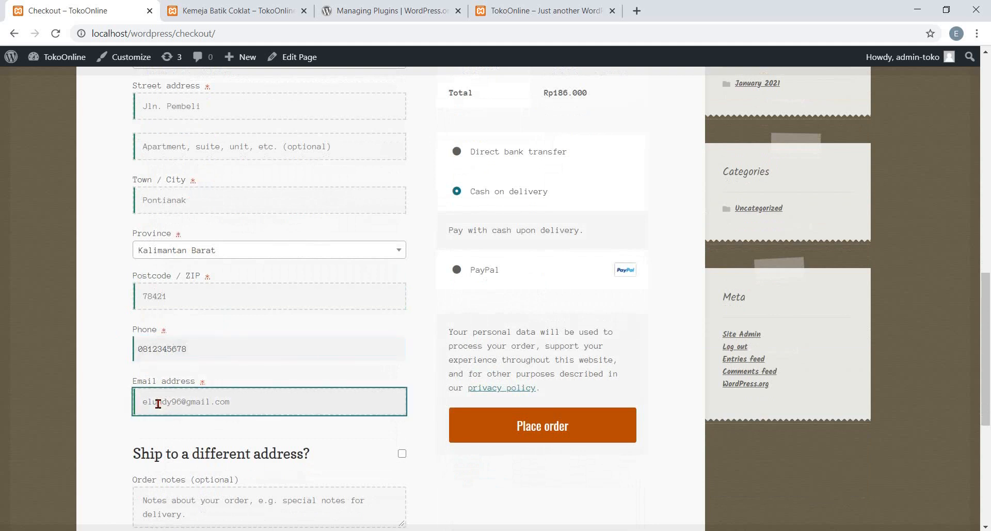
type("ee")
key("BackSpace")
key("ctrl+a")
type("er")
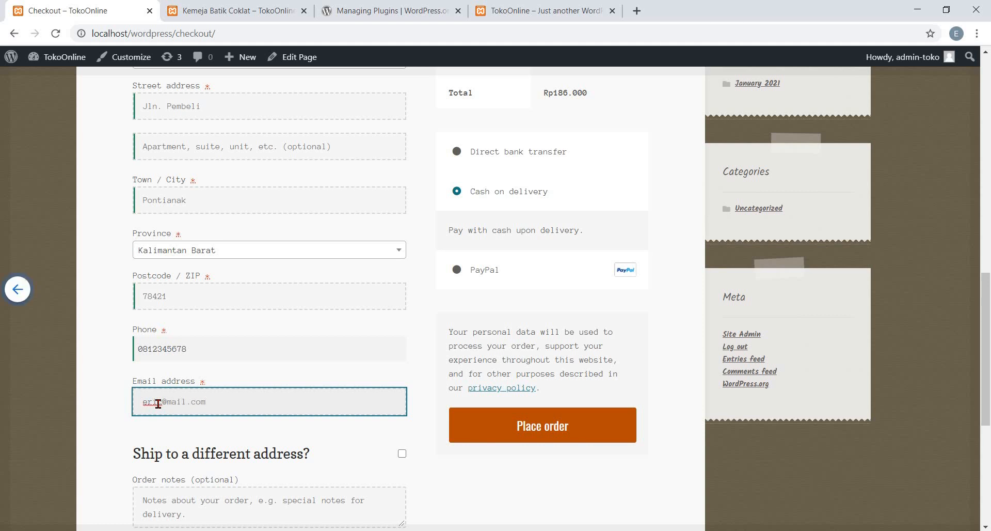
- Place the cash-on-delivery order and review the order confirmation, including the order details, billing address and shipping address
left_click(571, 427)
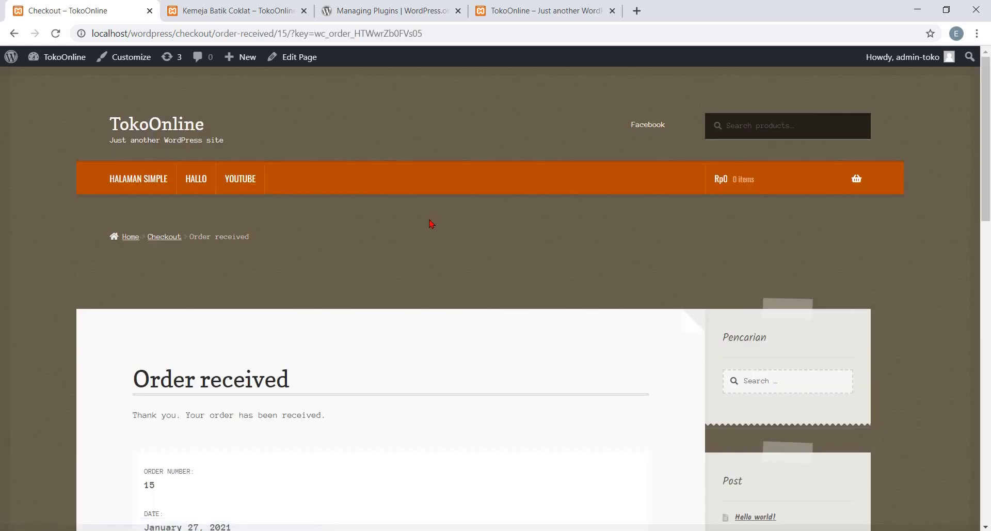
scroll(278, 308, "down", 6)
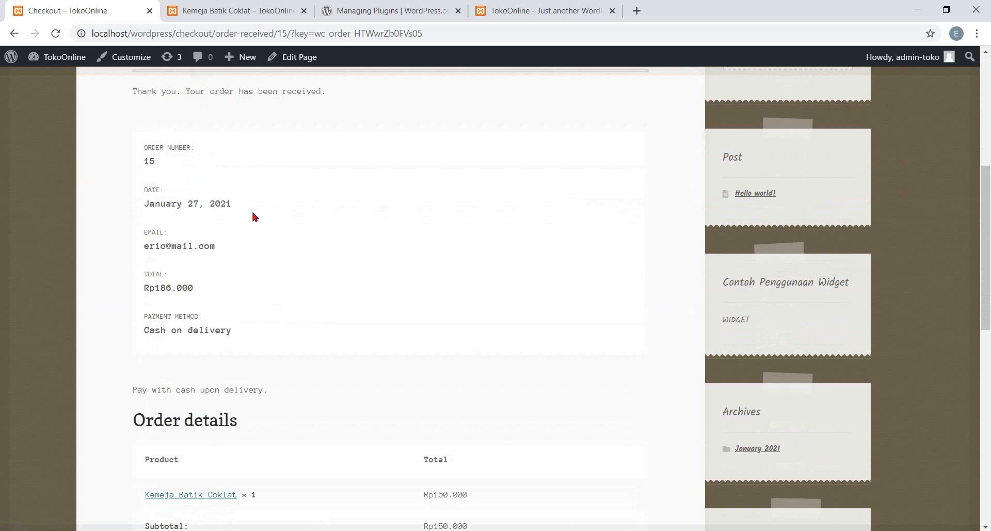
scroll(205, 314, "down", 2)
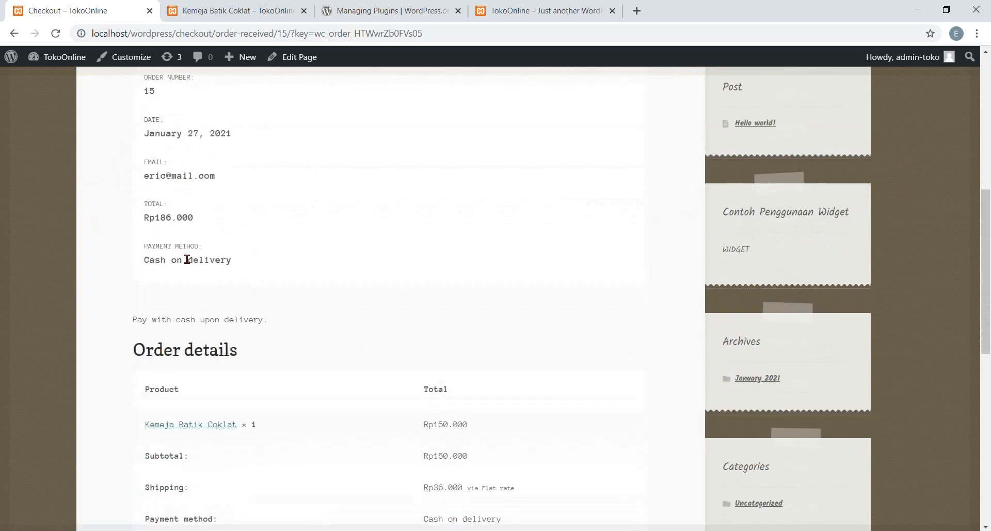
scroll(187, 259, "down", 1)
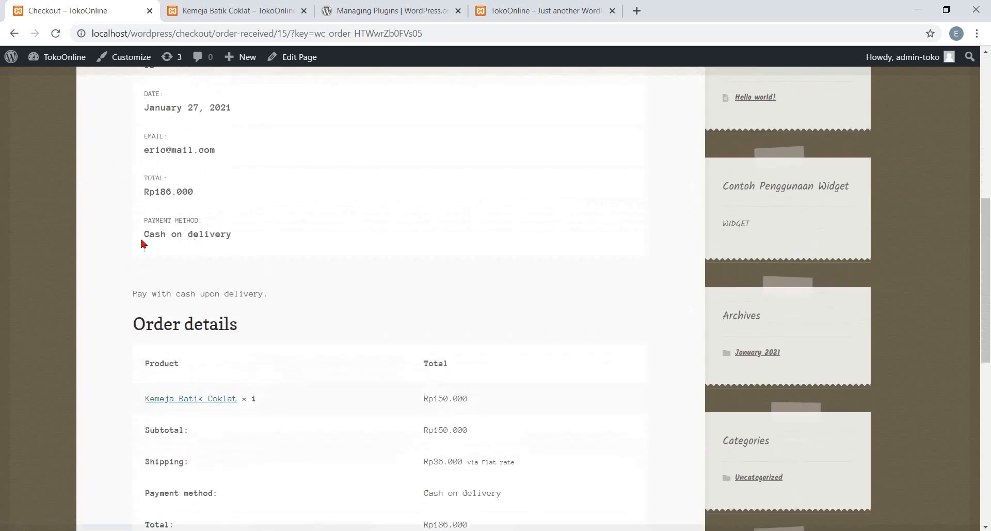
scroll(257, 232, "down", 3)
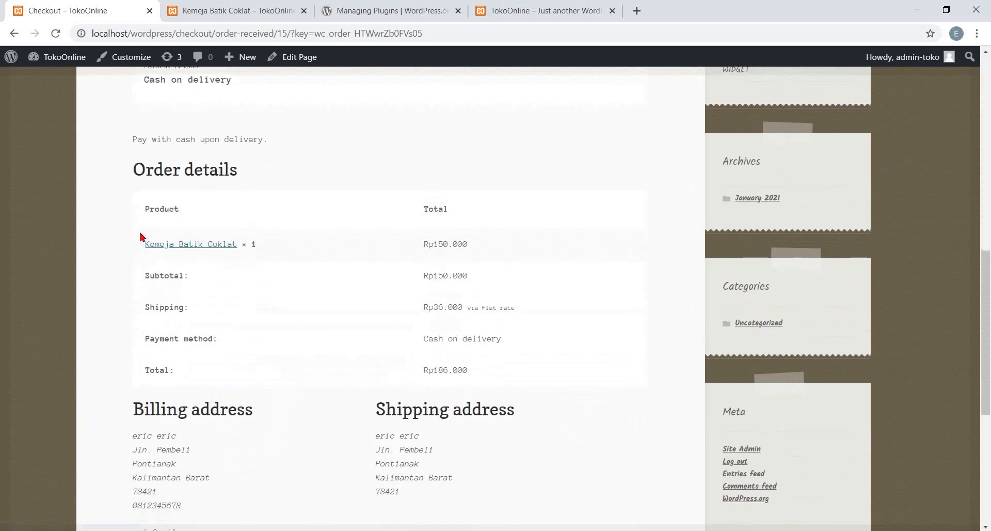
scroll(303, 266, "down", 3)
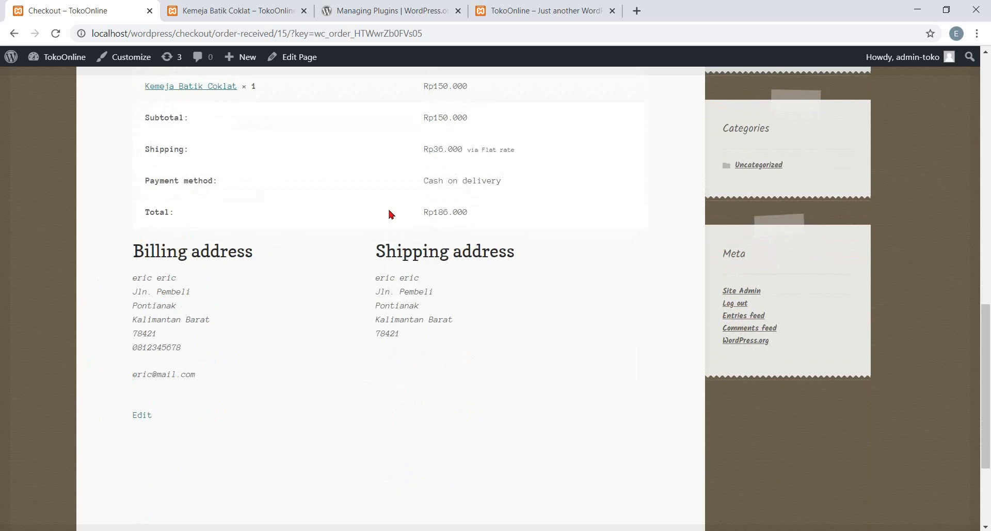
scroll(421, 394, "down", 3)
scroll(420, 394, "up", 16)
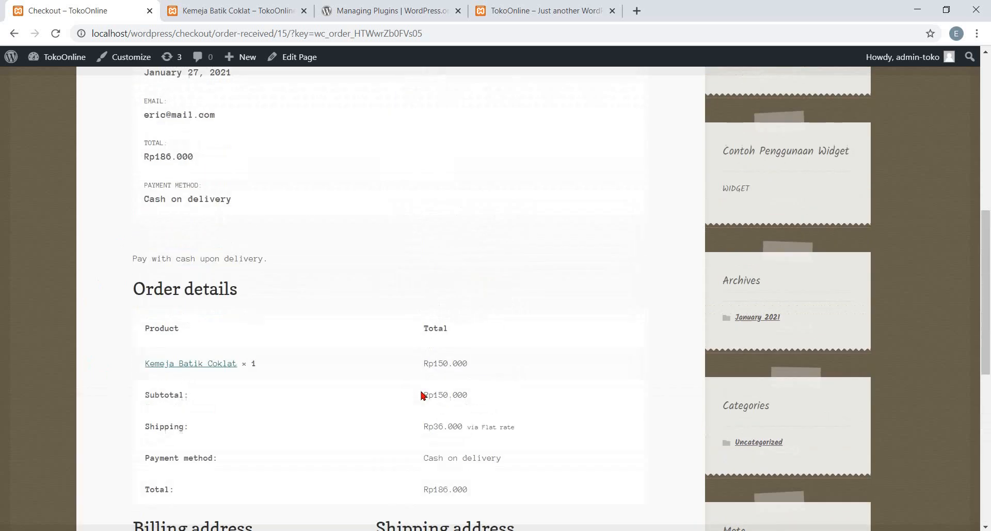
scroll(422, 396, "down", 15)
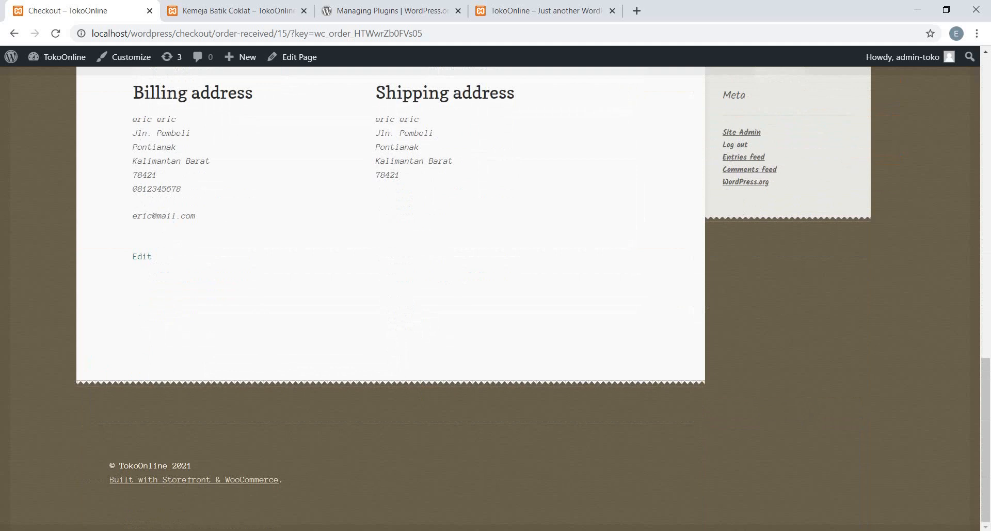
scroll(586, 417, "up", 10)
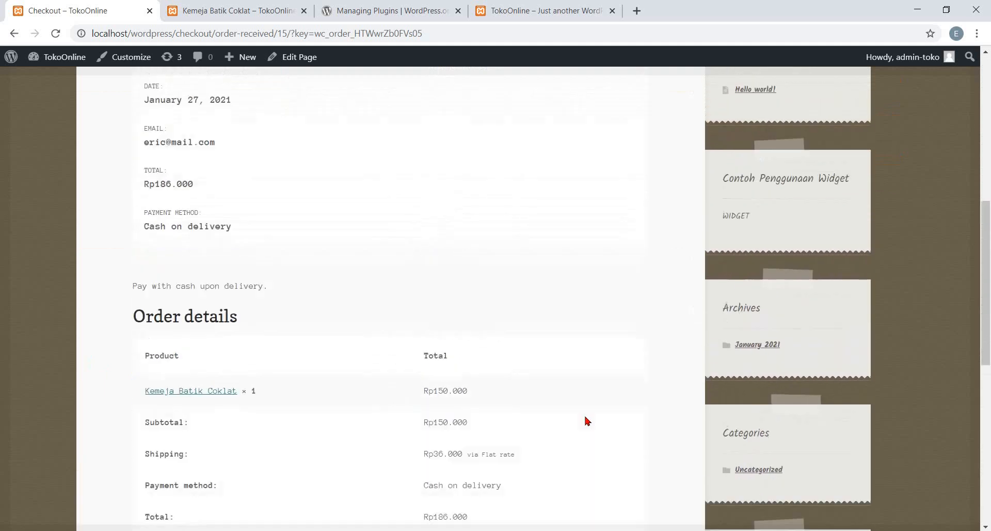
scroll(585, 420, "up", 3)
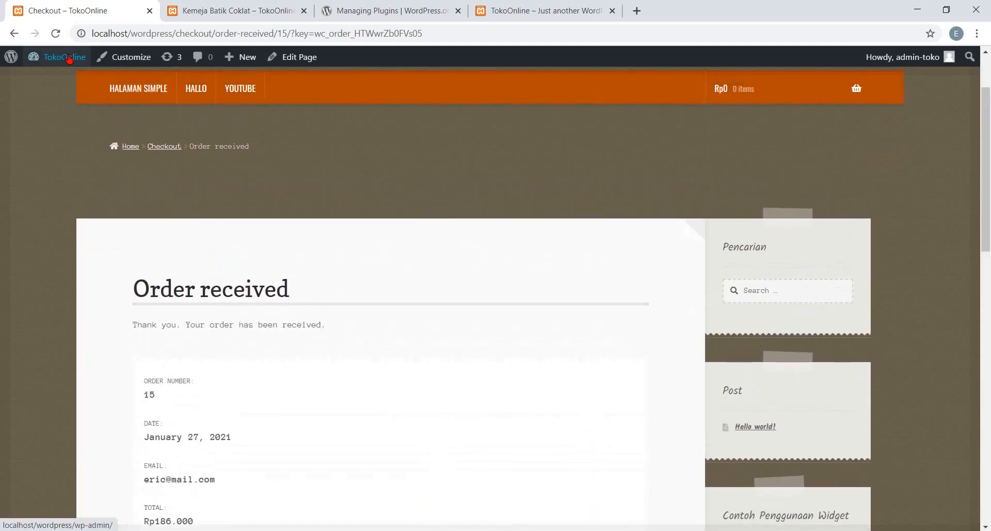
- Leave the storefront for the WordPress admin area and open the WooCommerce home overview
mouse_move(64, 53)
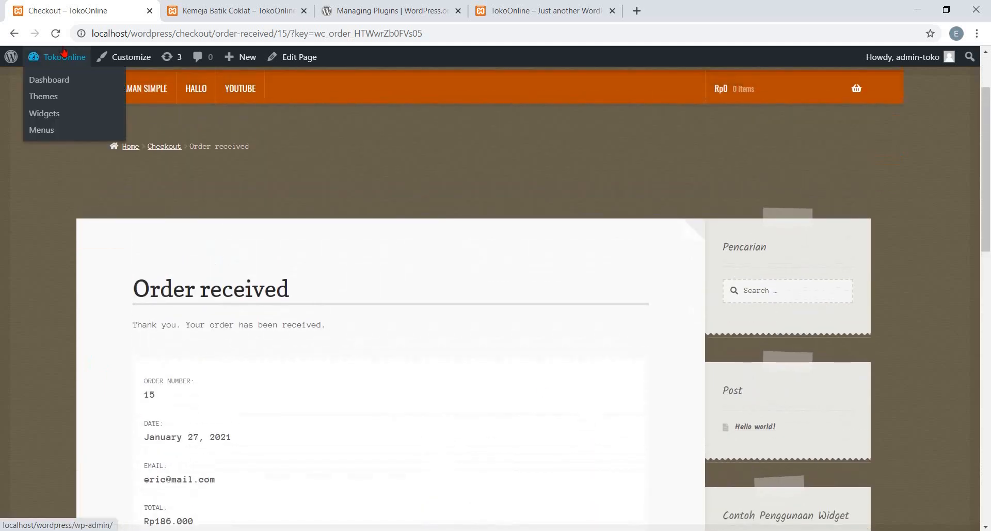
left_click(11, 56)
scroll(360, 287, "down", 2)
scroll(360, 287, "down", 2)
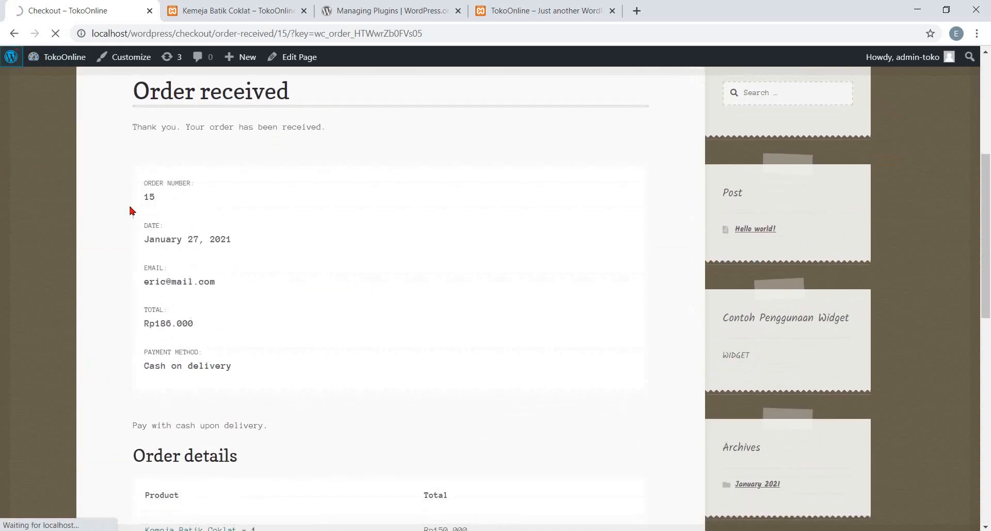
scroll(295, 354, "down", 9)
scroll(295, 355, "up", 5)
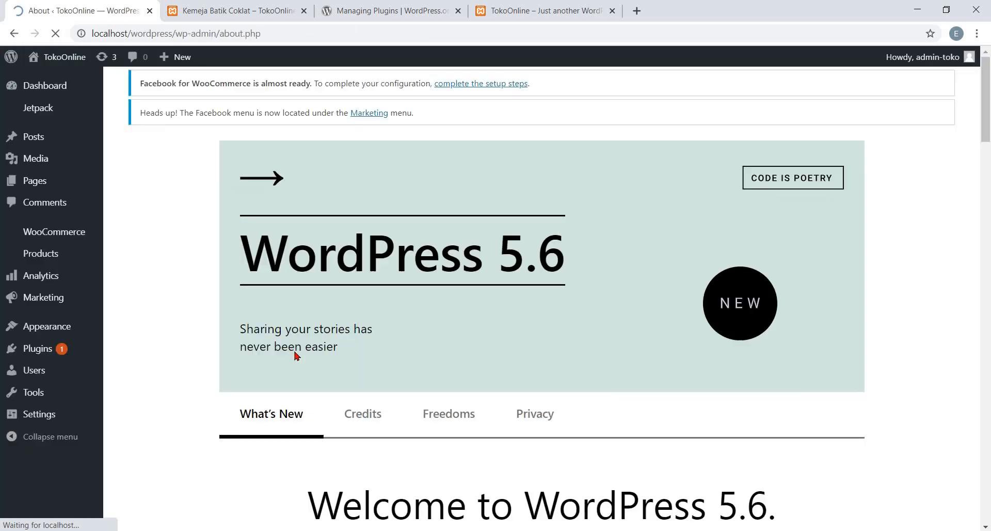
scroll(294, 355, "down", 12)
scroll(295, 354, "up", 9)
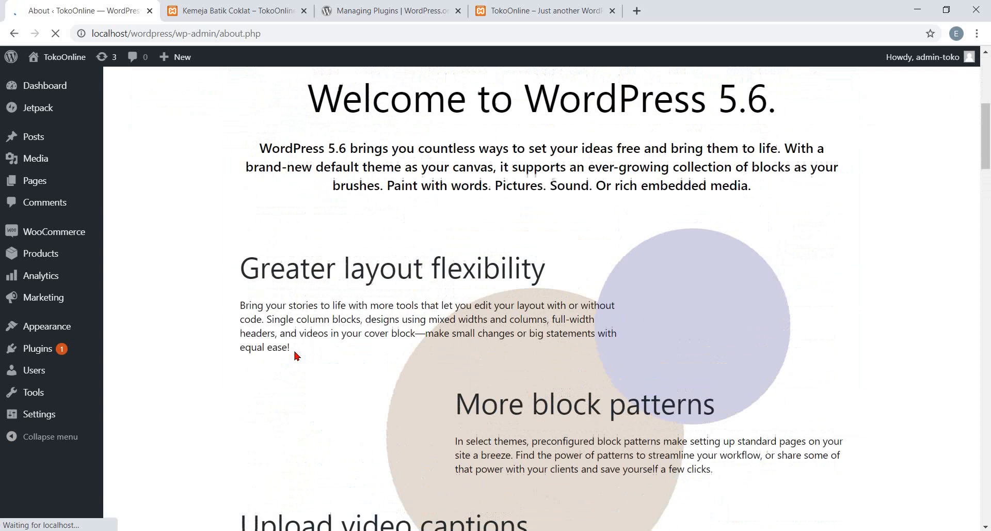
scroll(295, 354, "down", 11)
scroll(295, 354, "down", 9)
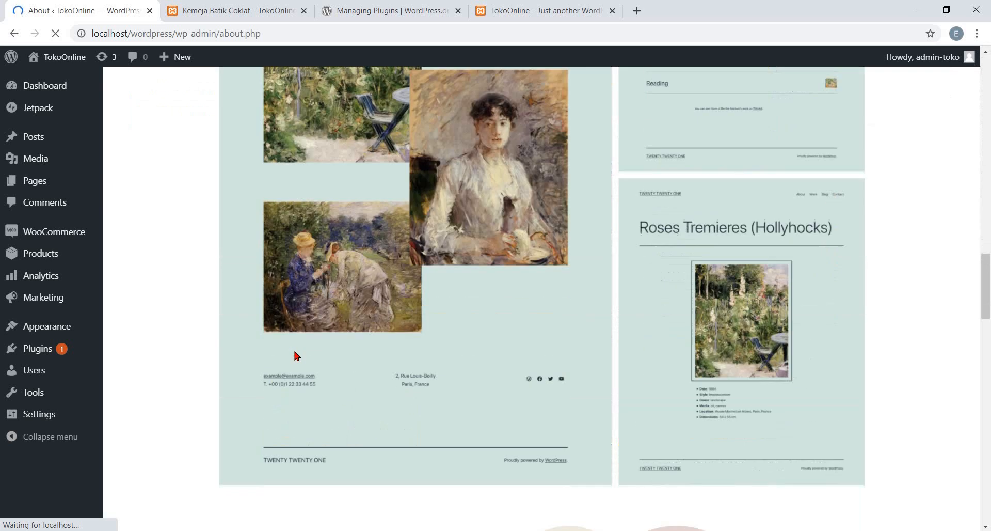
scroll(294, 355, "up", 20)
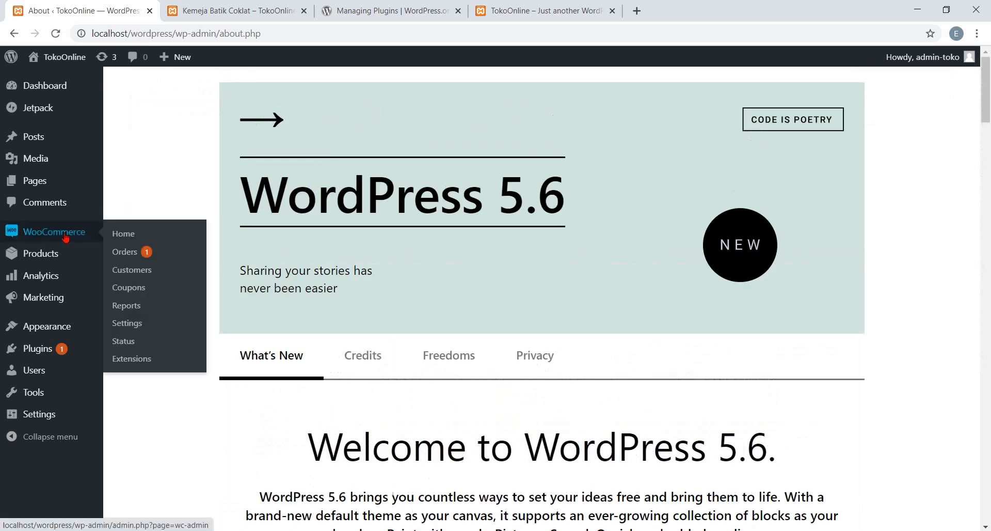
left_click(65, 237)
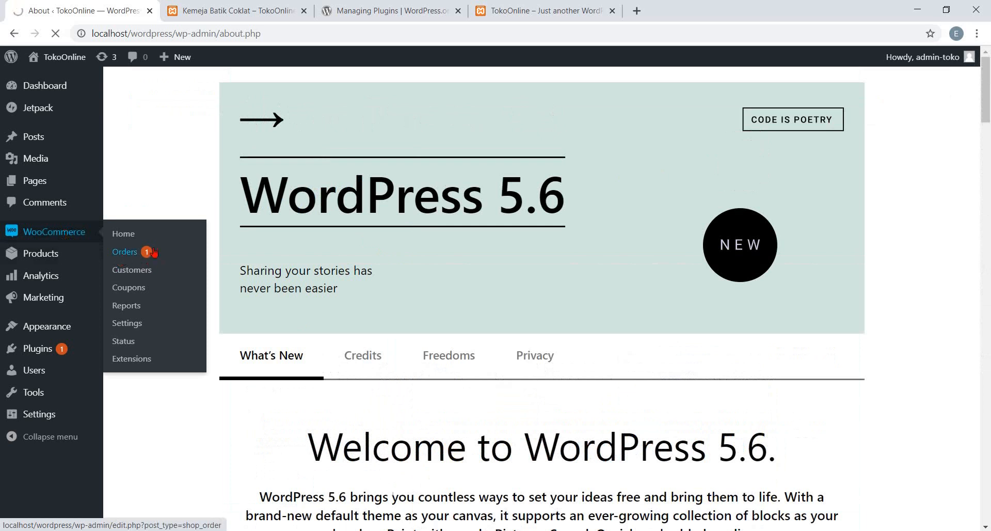
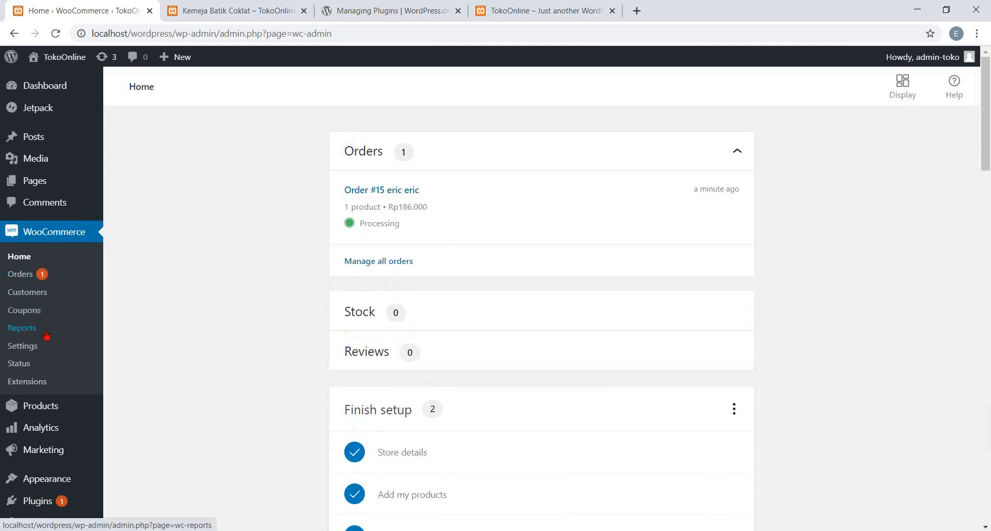
- Open the WooCommerce system status report and look through its environment, database, settings and theme sections
left_click(28, 366)
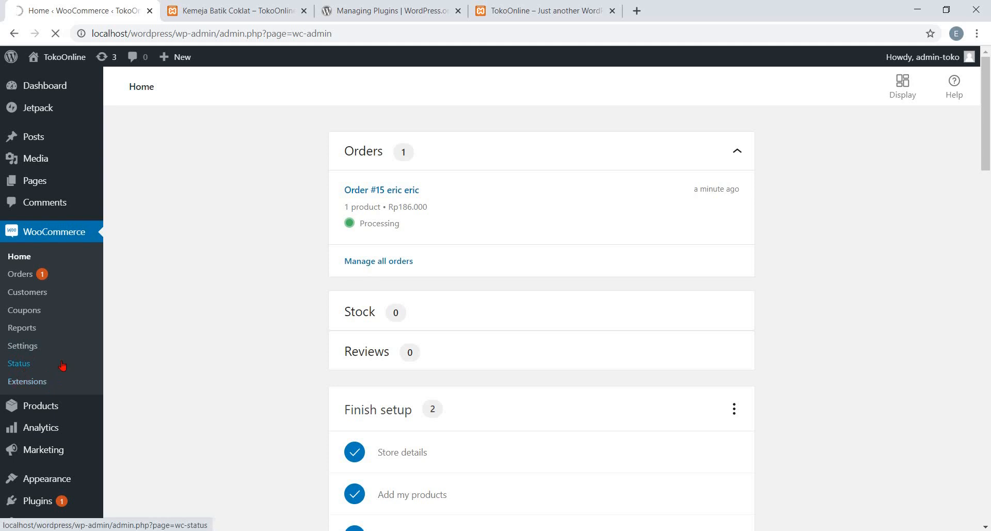
left_click(21, 363)
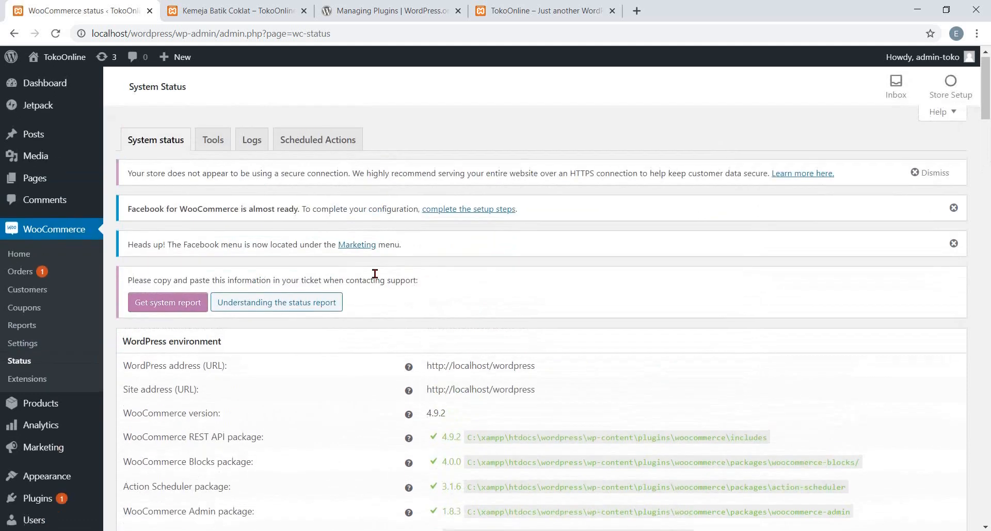
scroll(421, 340, "down", 8)
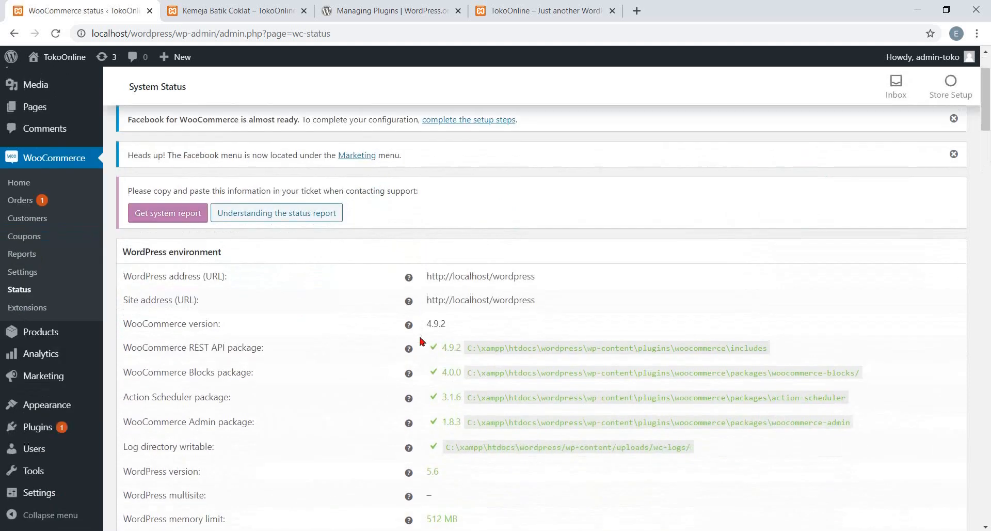
scroll(420, 341, "down", 20)
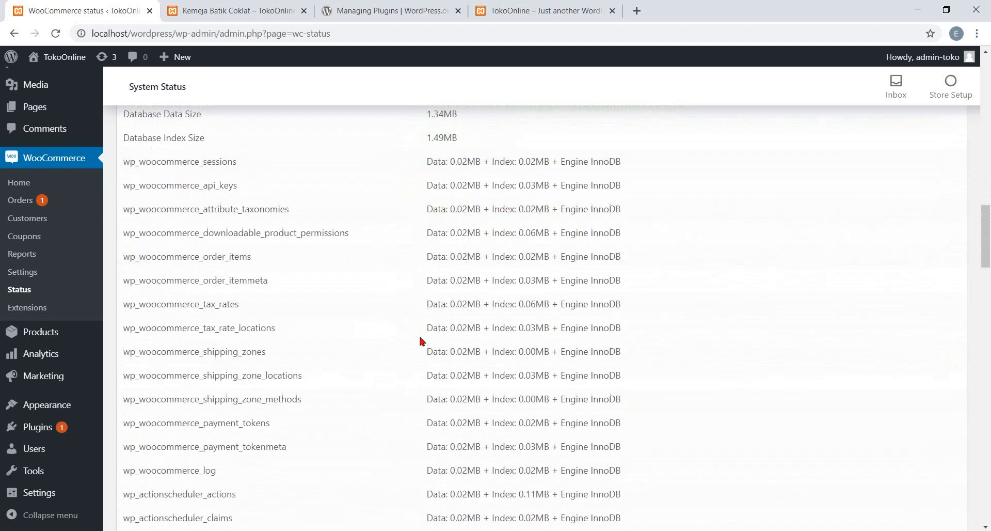
scroll(421, 341, "down", 15)
scroll(420, 341, "up", 20)
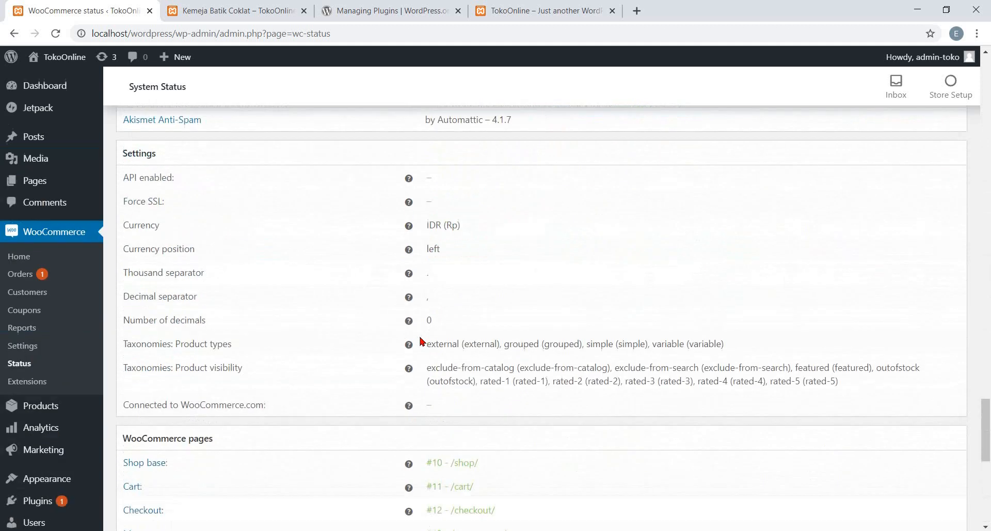
scroll(421, 341, "down", 20)
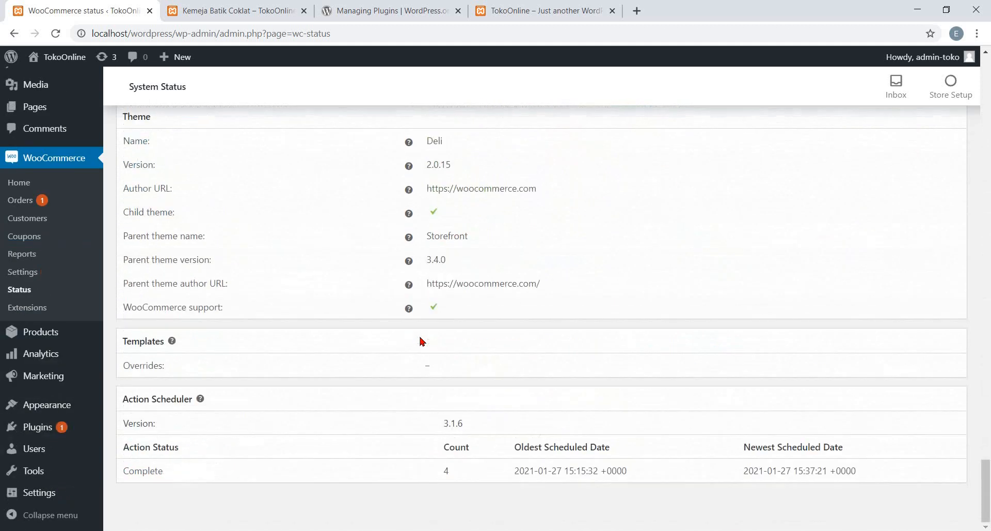
scroll(421, 341, "up", 20)
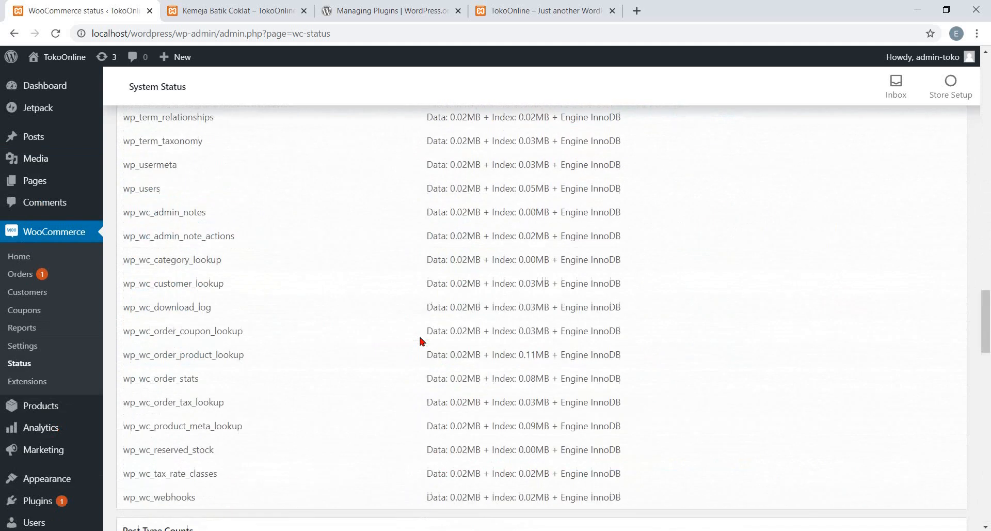
- Open the newly placed order from the WooCommerce orders list and examine its customer details, items, totals and custom fields
left_click(28, 273)
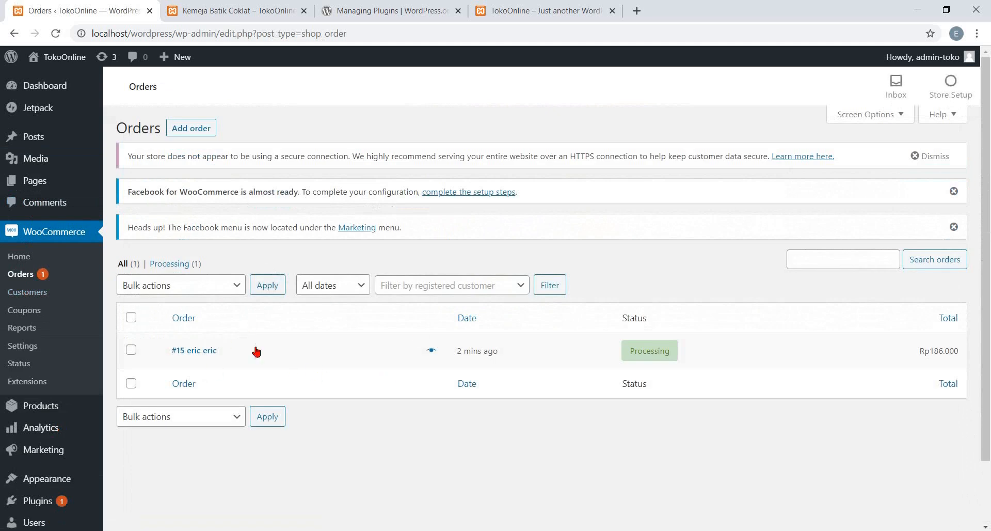
left_click(210, 351)
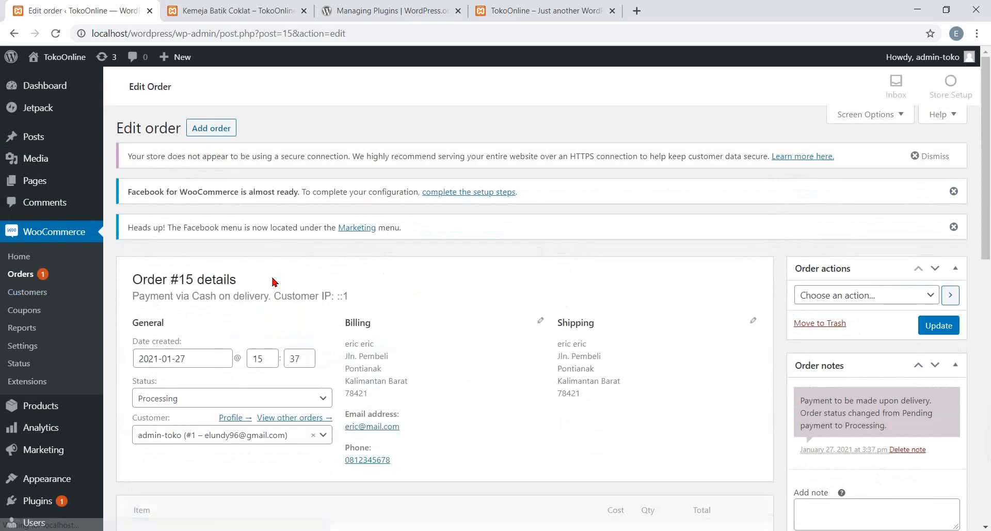
scroll(451, 317, "down", 12)
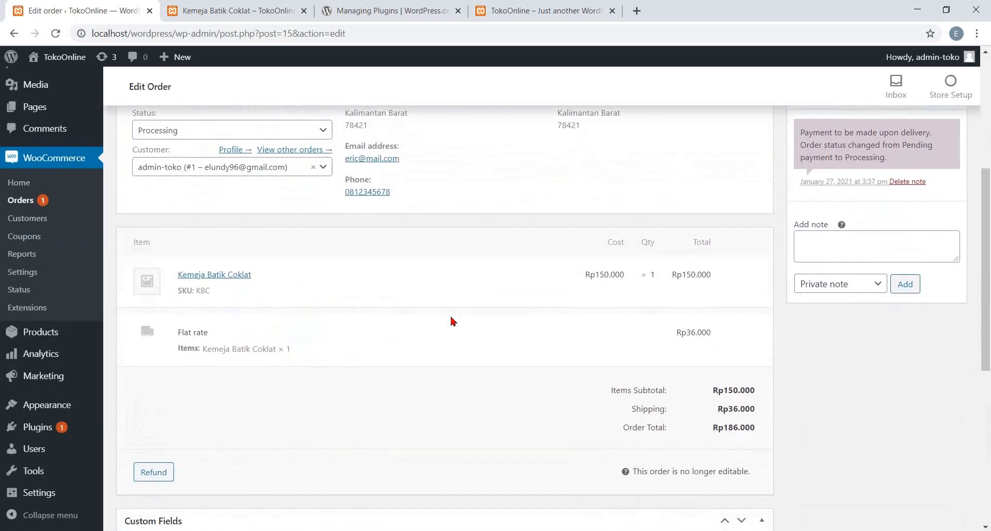
scroll(451, 317, "up", 12)
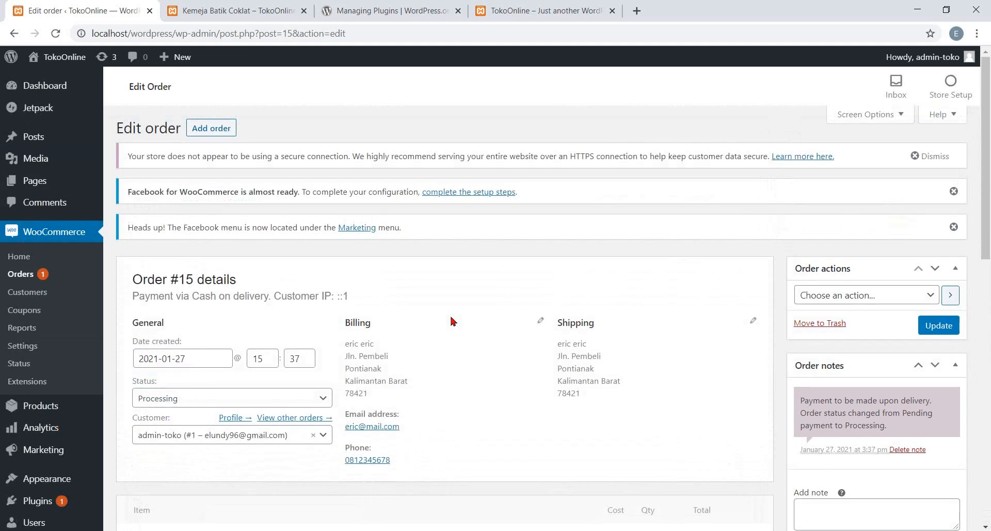
scroll(451, 321, "down", 12)
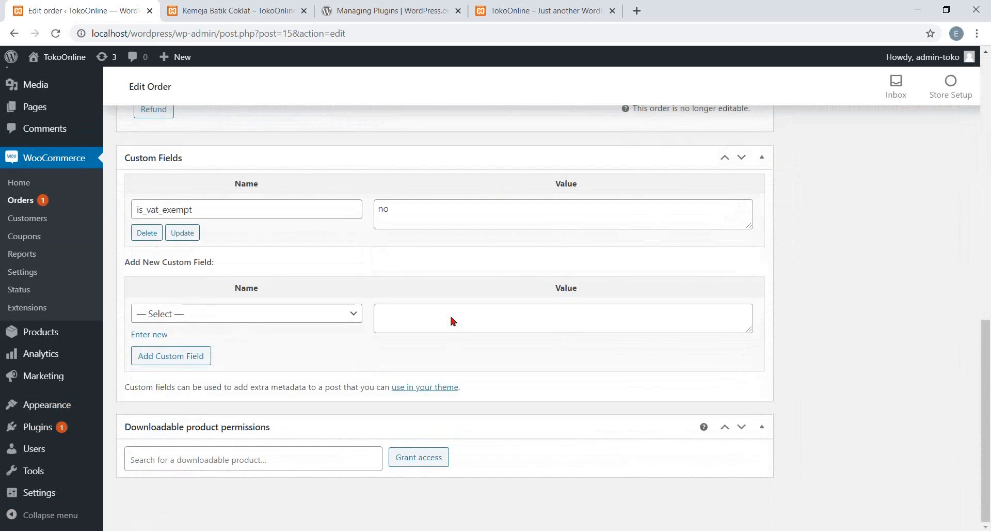
scroll(451, 322, "up", 12)
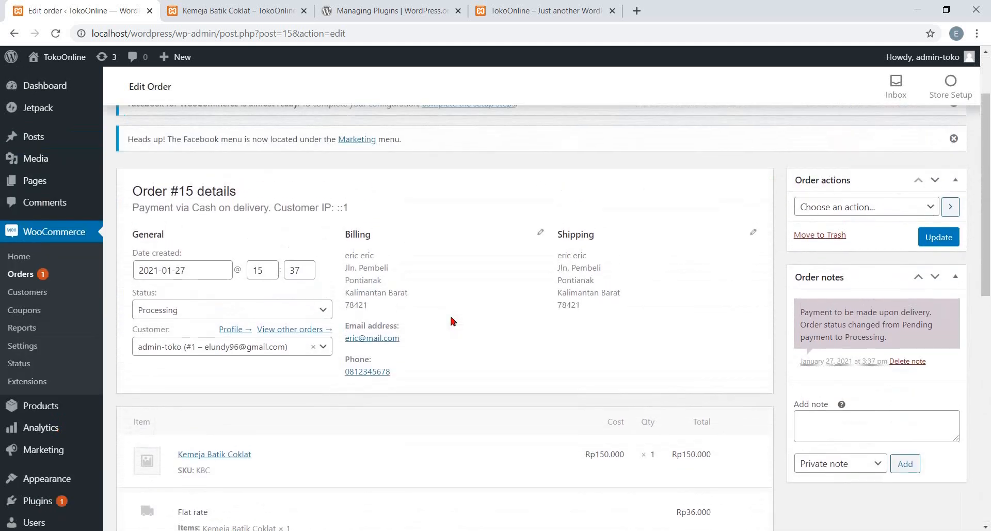
scroll(355, 314, "down", 1)
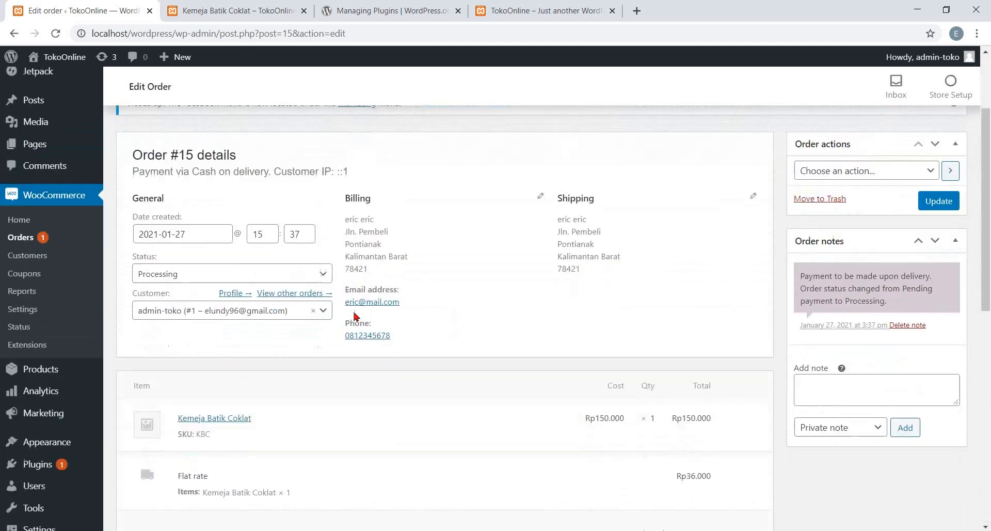
scroll(355, 316, "down", 4)
scroll(363, 277, "up", 4)
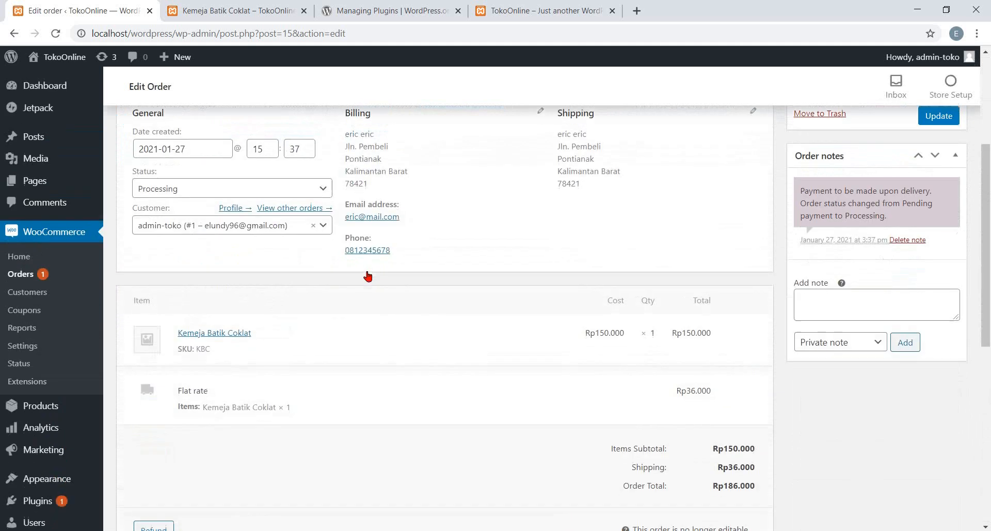
scroll(368, 274, "down", 8)
scroll(369, 275, "down", 1)
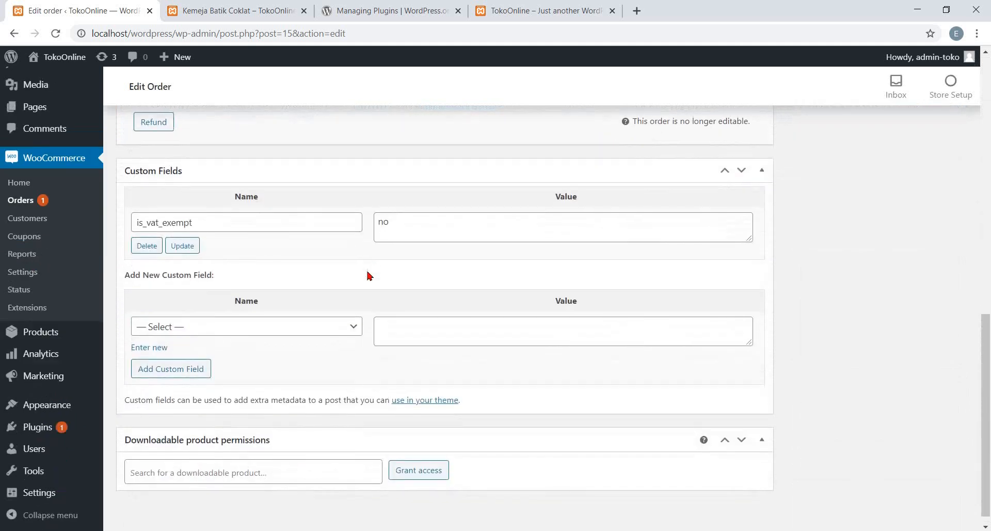
scroll(368, 274, "up", 12)
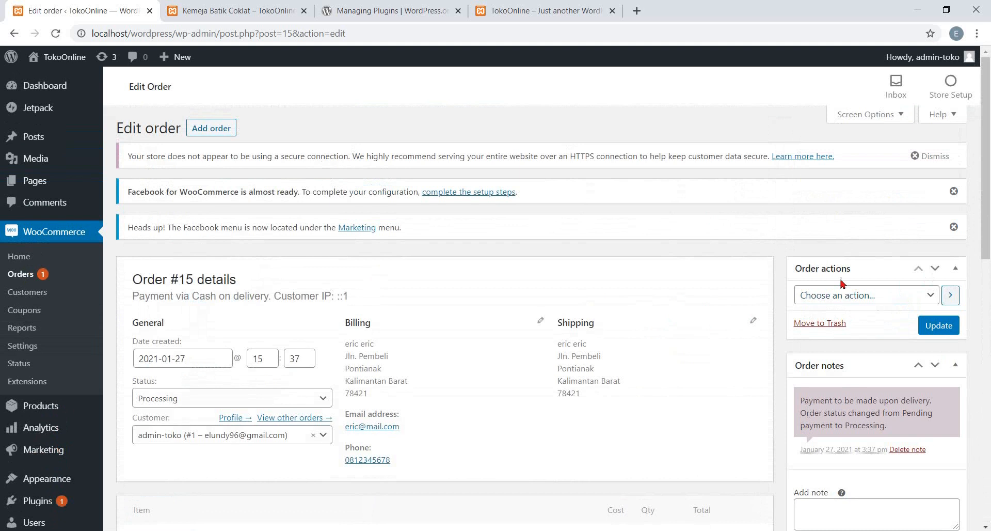
- Choose the order action "Email invoice / order details to customer" and update the order to send it
left_click(909, 299)
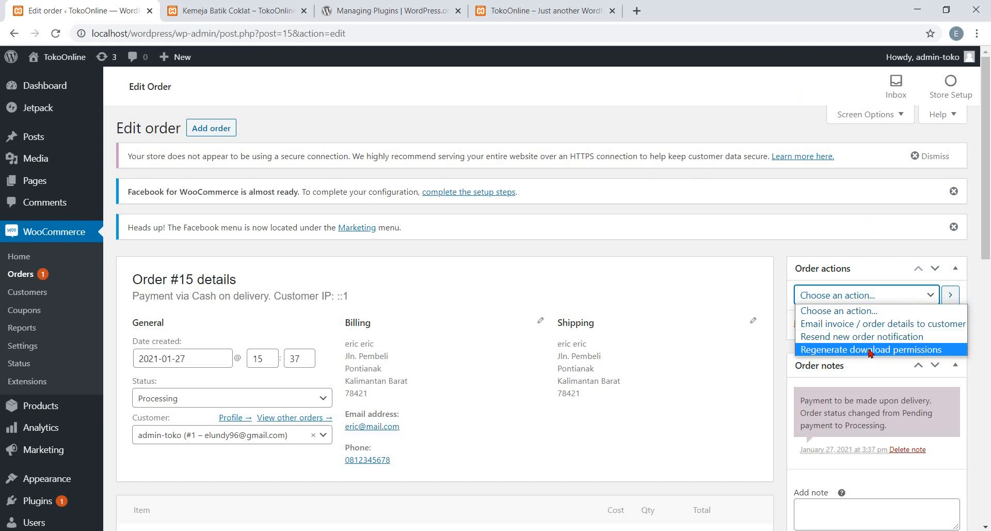
left_click(860, 330)
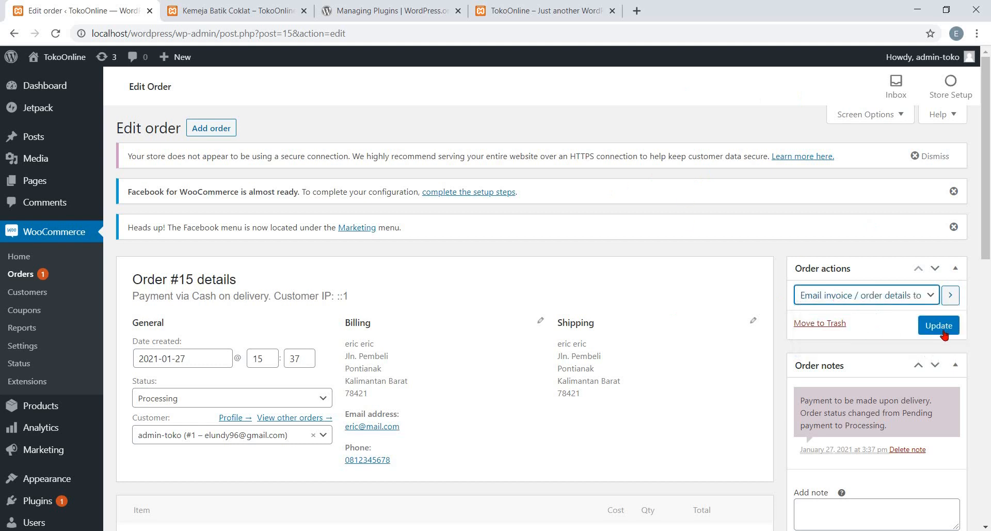
scroll(944, 333, "down", 2)
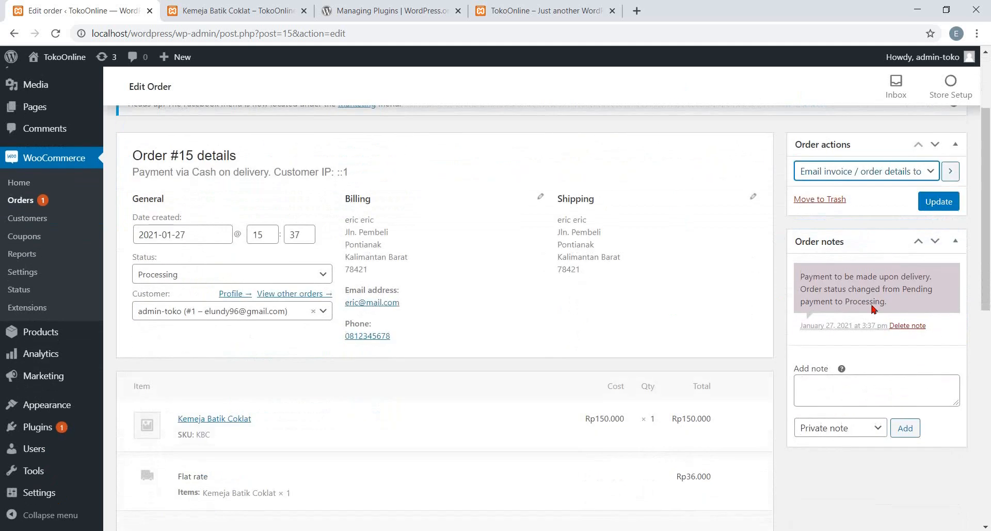
scroll(881, 376, "down", 8)
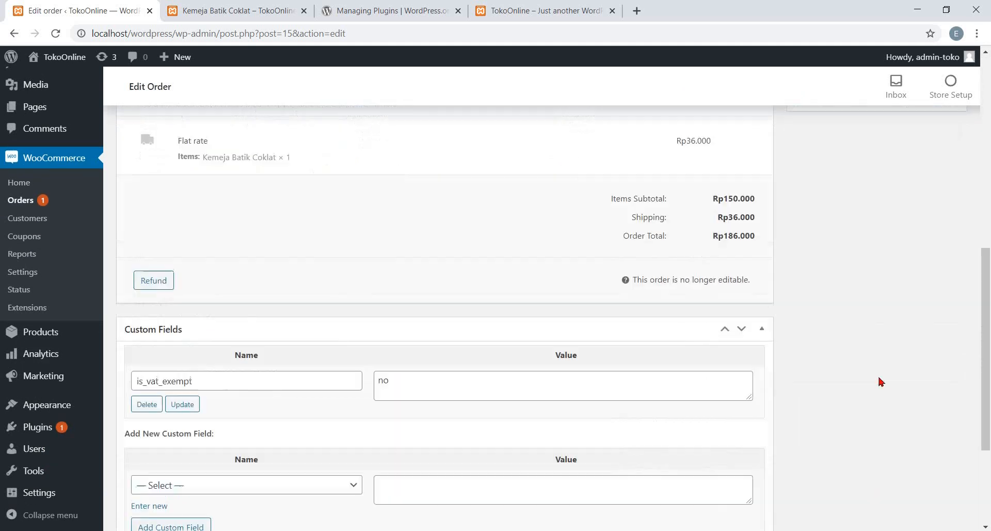
scroll(881, 381, "up", 4)
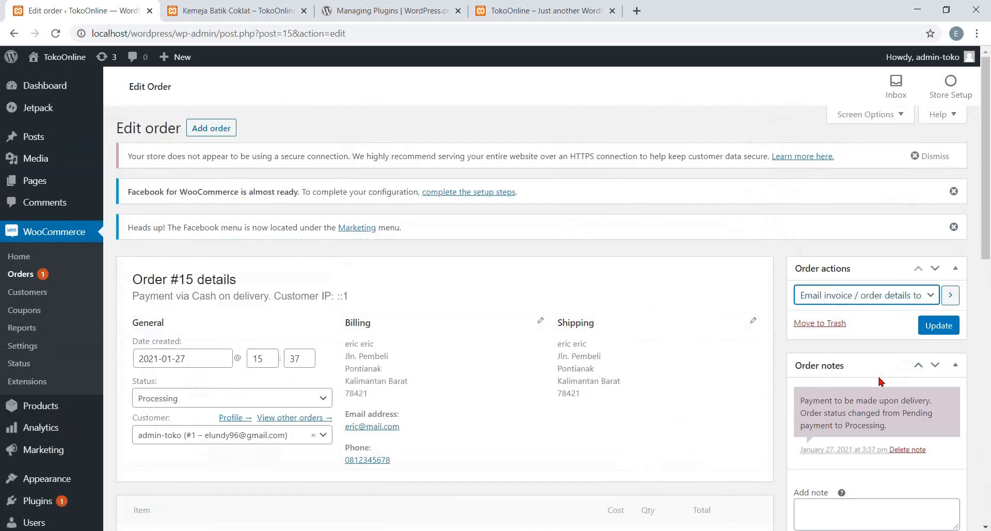
scroll(878, 374, "down", 2)
scroll(878, 374, "up", 2)
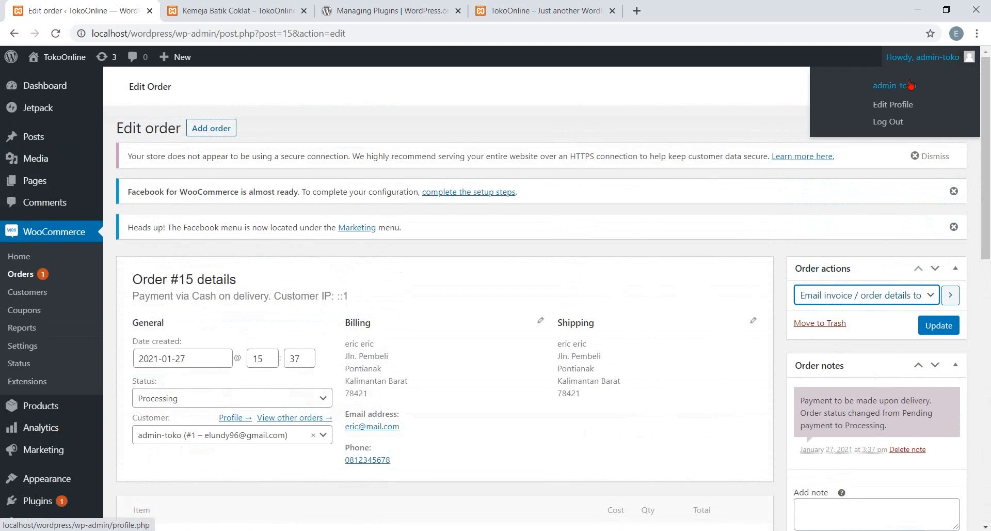
left_click(946, 326)
scroll(945, 330, "down", 3)
scroll(880, 409, "up", 3)
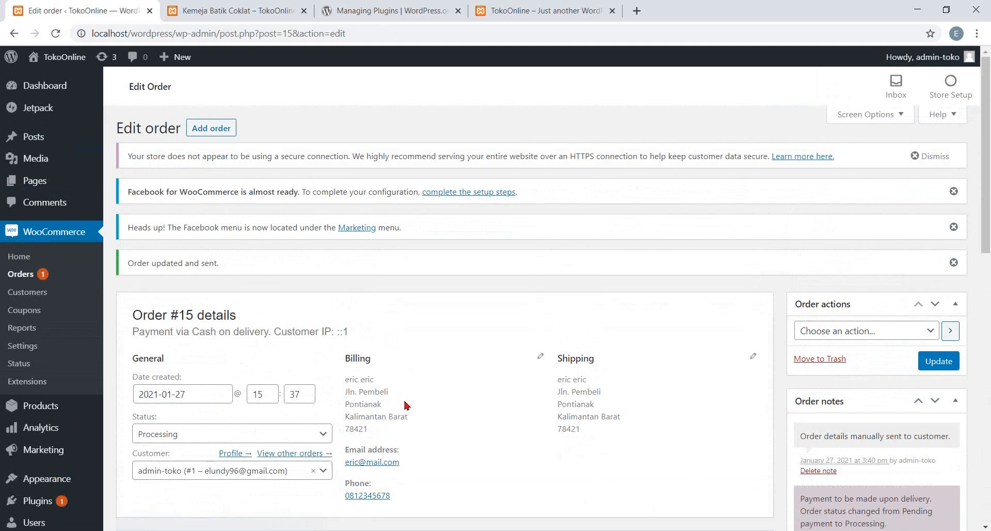
- Examine the status options available for the order without changing its status, and look over the rest of the order page
scroll(404, 398, "down", 2)
scroll(406, 348, "down", 1)
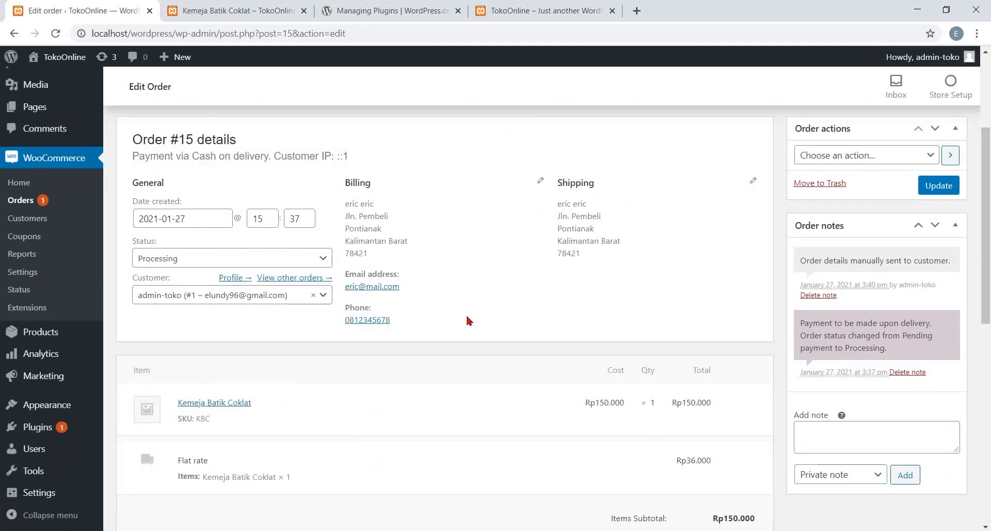
left_click(324, 261)
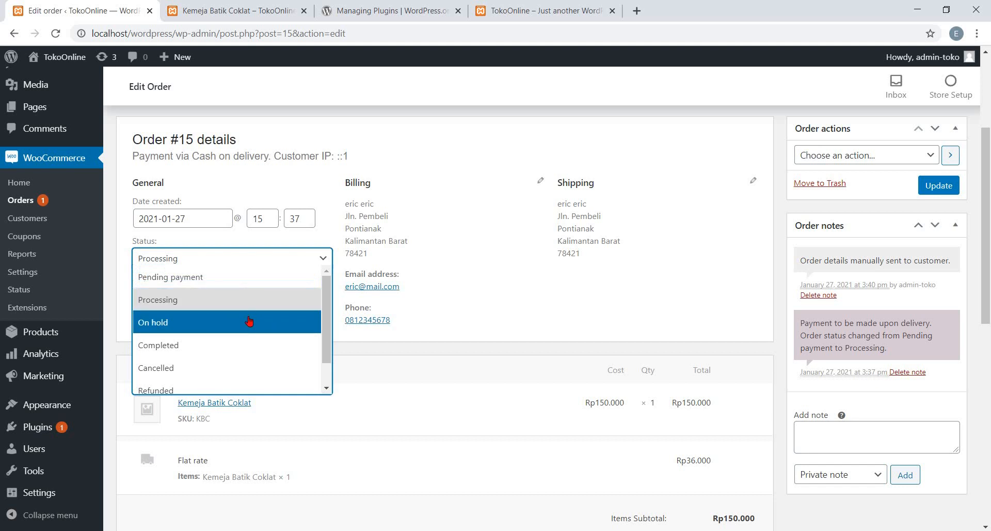
scroll(249, 321, "down", 1)
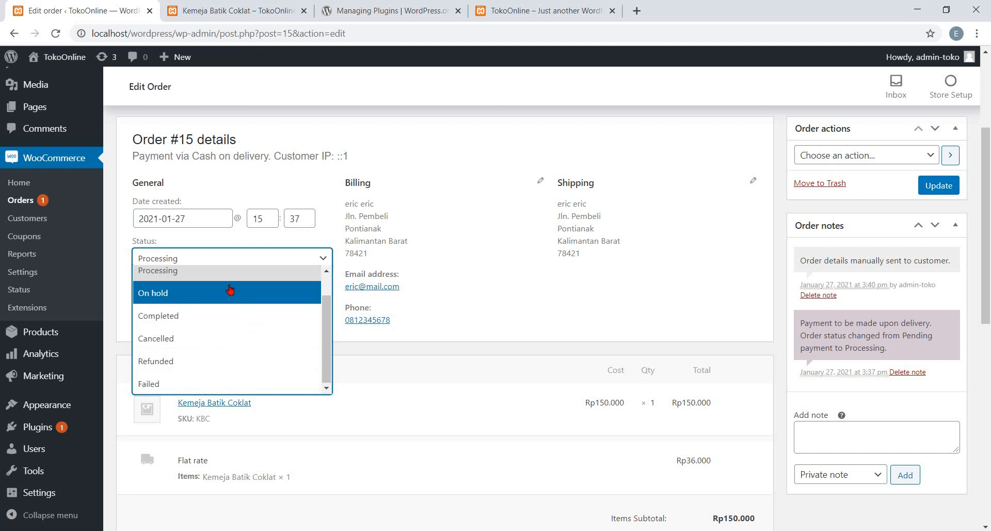
scroll(229, 289, "up", 1)
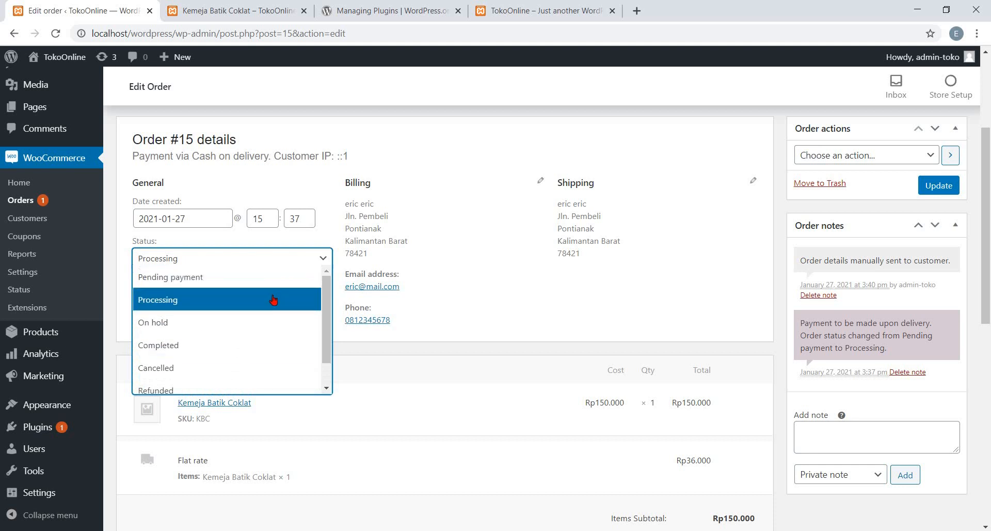
key("Down")
key("Down")
scroll(442, 289, "down", 10)
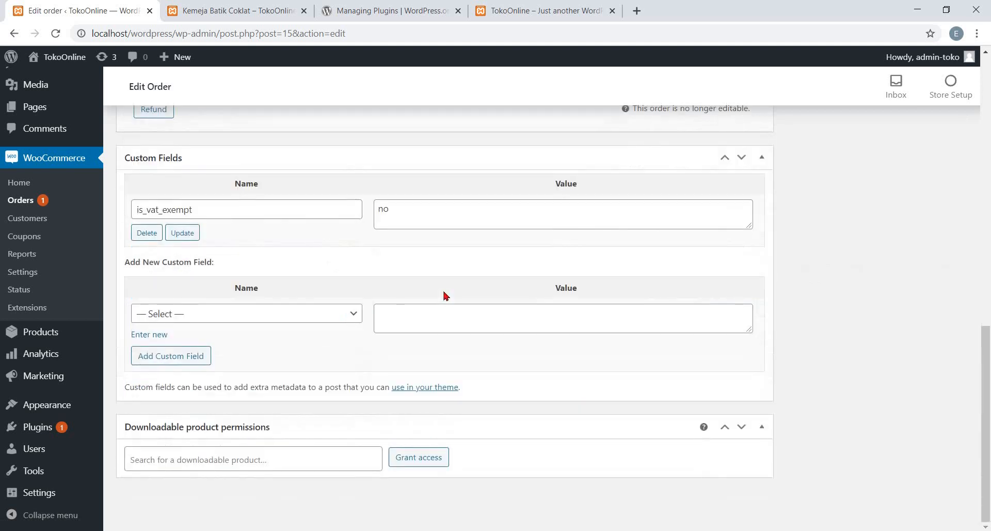
scroll(442, 290, "up", 10)
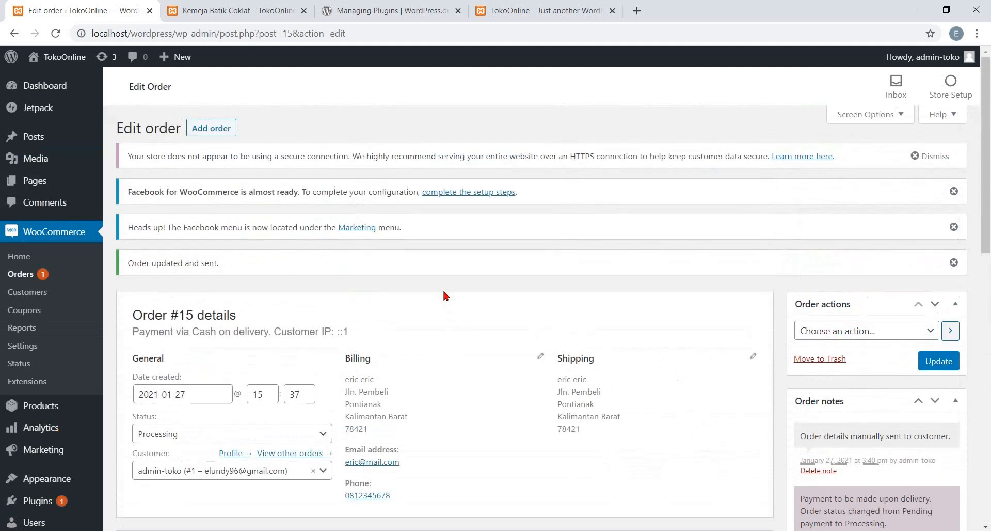